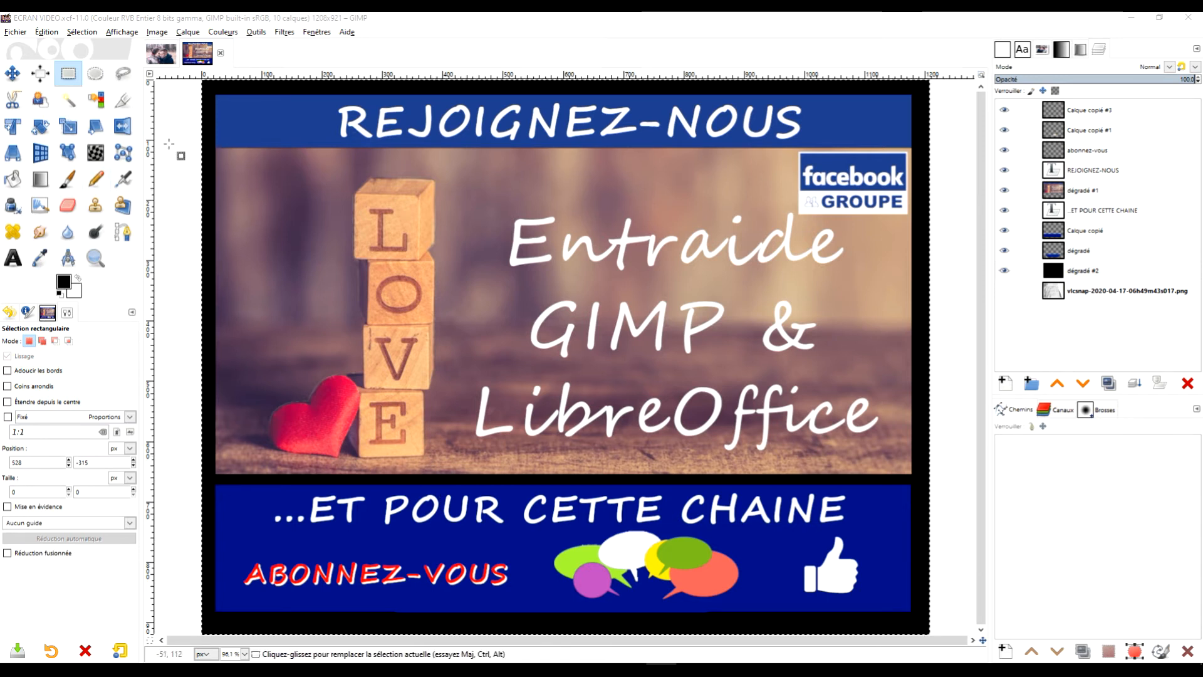
Step: Switch to the photo of the couple and duplicate its people-2568372-bis.jpg layer
left_click(161, 55)
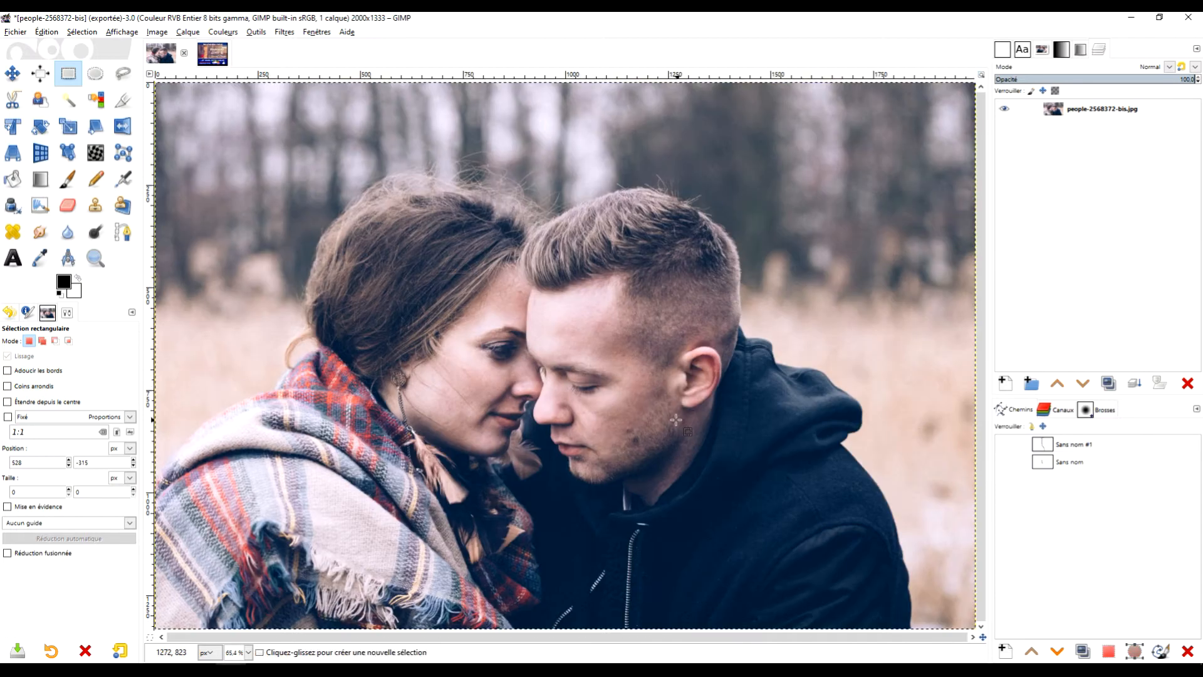
scroll(652, 402, "down", 1)
scroll(621, 376, "down", 1)
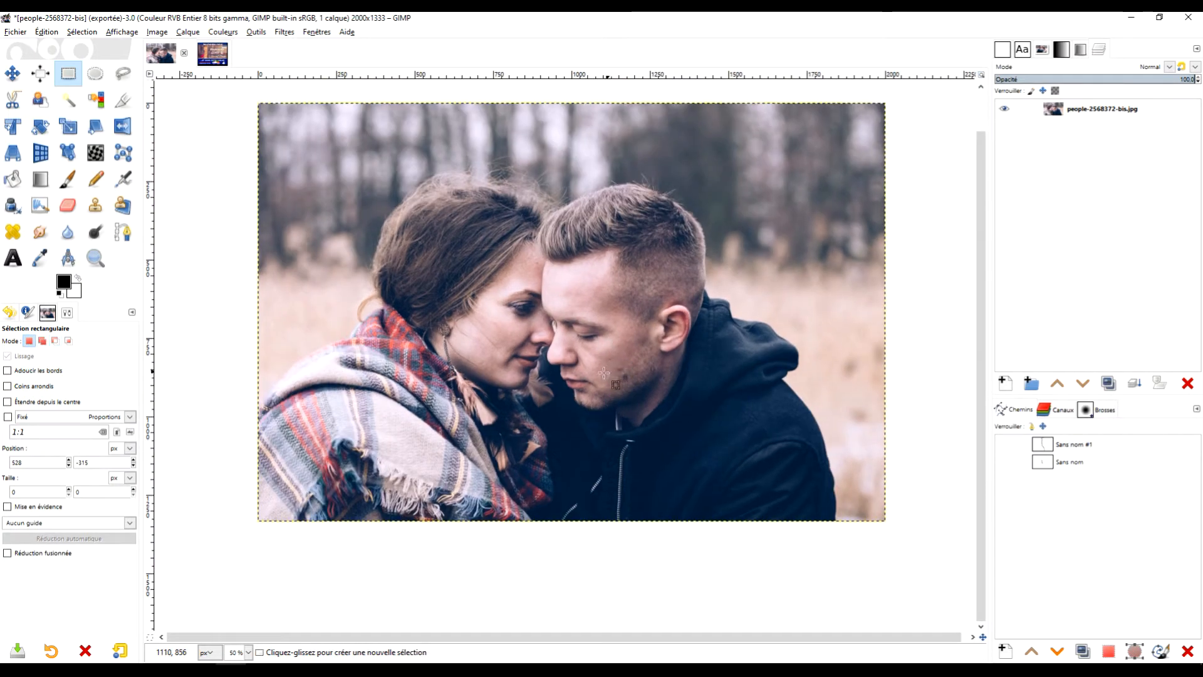
scroll(594, 356, "up", 1)
left_click(1102, 113)
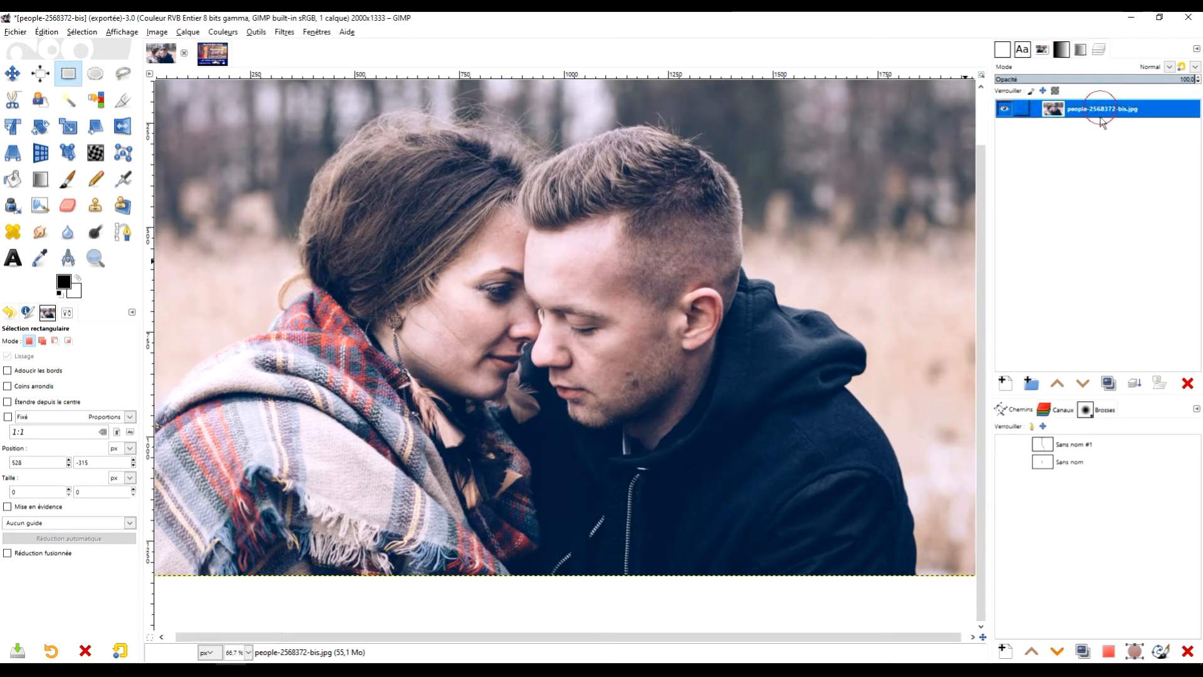
left_click(1108, 384)
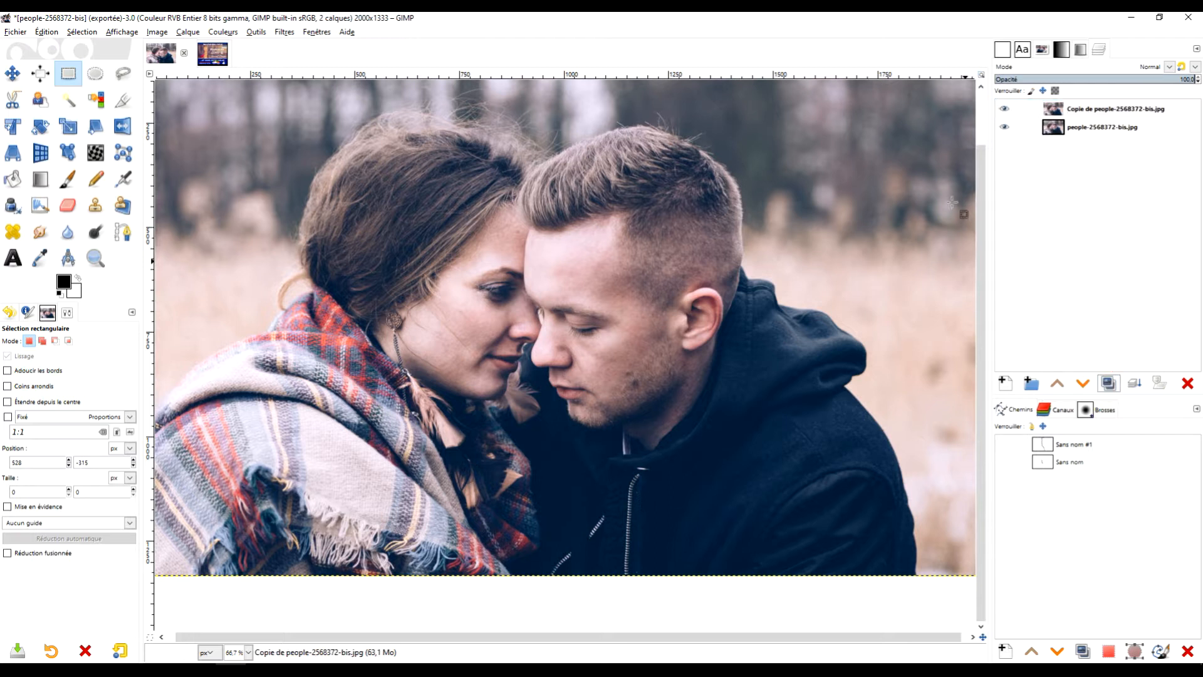
Step: On the duplicated layer, start a path with the Paths tool from the front of the man's hair down his forehead
left_click(1005, 127)
scroll(610, 249, "down", 2, "ctrl")
scroll(587, 231, "up", 3, "ctrl")
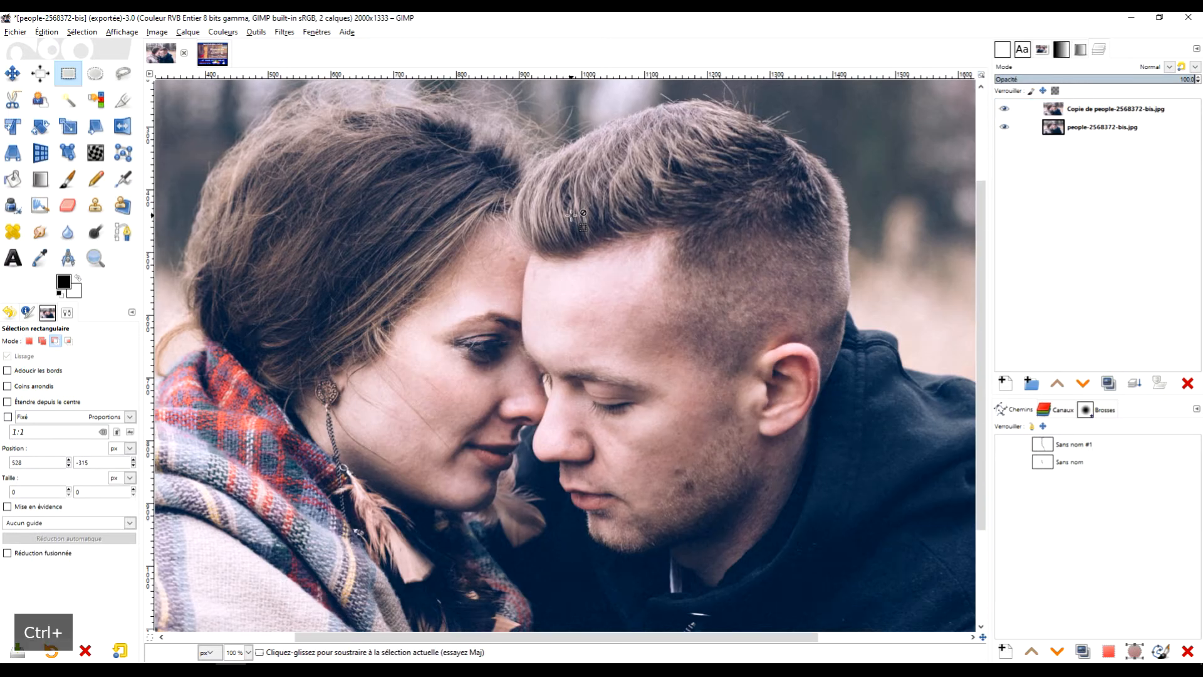
scroll(589, 232, "down", 2, "ctrl")
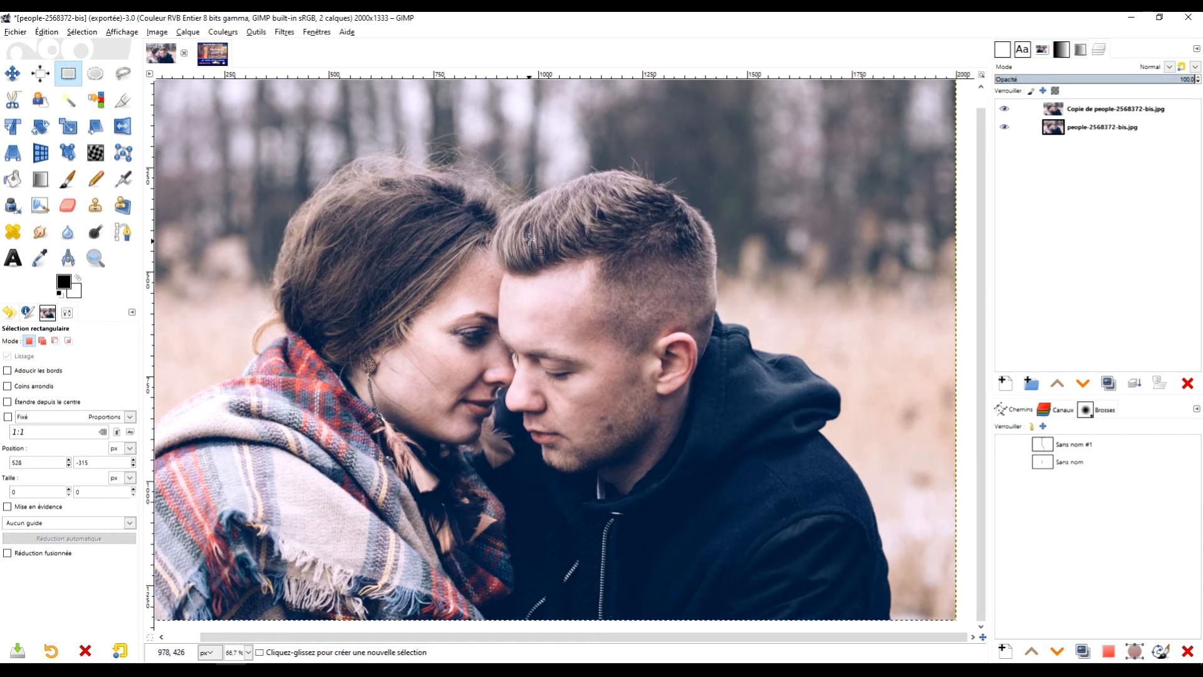
left_click(1050, 113)
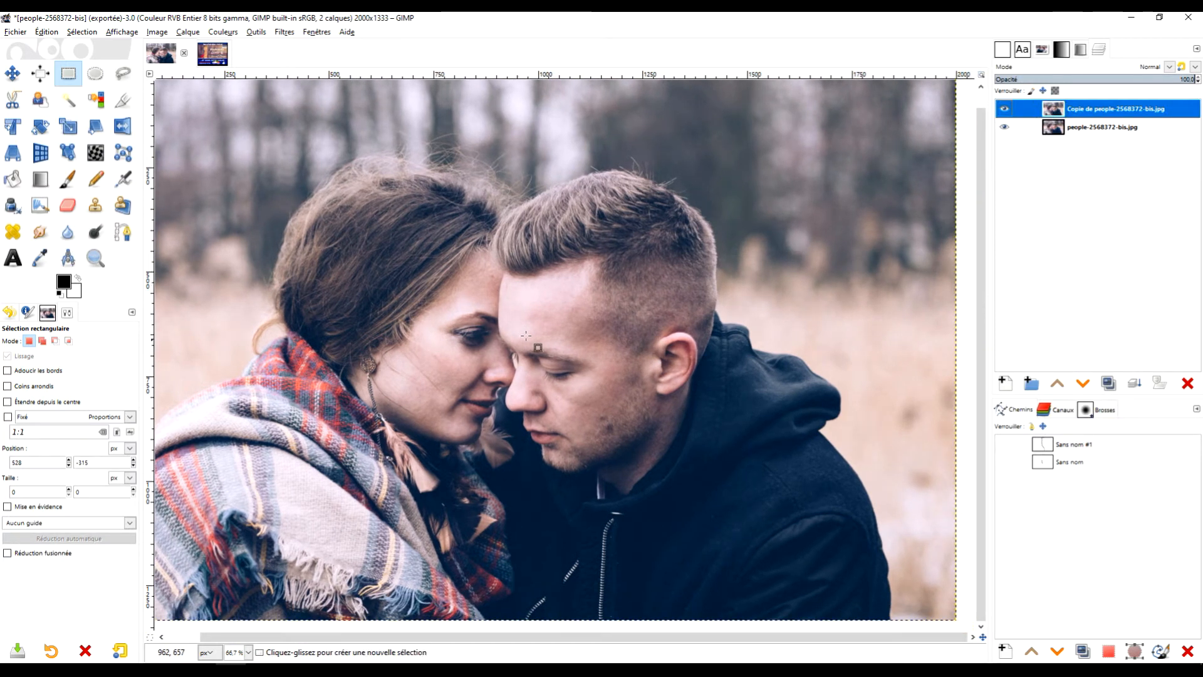
scroll(521, 338, "up", 3, "ctrl")
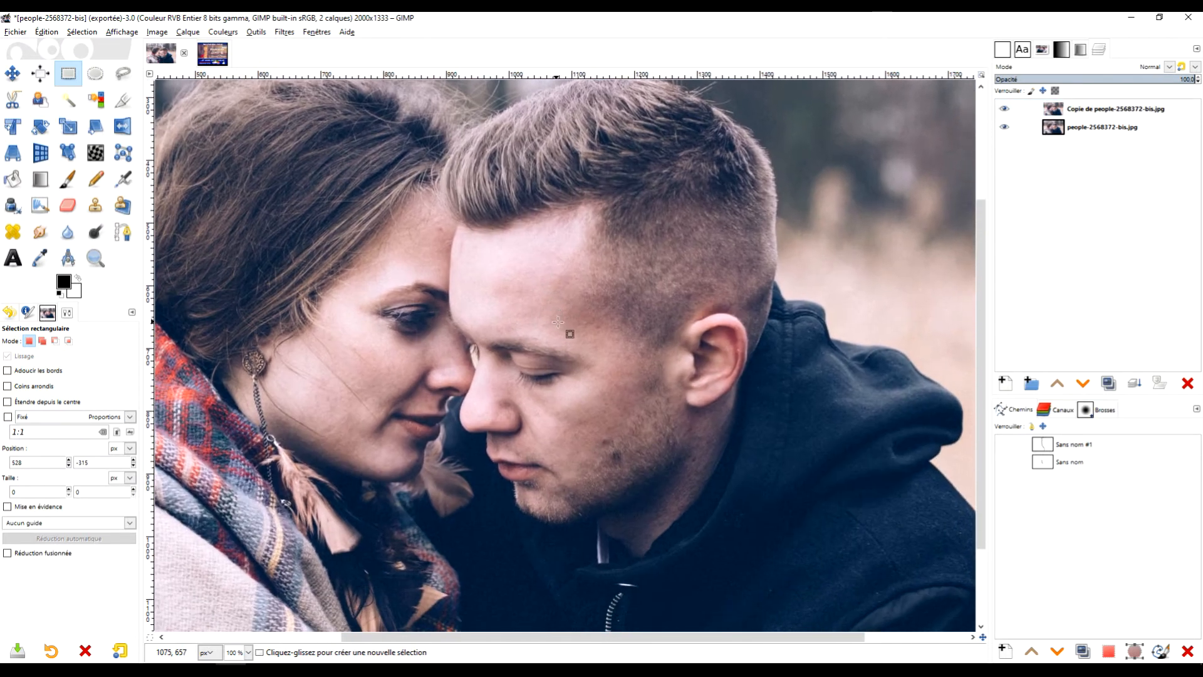
scroll(493, 224, "up", 2)
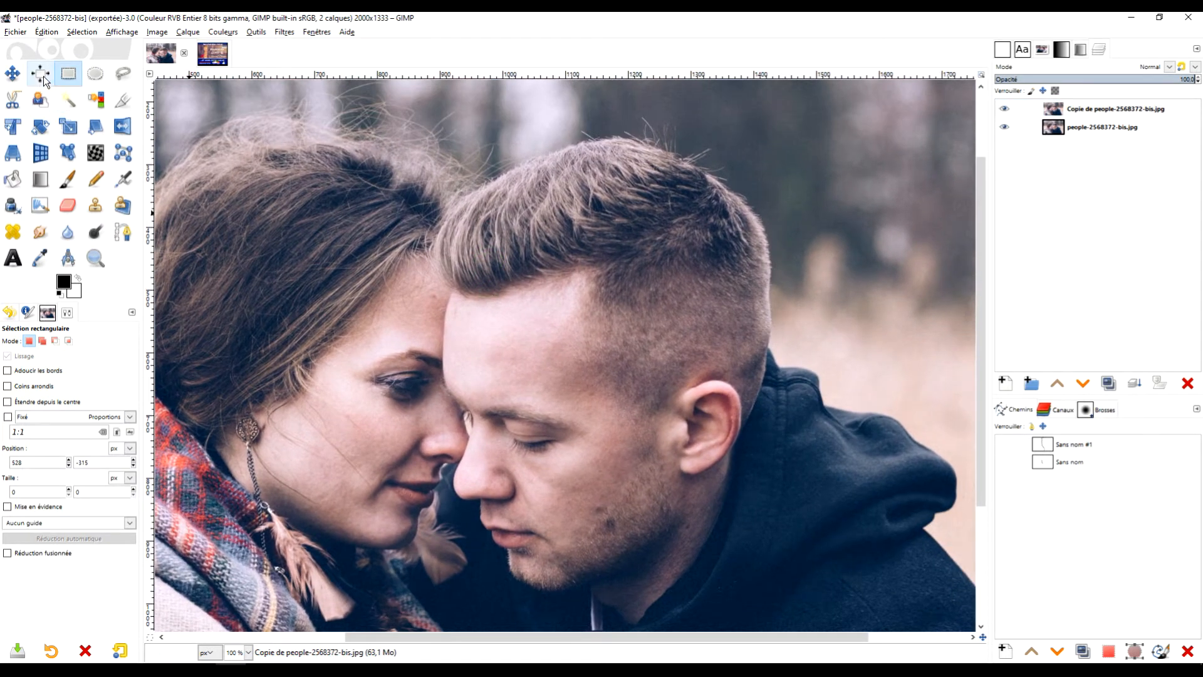
left_click(121, 233)
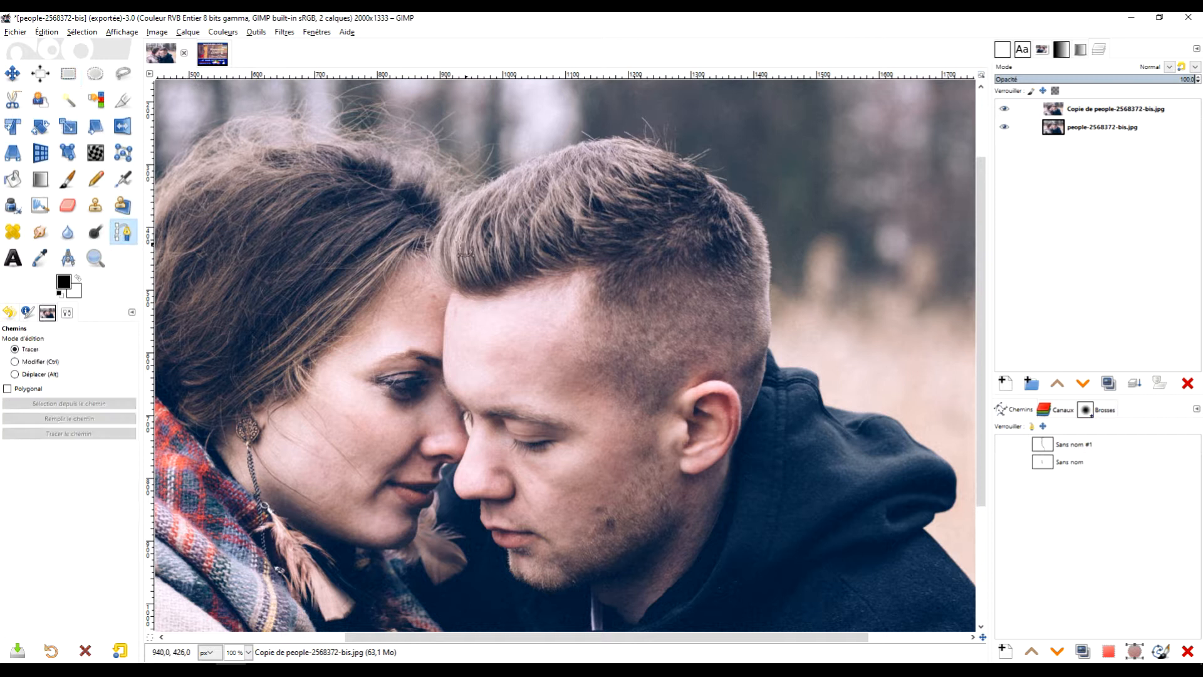
left_click(438, 242)
left_click(445, 287)
scroll(493, 241, "down", 3)
scroll(492, 241, "left", 2)
left_click(491, 246)
left_click(488, 282)
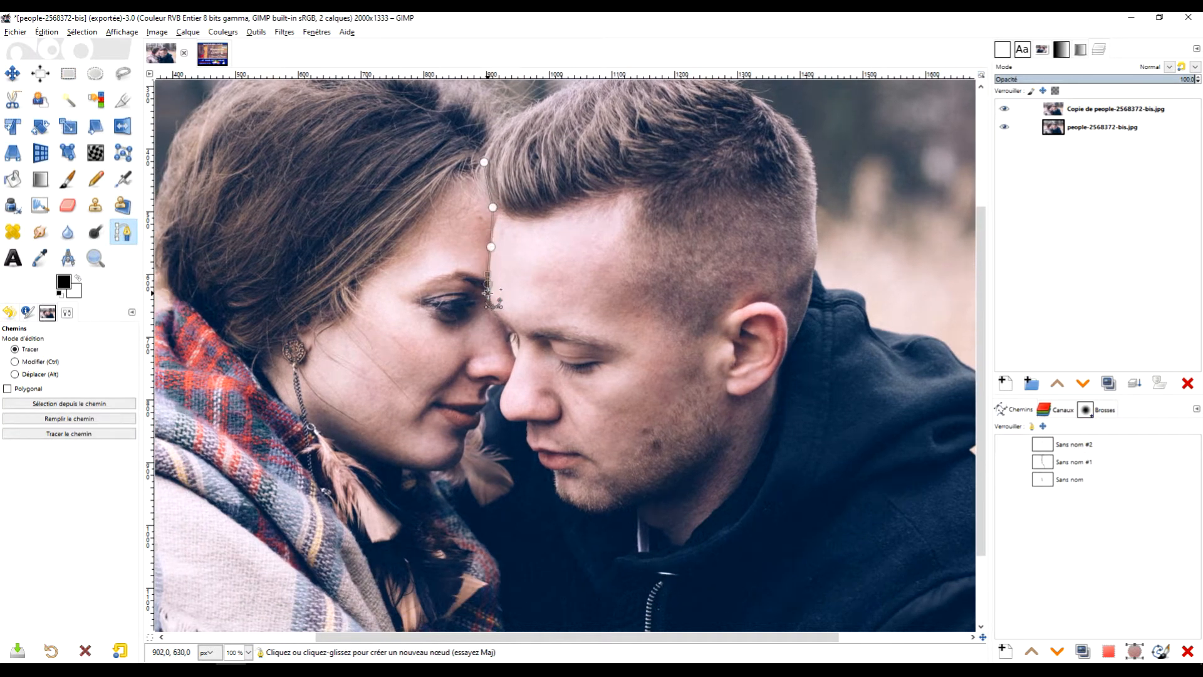
Step: Continue the path along the man's brow to the bridge of his nose, between the two faces
scroll(601, 233, "down", 1)
scroll(600, 233, "left", 1)
left_click_drag(601, 233, 606, 213)
scroll(512, 231, "up", 2)
left_click_drag(505, 223, 508, 231)
scroll(537, 201, "down", 2)
scroll(537, 201, "left", 1)
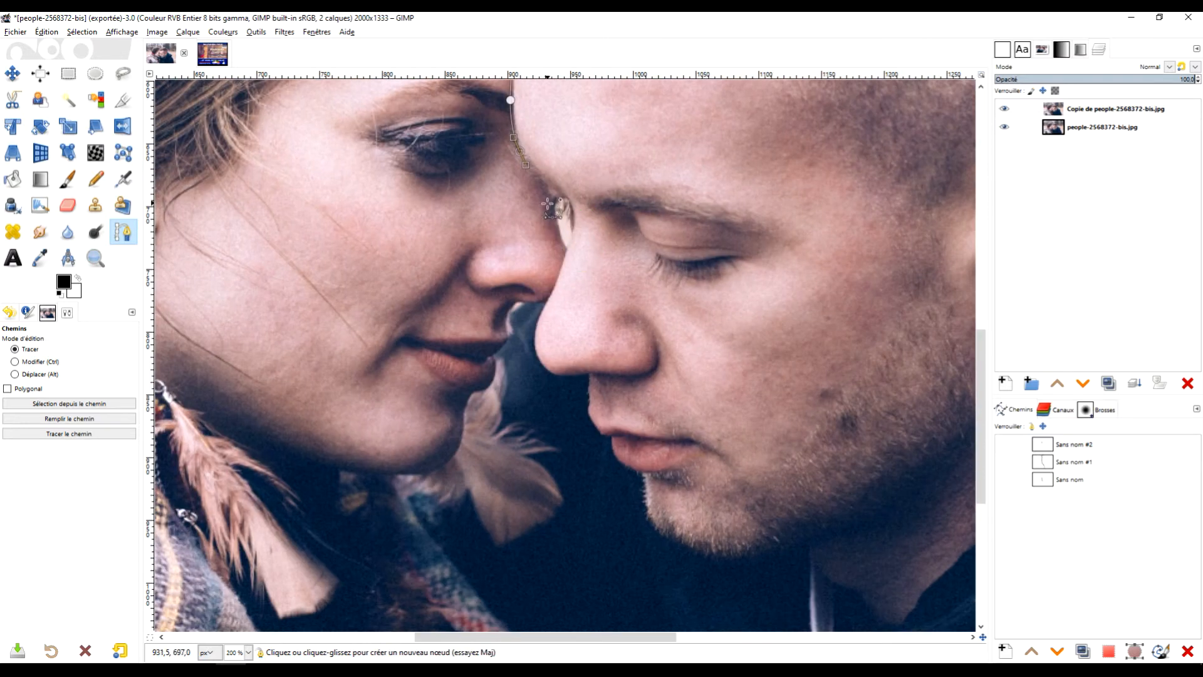
left_click(563, 231)
left_click(566, 243)
left_click(565, 257)
Step: Extend the path down the ridge of the man's nose where it meets the woman's nose
scroll(593, 259, "up", 3)
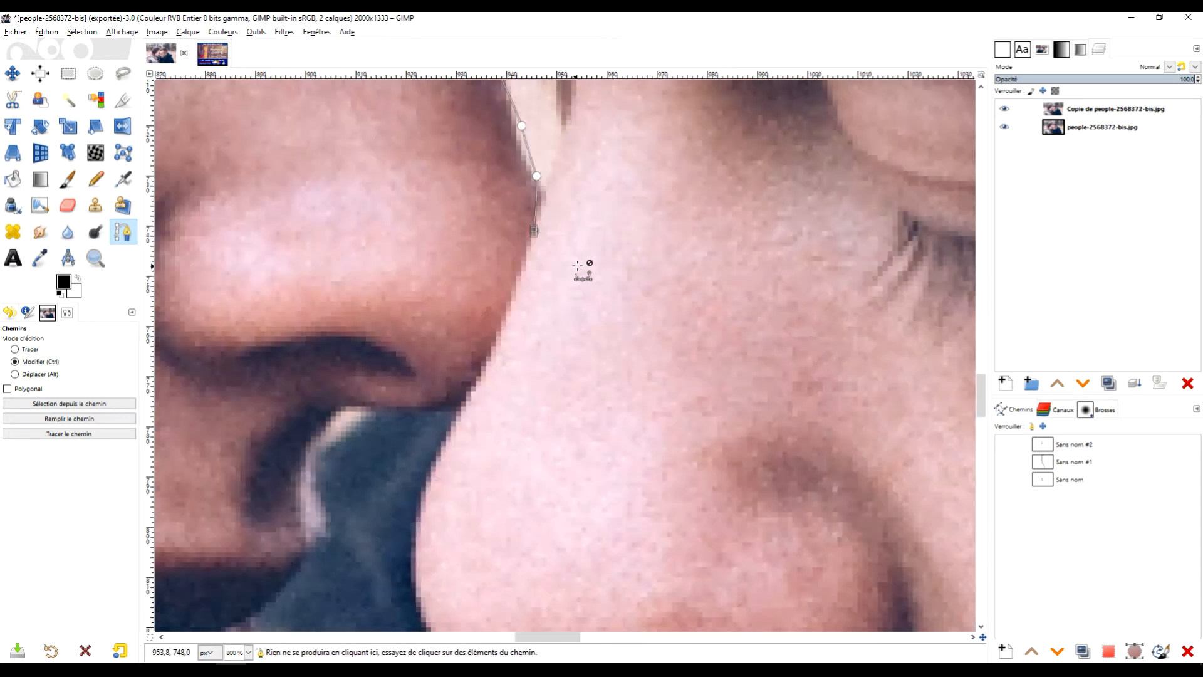
scroll(579, 262, "down", 1)
left_click_drag(604, 284, 620, 246)
left_click(565, 234)
left_click(542, 283)
left_click_drag(621, 282, 654, 201)
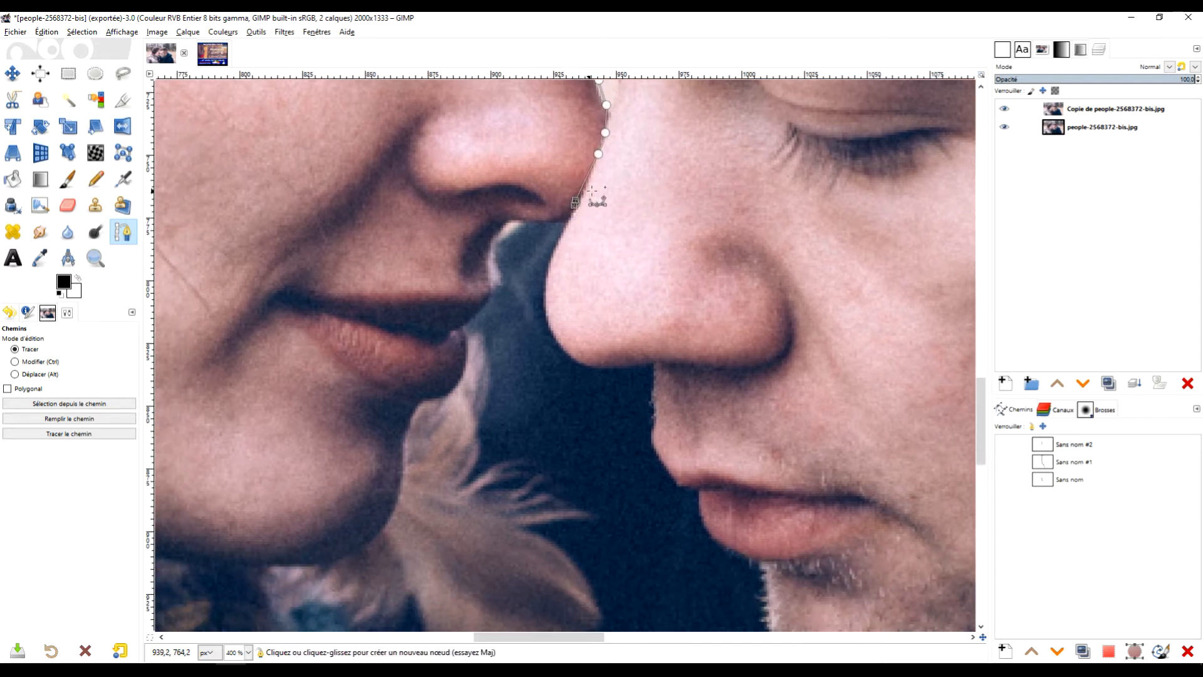
Step: Trace the curve of the man's nose tip and its underside up to the upper lip with closely spaced path nodes
scroll(592, 190, "up", 2)
left_click_drag(650, 235, 662, 113)
left_click_drag(532, 204, 525, 218)
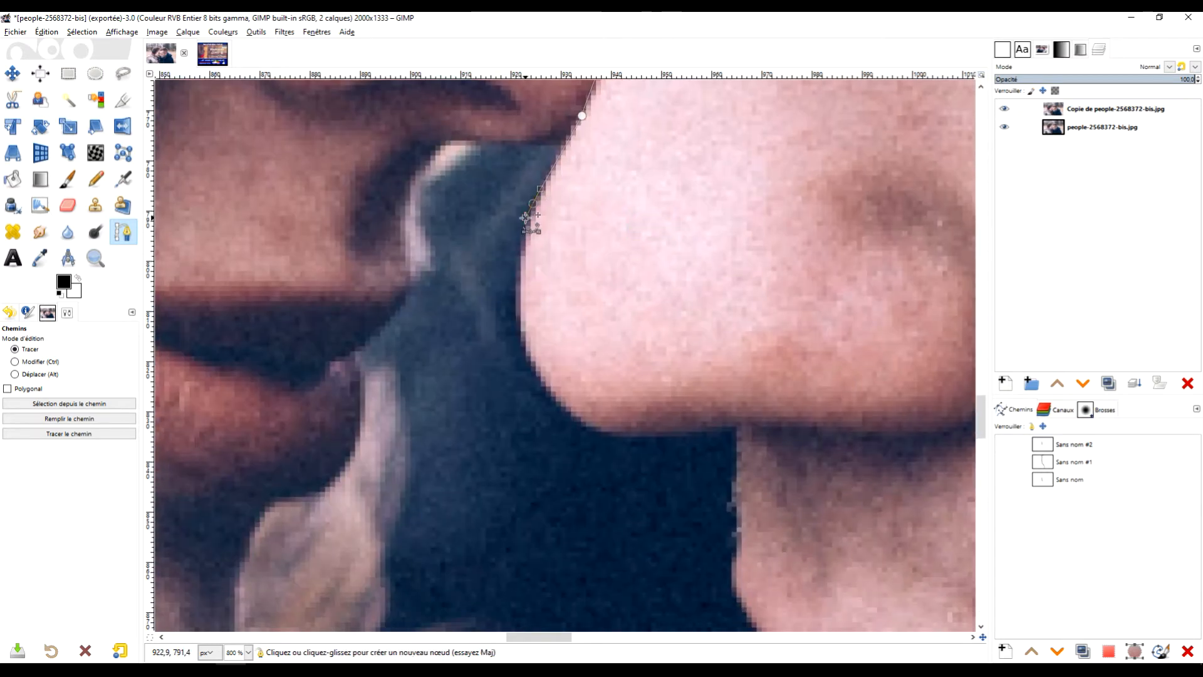
left_click_drag(582, 257, 559, 143)
left_click_drag(492, 184, 494, 207)
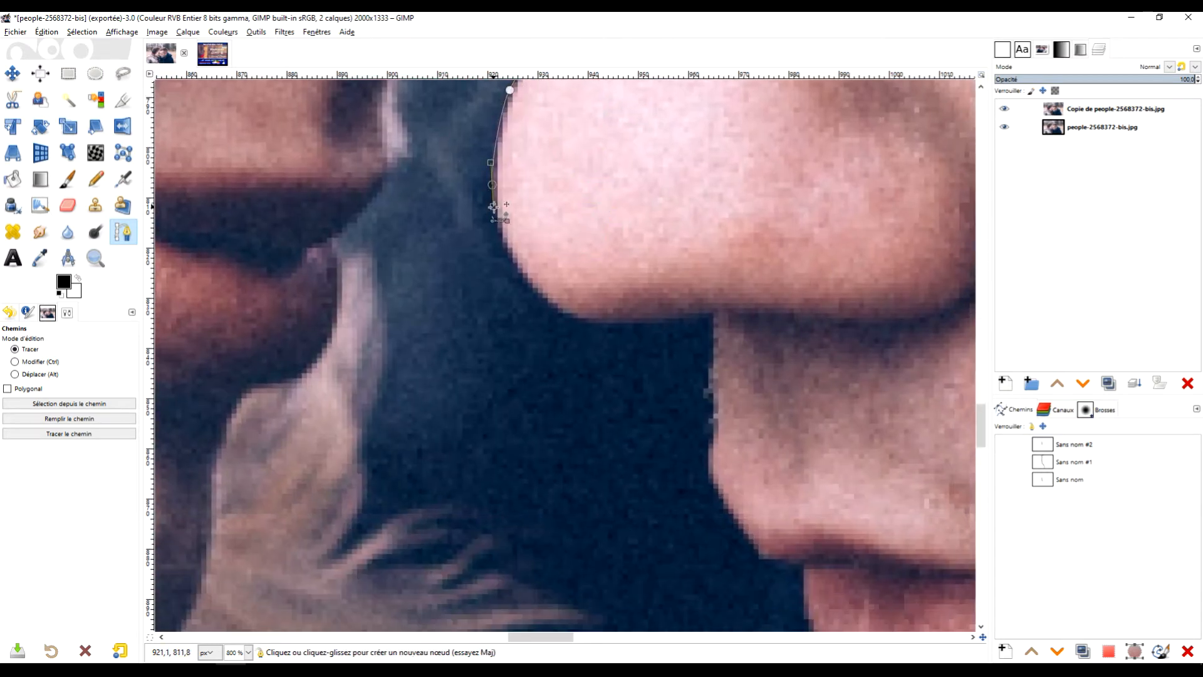
left_click_drag(511, 260, 520, 276)
left_click_drag(638, 269, 587, 174)
left_click_drag(507, 217, 598, 229)
left_click(645, 226)
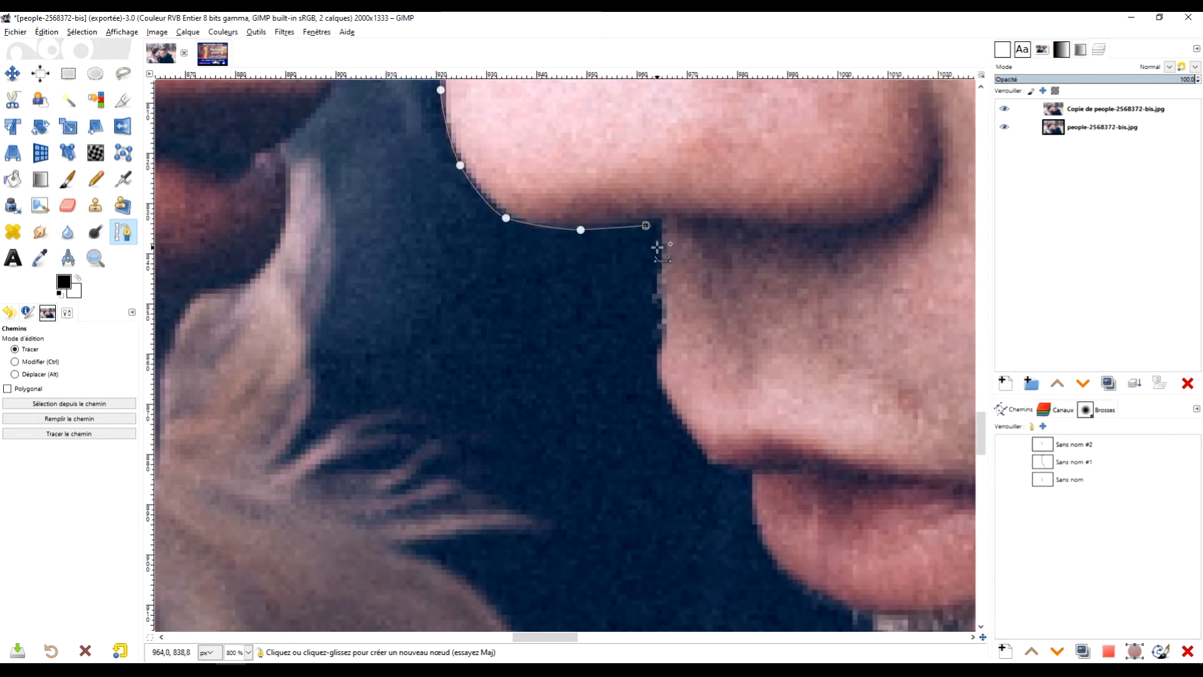
Step: Continue the path down past the man's upper lip and mouth to beside his chin
left_click(658, 284)
scroll(702, 97, "down", 3)
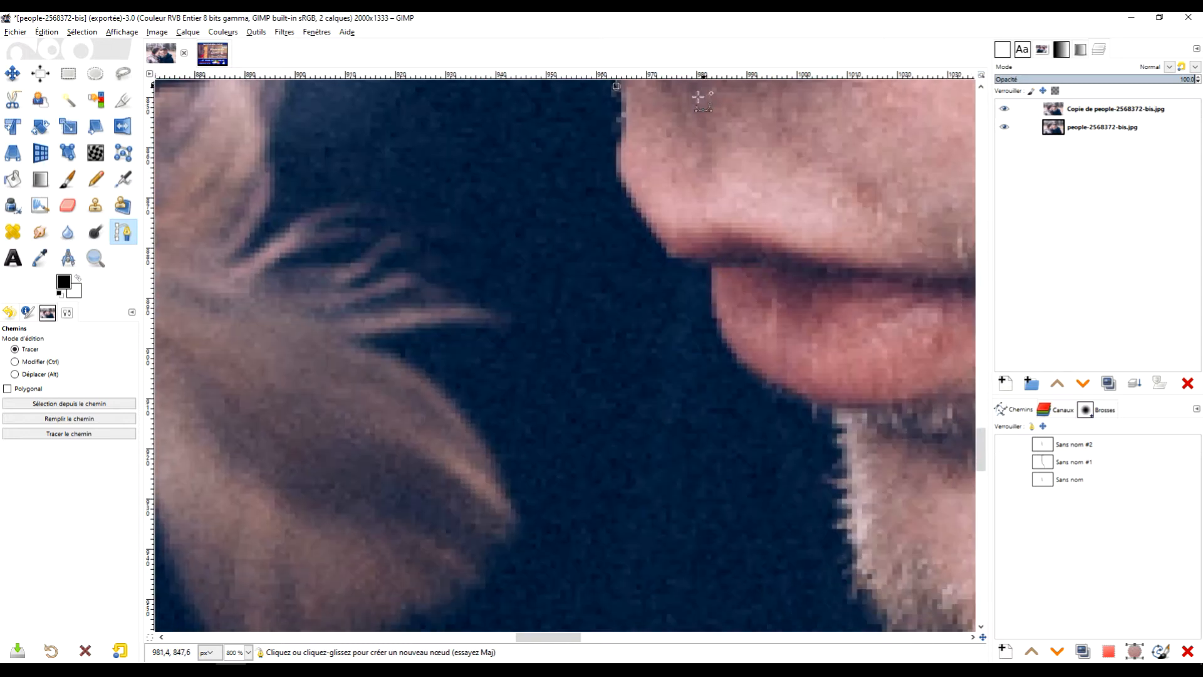
left_click(616, 187)
left_click(647, 245)
scroll(724, 253, "down", 2)
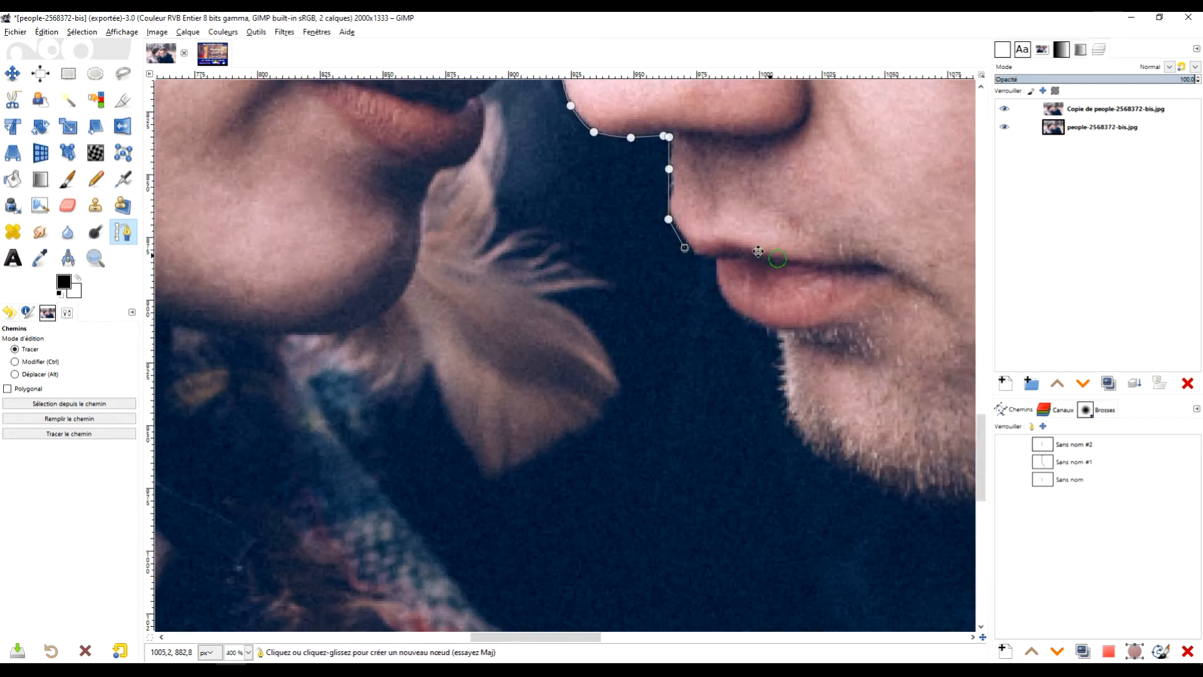
scroll(759, 252, "down", 3)
left_click(590, 251)
left_click(608, 293)
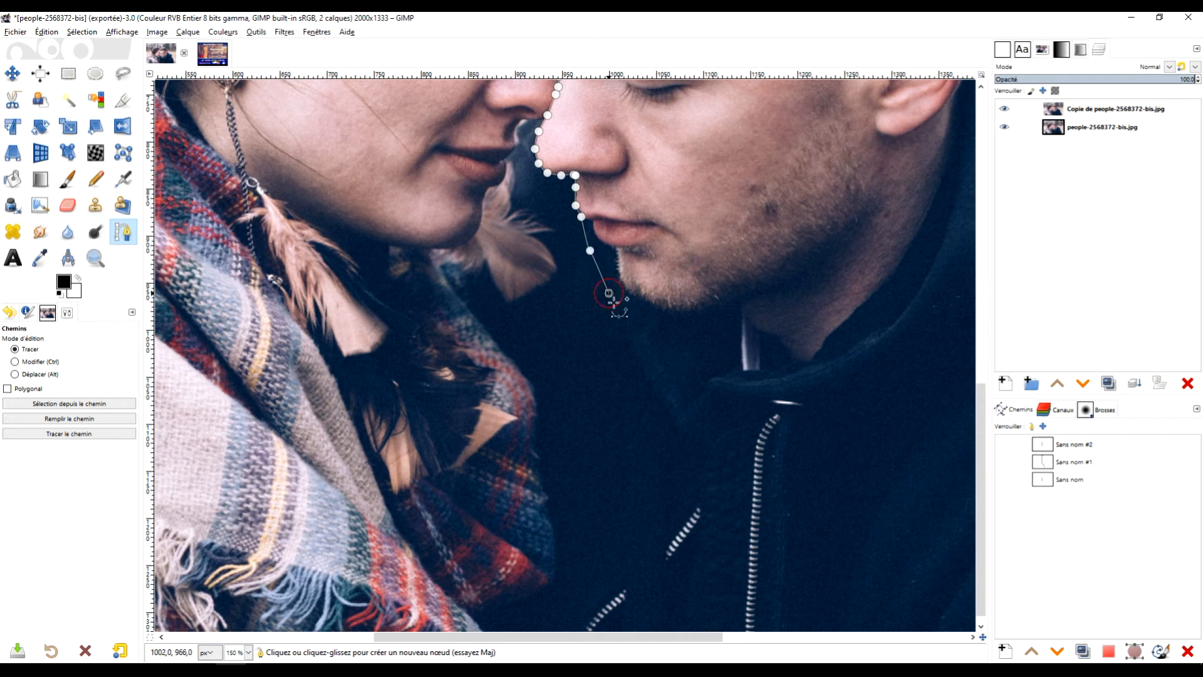
Step: Run the path down the dark jacket, below the photo's lower edge and up outside its right edge
scroll(614, 303, "down", 3)
left_click(685, 443)
left_click(759, 466)
scroll(887, 330, "right", 3)
scroll(886, 330, "down", 1)
left_click(835, 449)
left_click(875, 241)
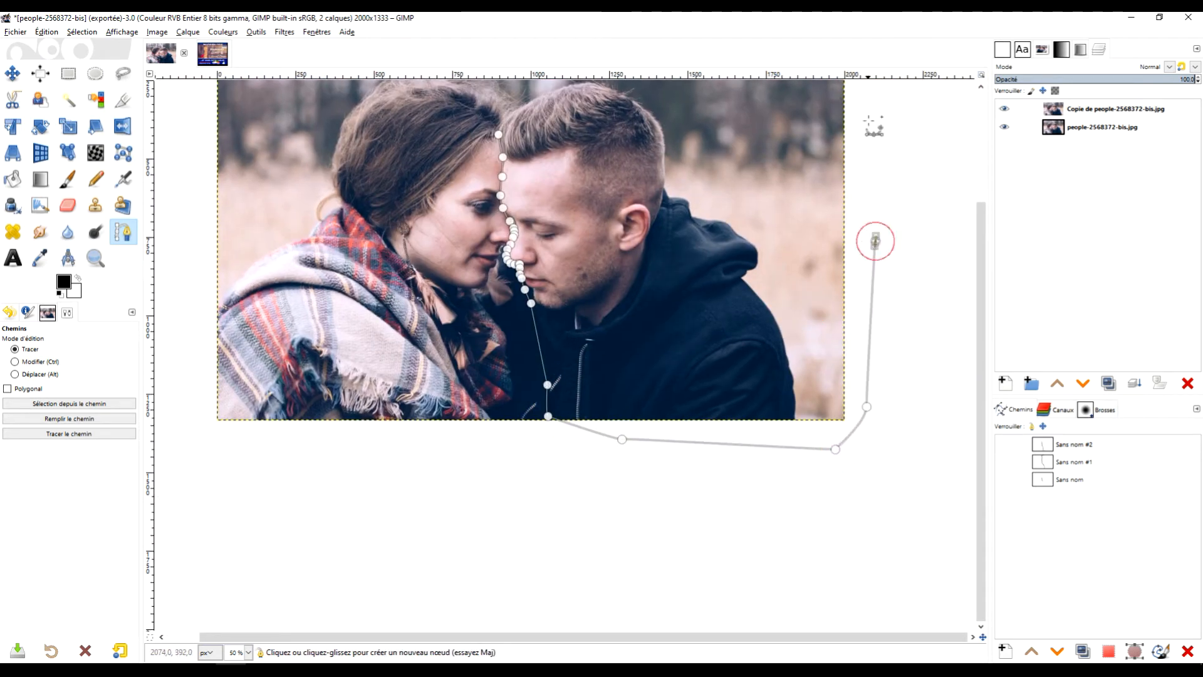
Step: Carry the path around outside the photo's upper right corner and upper edge, and close it at the first node by the hair
scroll(876, 263, "up", 3)
left_click(871, 262)
left_click(862, 200)
left_click(775, 186)
left_click(659, 189)
left_click(574, 201)
left_click(503, 221)
left_click(503, 276)
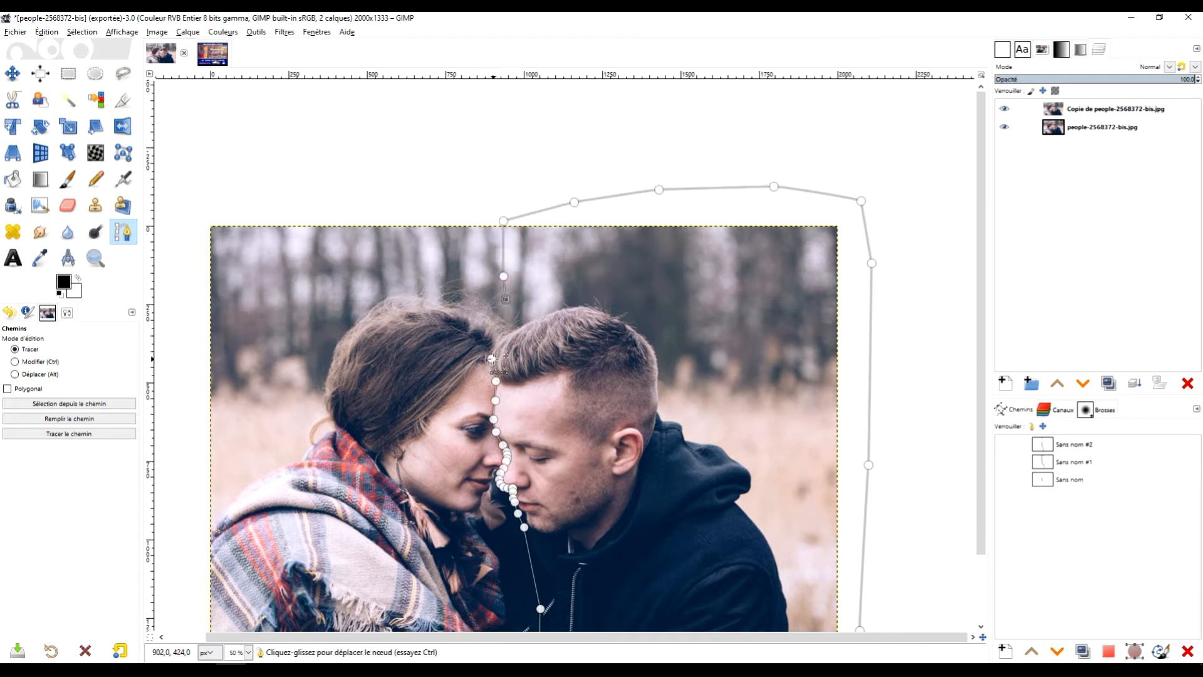
key("ctrl")
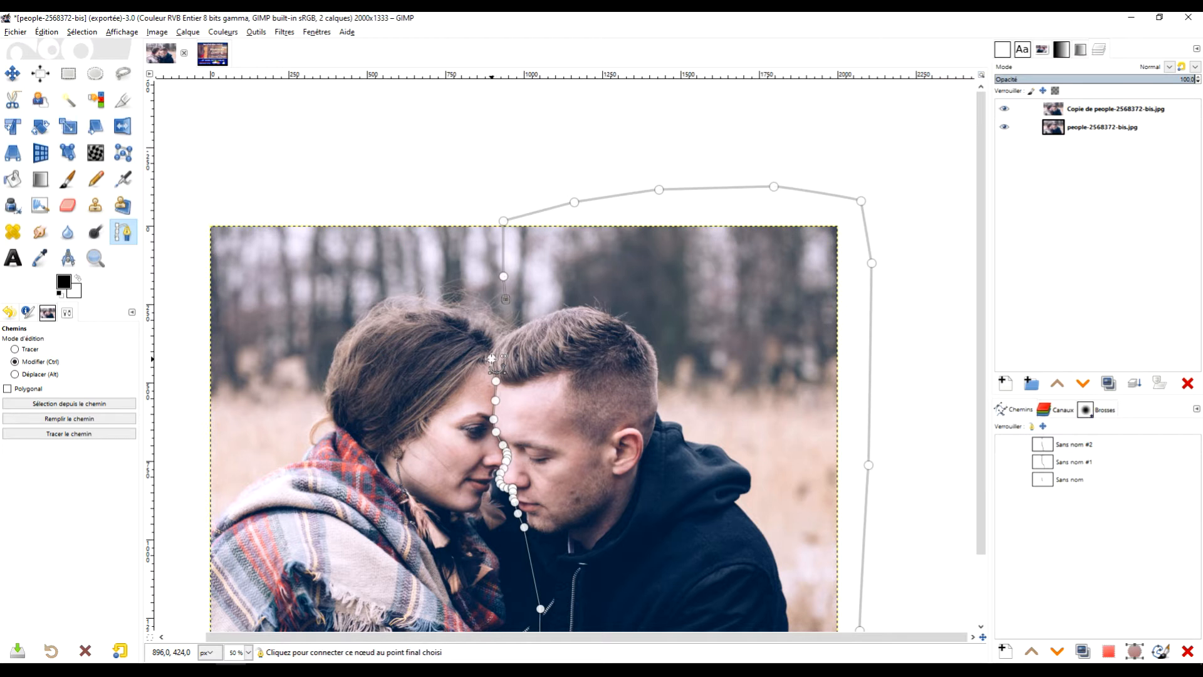
left_click(491, 358, "ctrl")
Step: Convert the closed path around the man's half of the photo into a selection
scroll(618, 296, "down", 2)
scroll(602, 313, "up", 1)
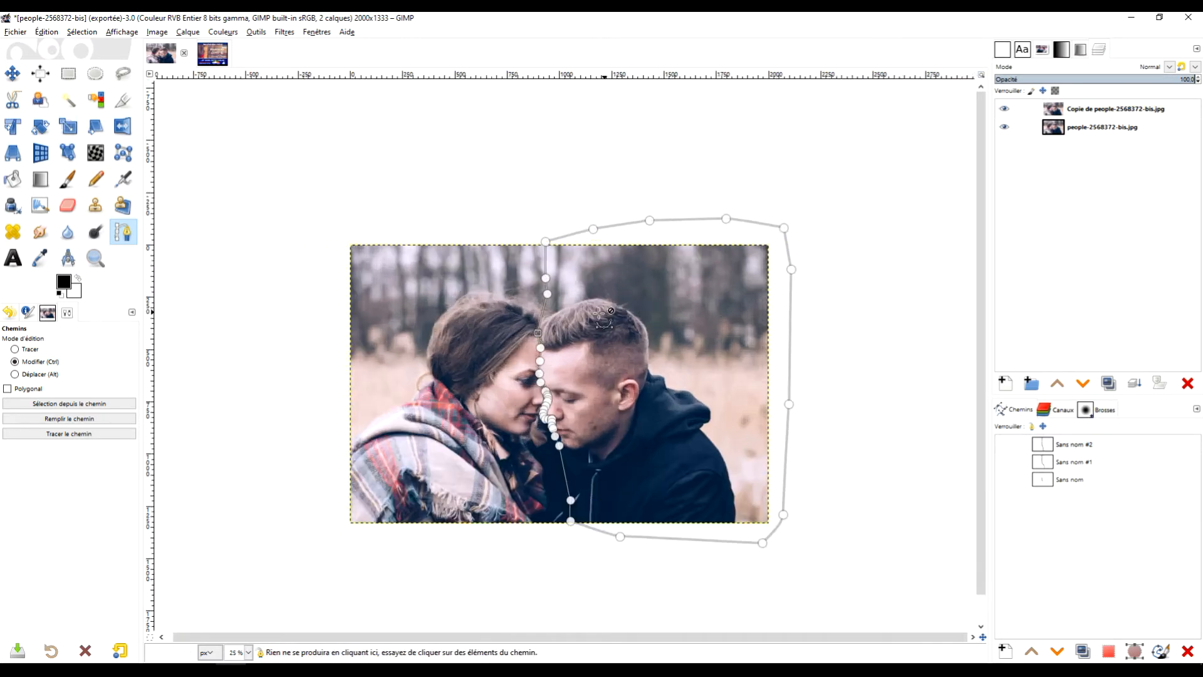
scroll(603, 317, "up", 3)
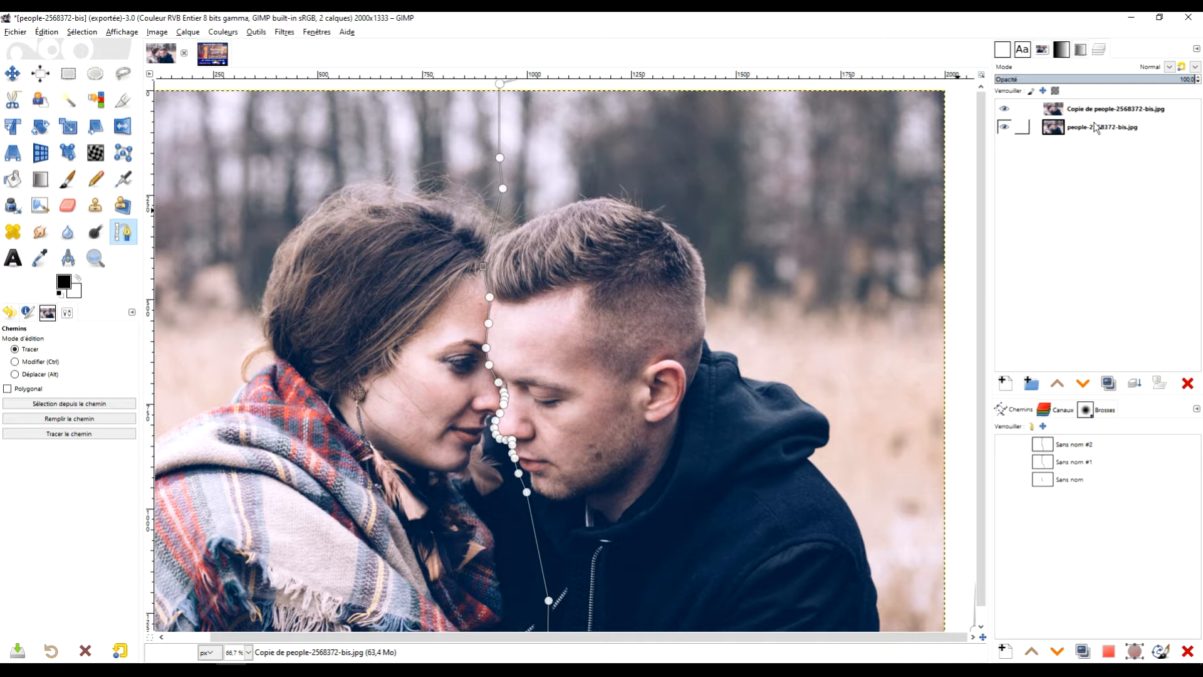
key("Return")
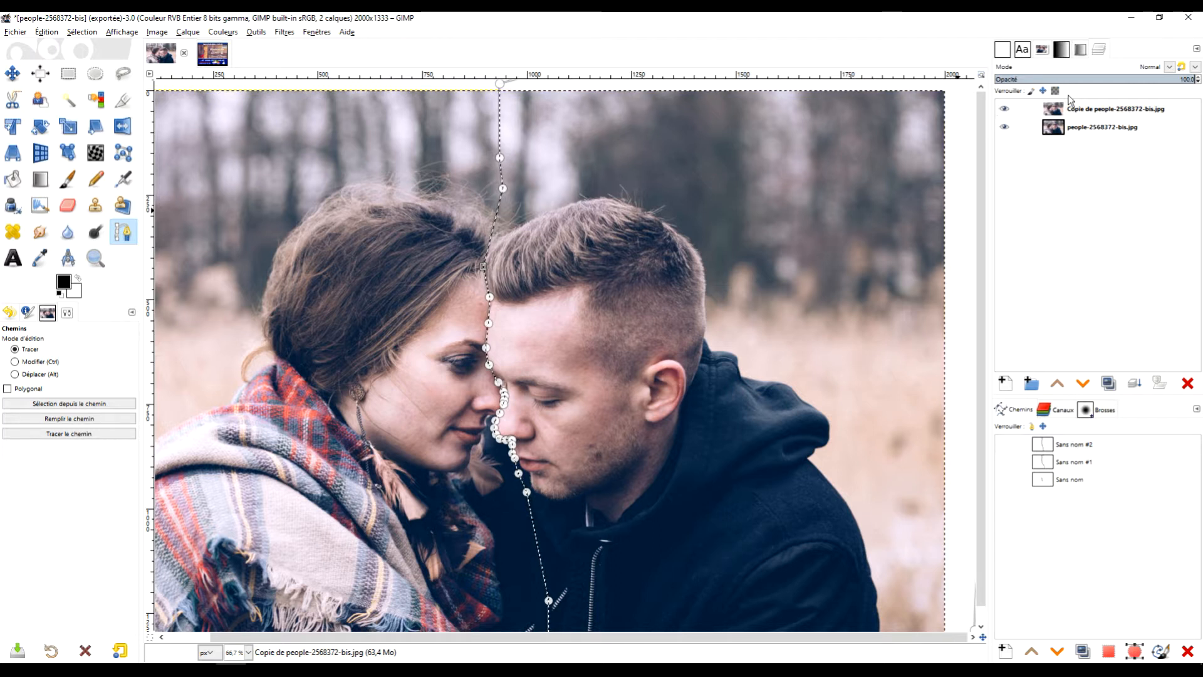
Step: Add a layer mask initialised to Sélection on the copied layer and hide the original layer
right_click(1070, 105)
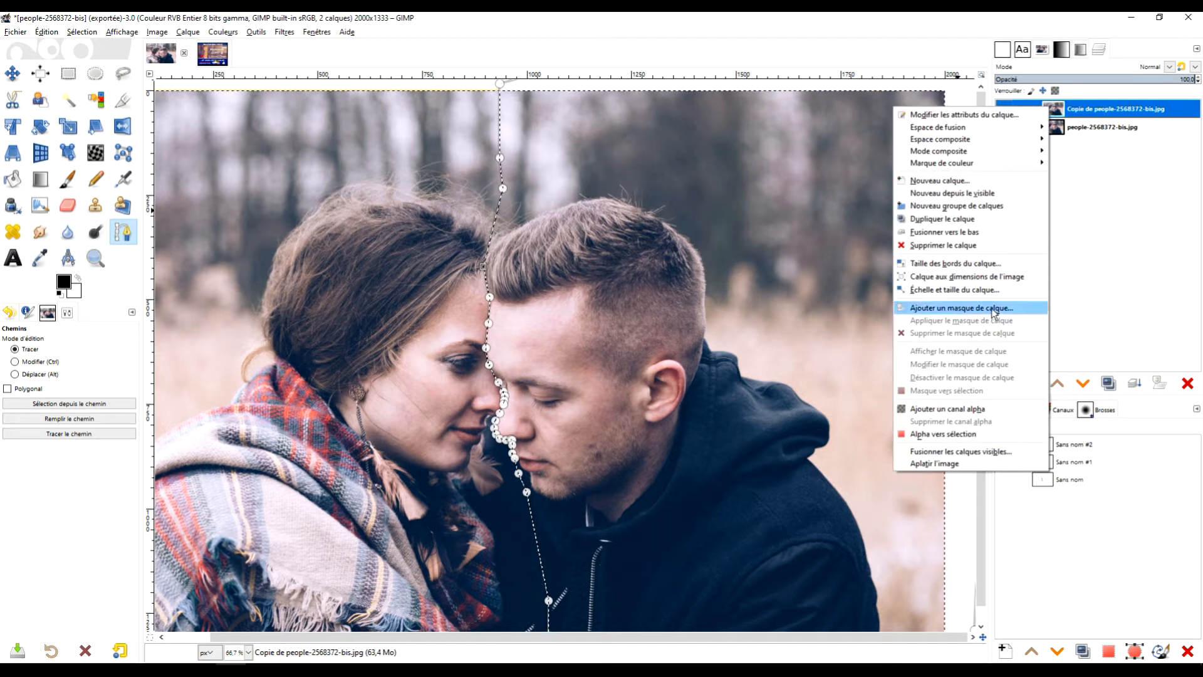
left_click(993, 308)
left_click(923, 325)
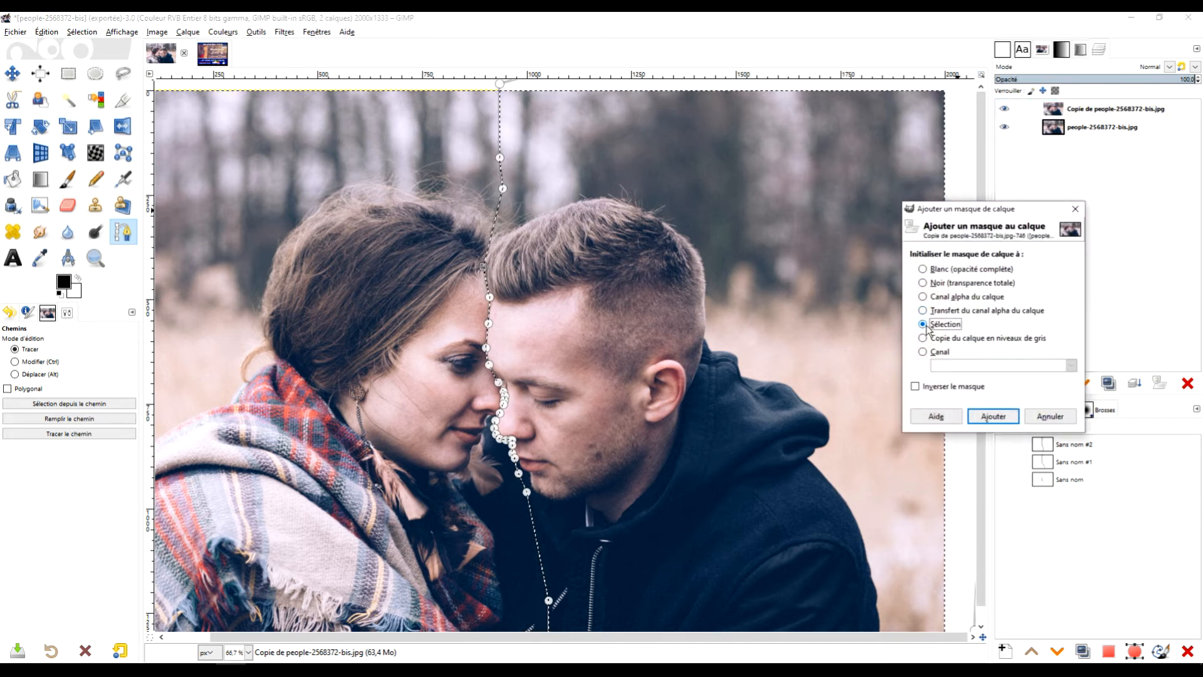
left_click(999, 419)
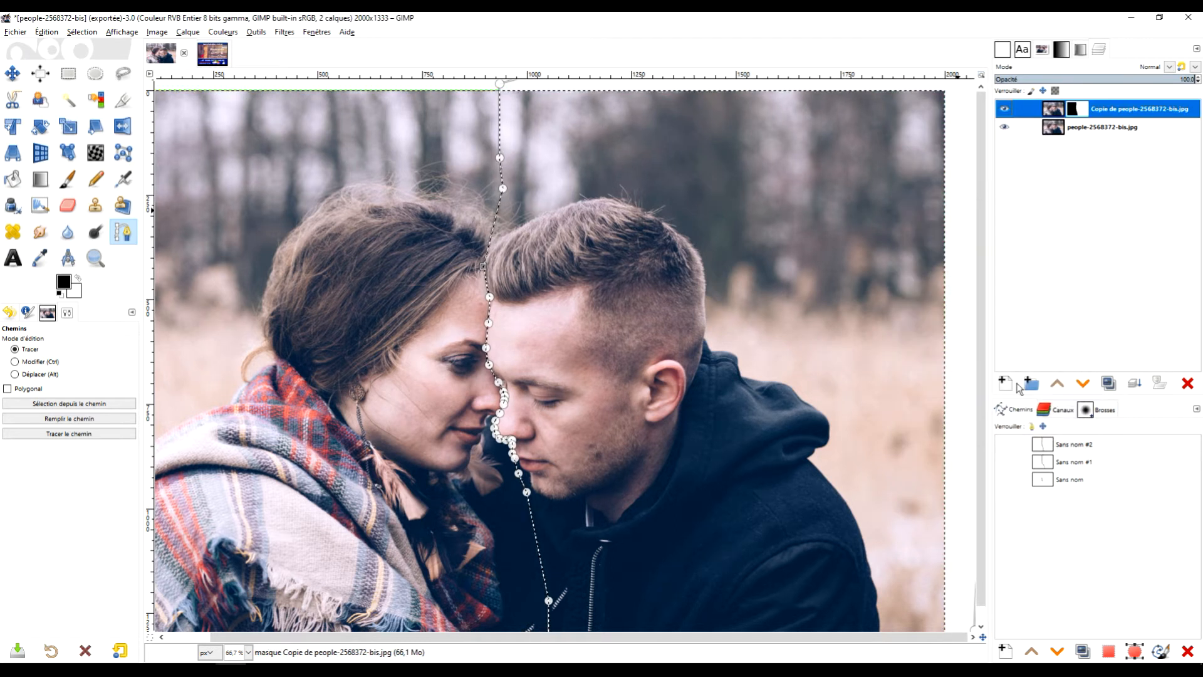
left_click(1004, 130)
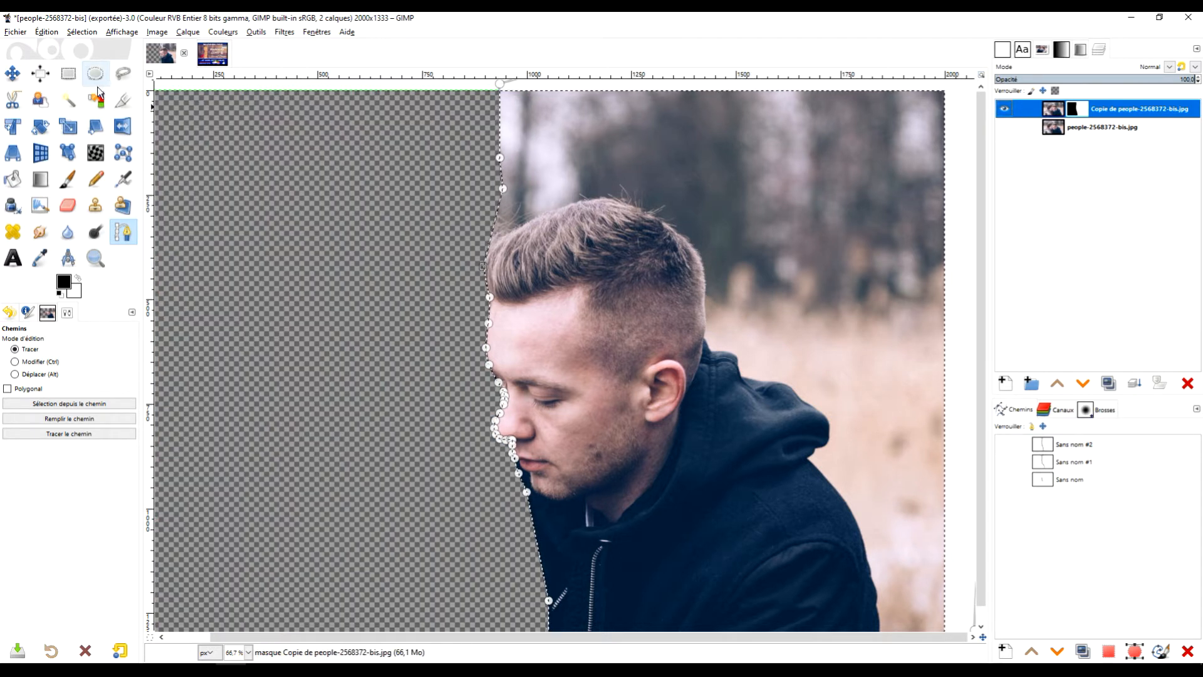
Step: Apply the copied layer's mask, clear the selection and make that layer active
left_click(75, 79)
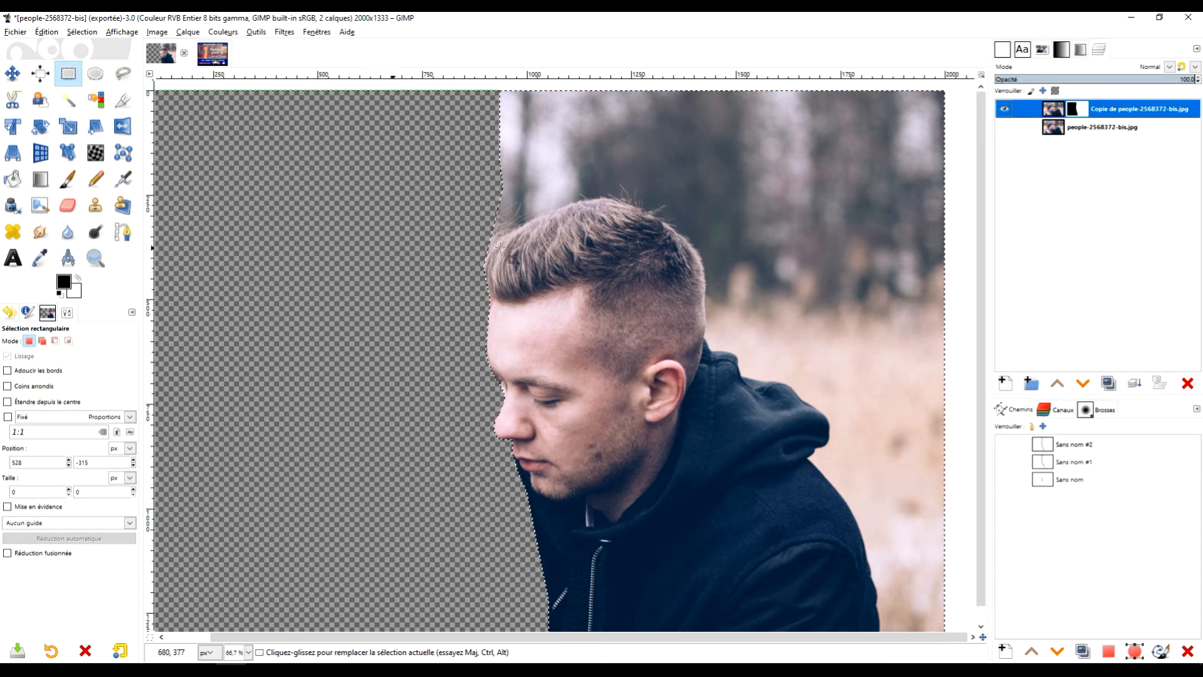
right_click(1070, 109)
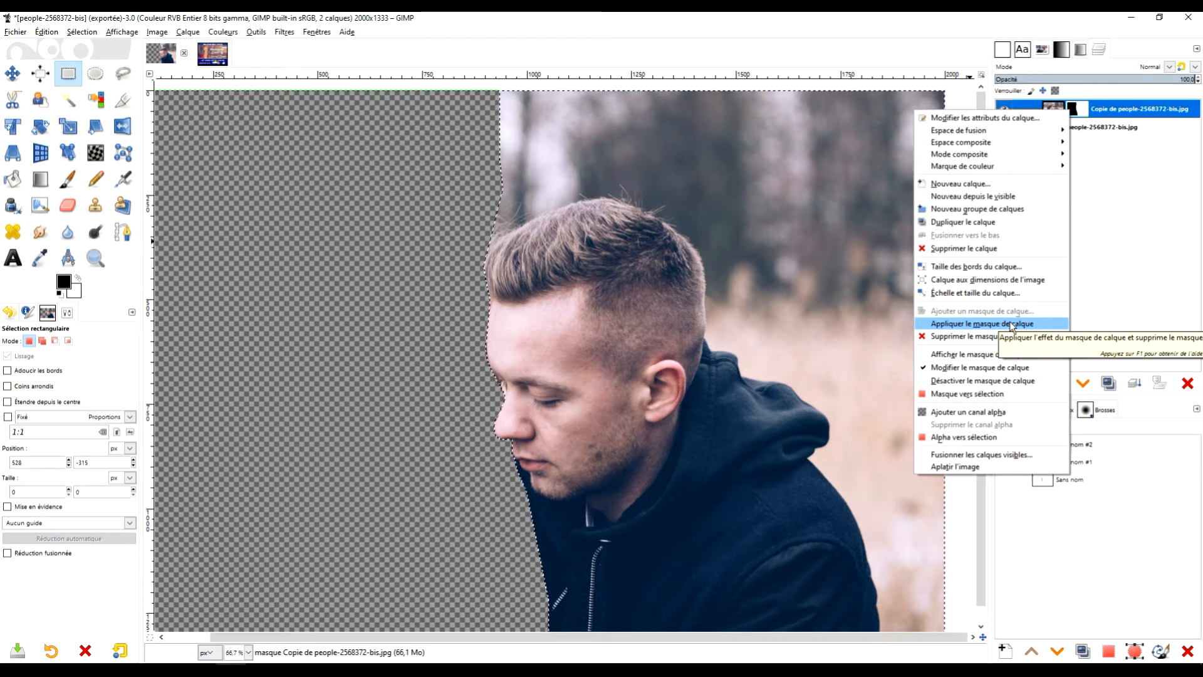
left_click(1012, 325)
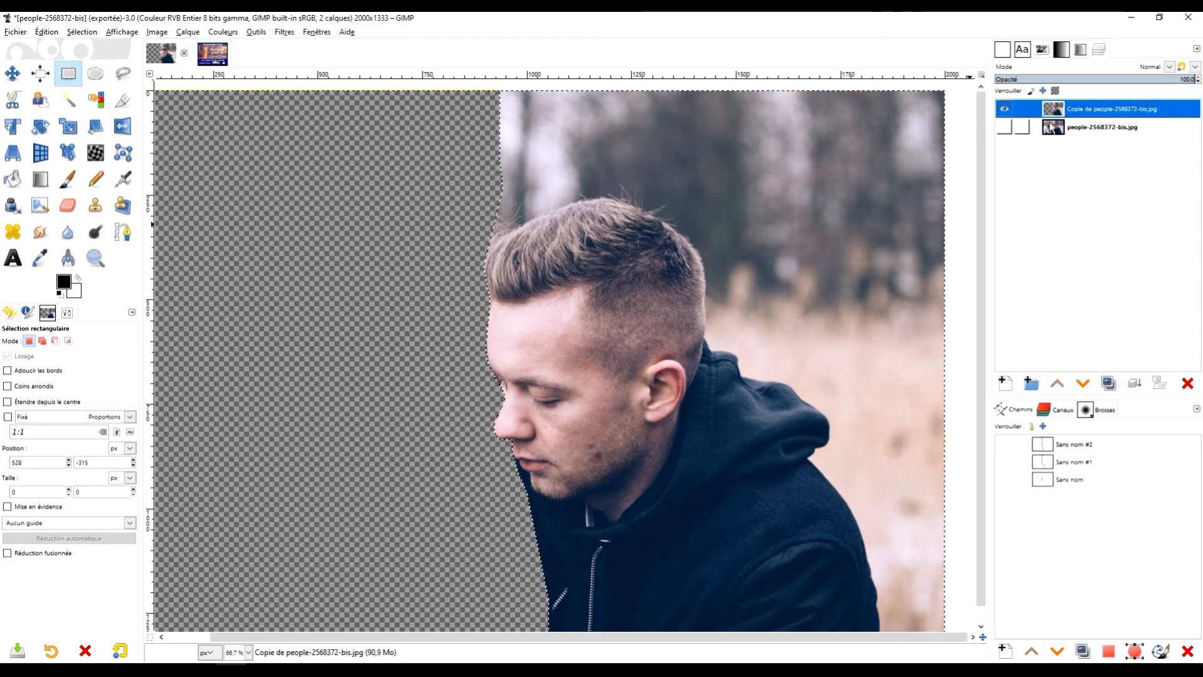
left_click(375, 187)
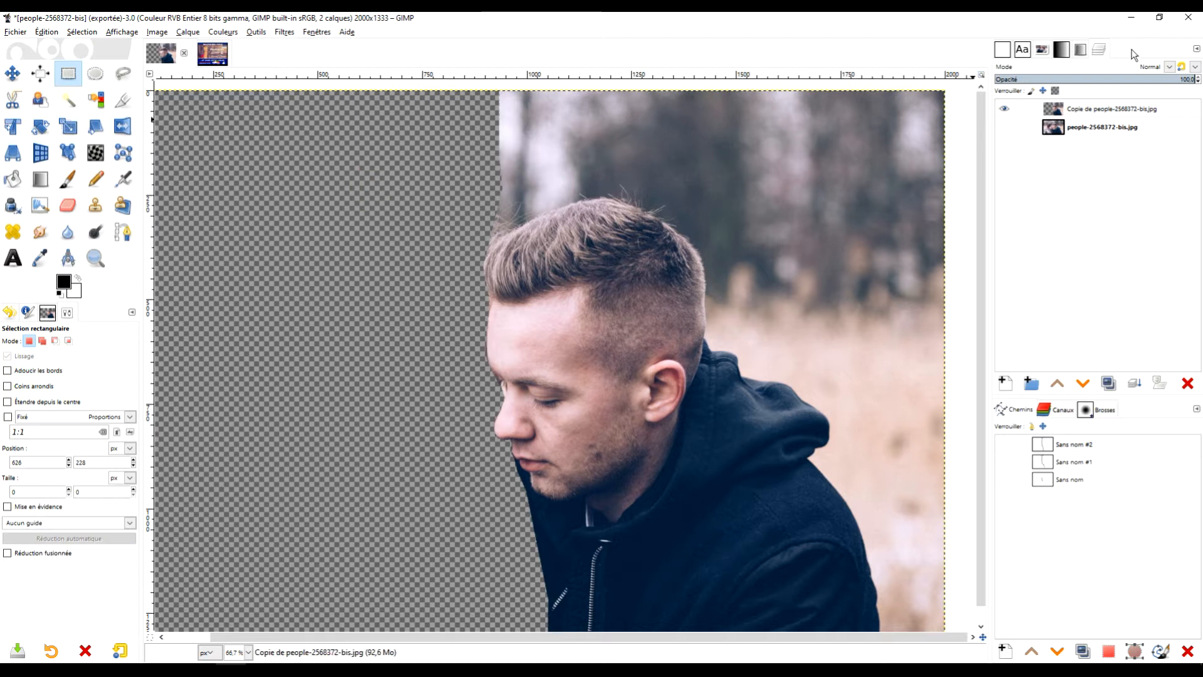
left_click(1061, 111)
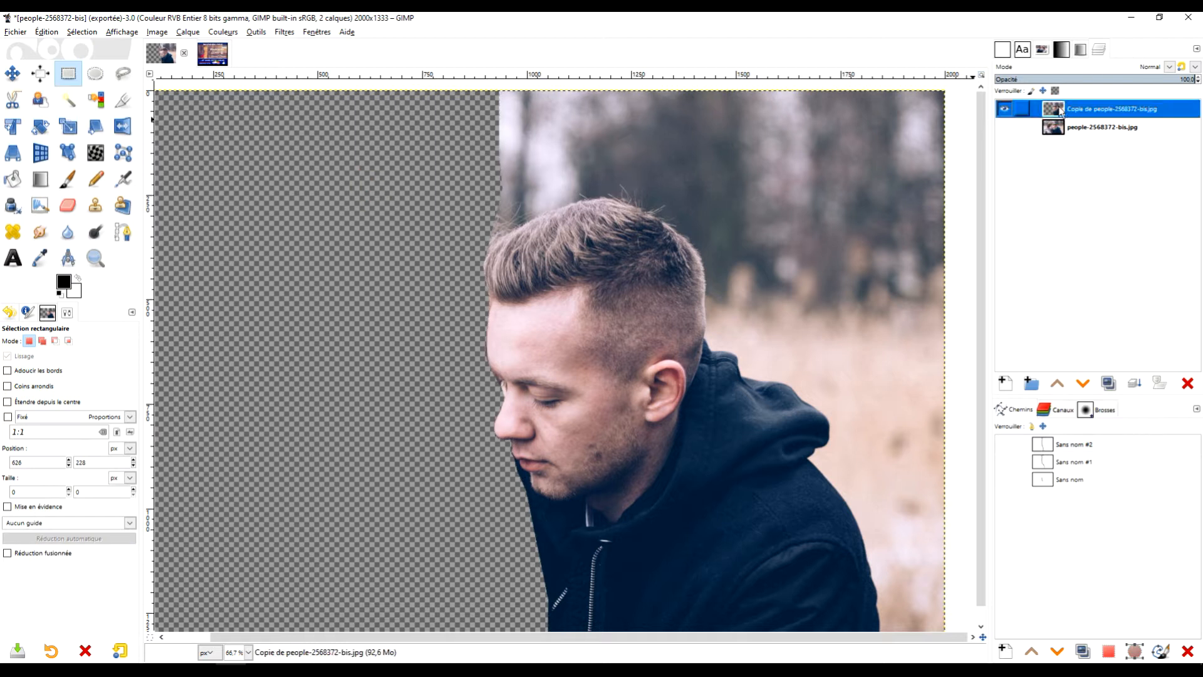
Step: Duplicate the cut-out layer of the man
left_click(1108, 385)
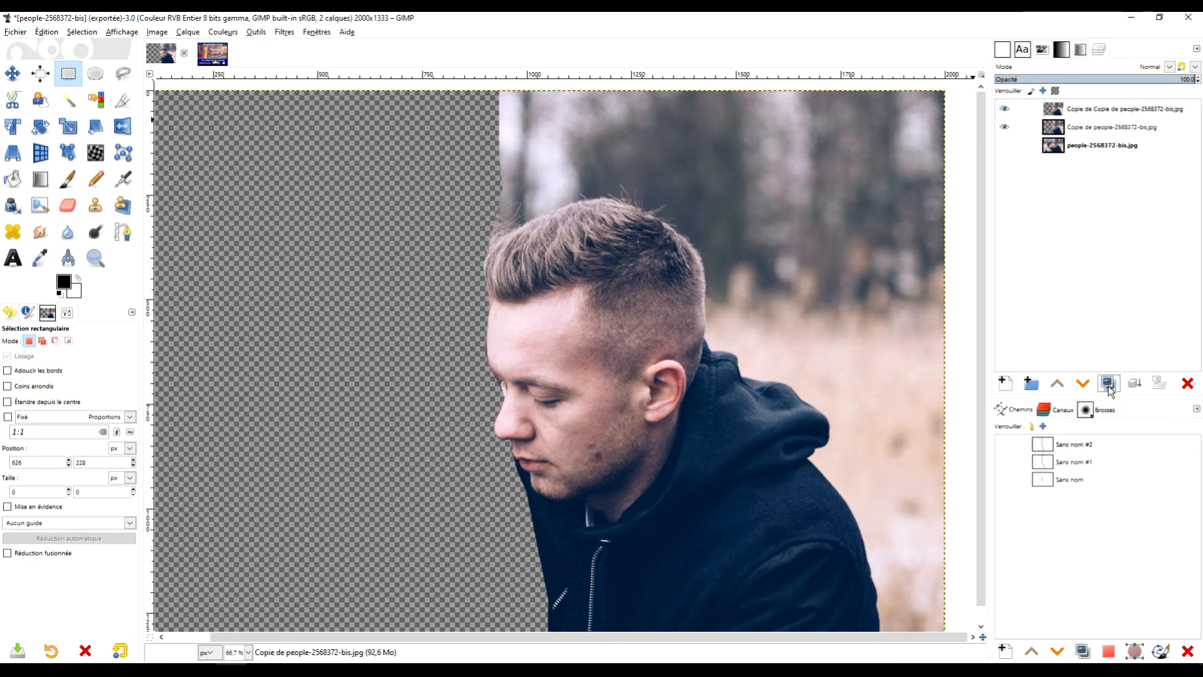
scroll(532, 418, "up", 3)
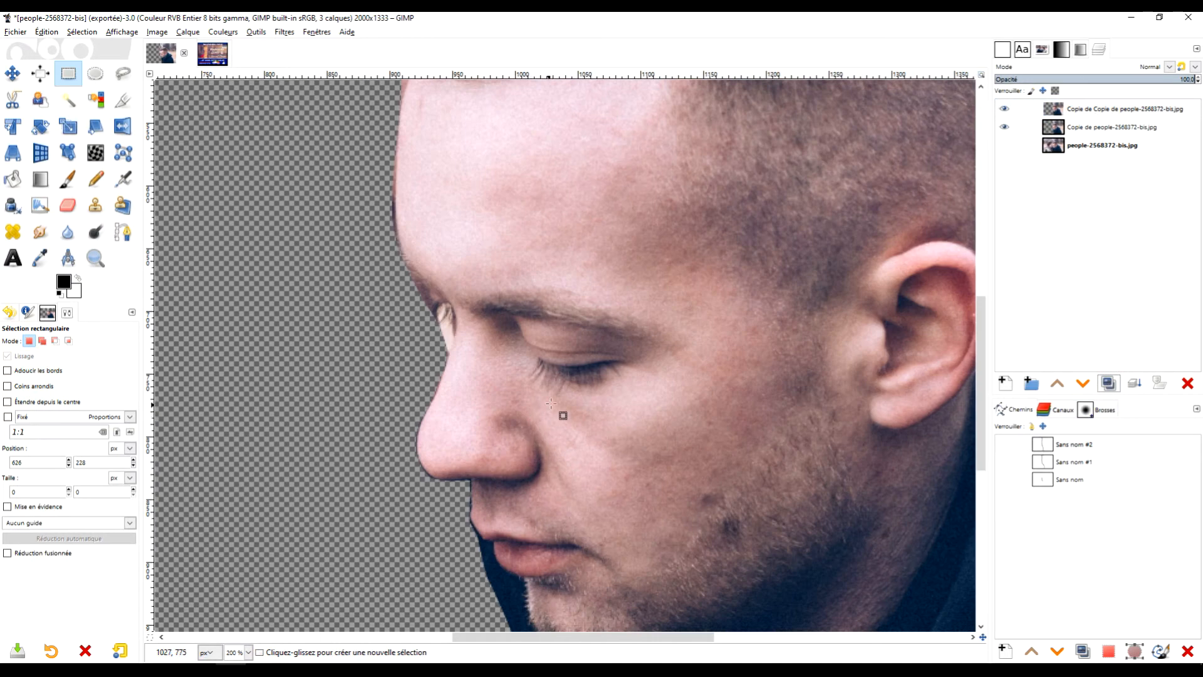
left_click_drag(543, 408, 604, 187)
left_click_drag(700, 218, 663, 348)
Step: Start a path under the man's nose and trace it along the underside, around the nostril and up the side of the nose
left_click(123, 232)
scroll(536, 352, "up", 2)
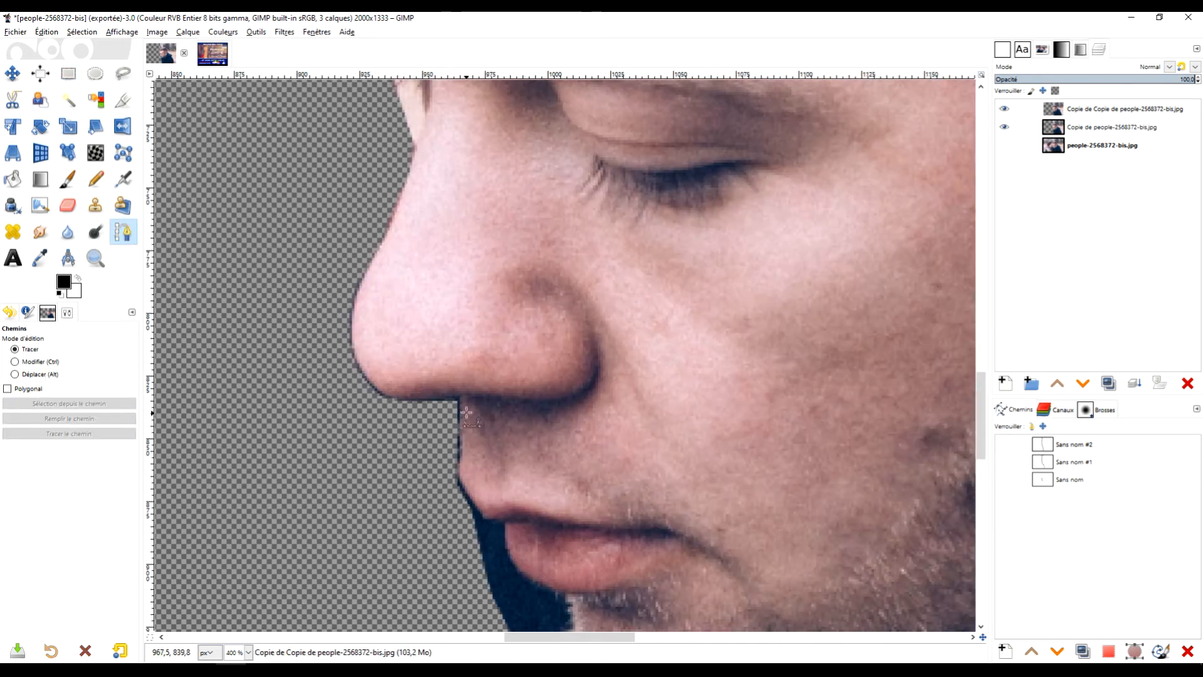
left_click(455, 397)
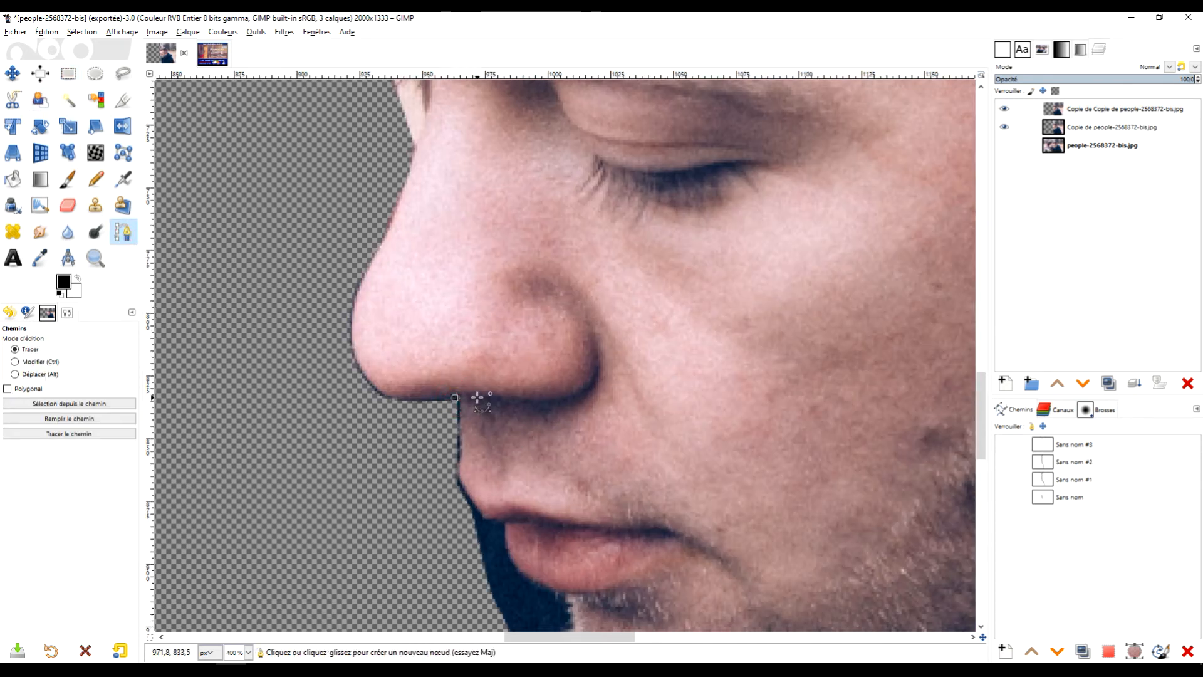
left_click(506, 403)
left_click(569, 400)
left_click(587, 391)
left_click(603, 376)
left_click(607, 357)
left_click(609, 334)
left_click(603, 312)
left_click(581, 268)
left_click(559, 237)
left_click(512, 174)
Step: Continue the path across the bridge of the nose and out past the profile into the transparent area
scroll(512, 174, "up", 5)
scroll(512, 174, "left", 4)
left_click(605, 308)
left_click(564, 306)
left_click(538, 304)
left_click(497, 306)
left_click(447, 321)
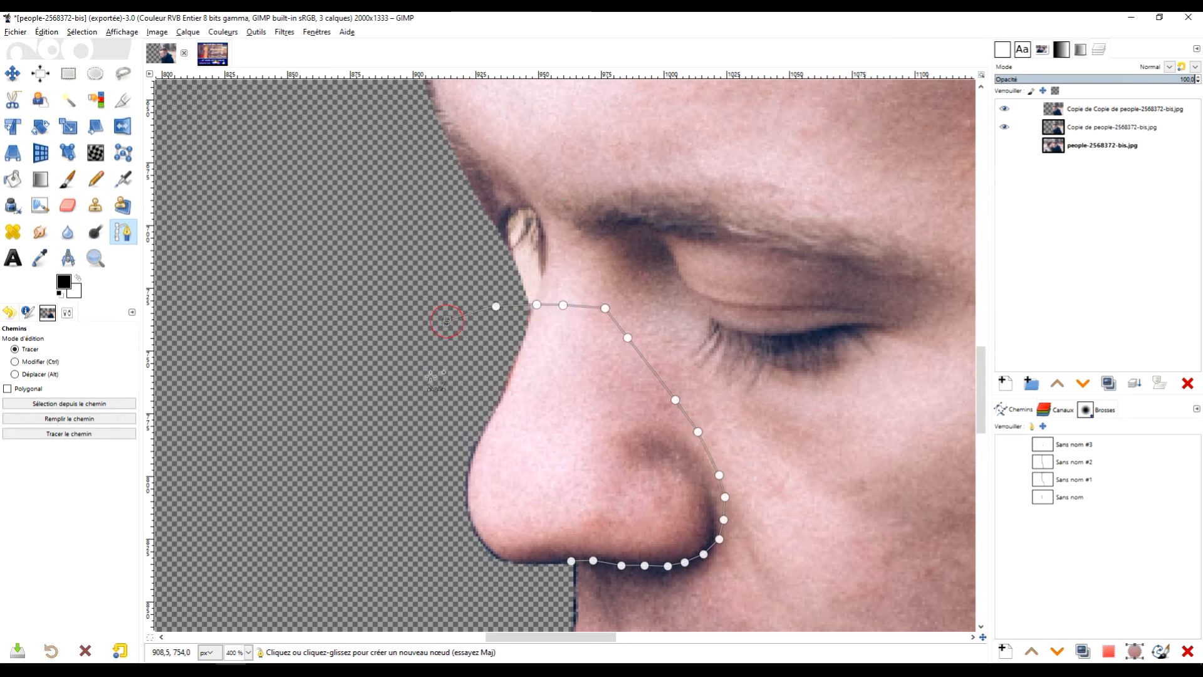
Step: Carry the path through the transparent area around the nose tip and close it at the first node under the nose
left_click(421, 461)
left_click(427, 539)
left_click(458, 570)
left_click(489, 574)
left_click(571, 561, "ctrl")
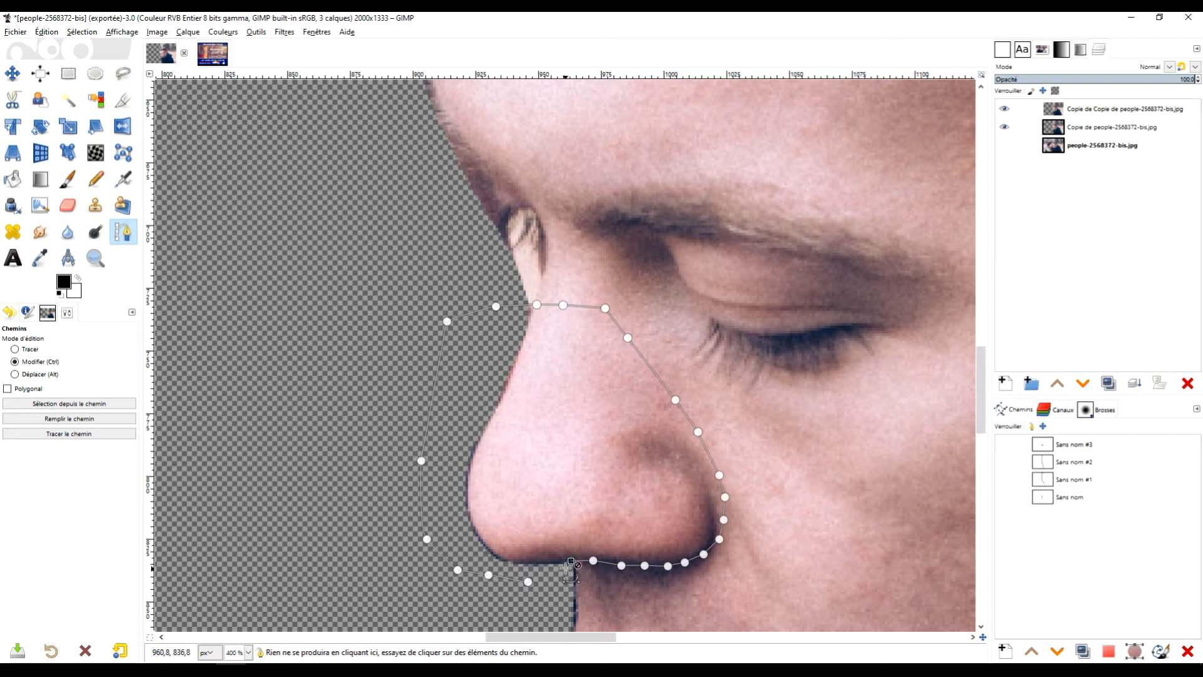
key("ctrl+z")
scroll(571, 561, "up", 3)
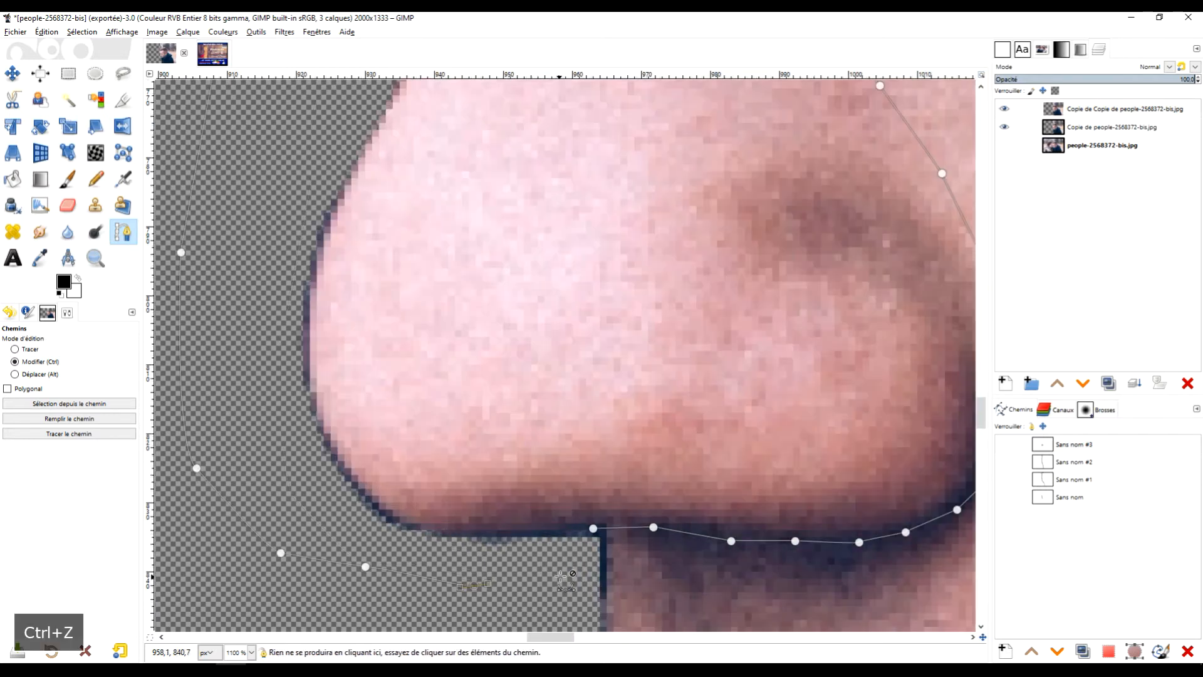
left_click(594, 528, "ctrl")
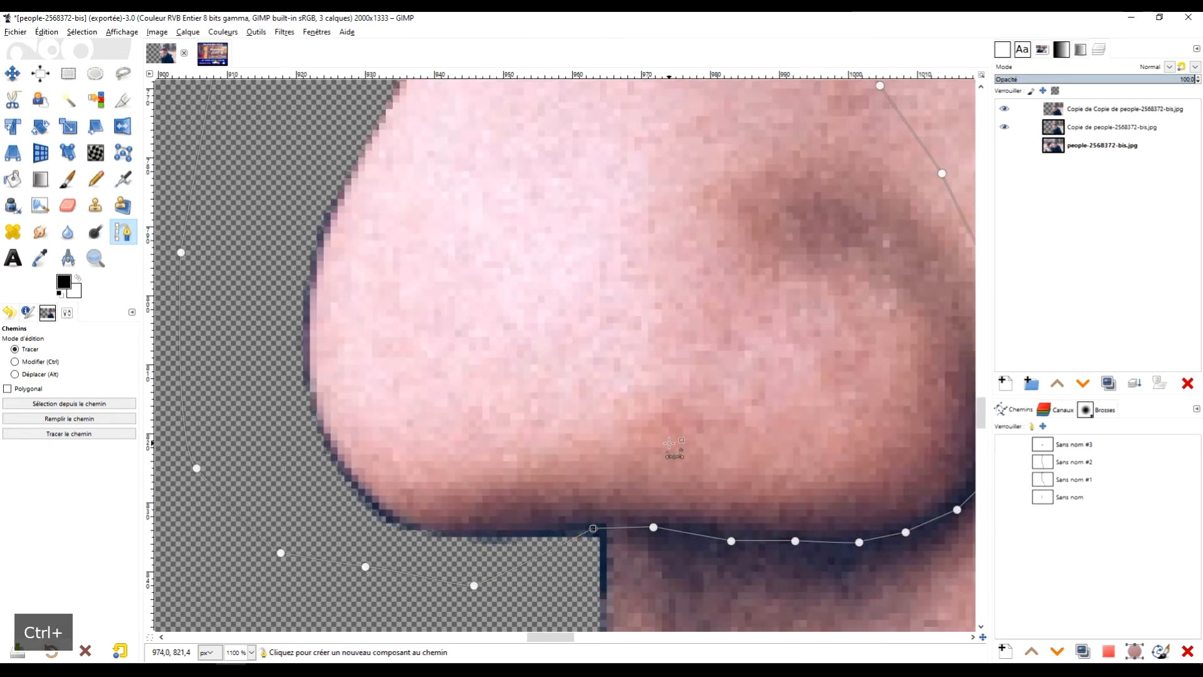
scroll(671, 451, "down", 5)
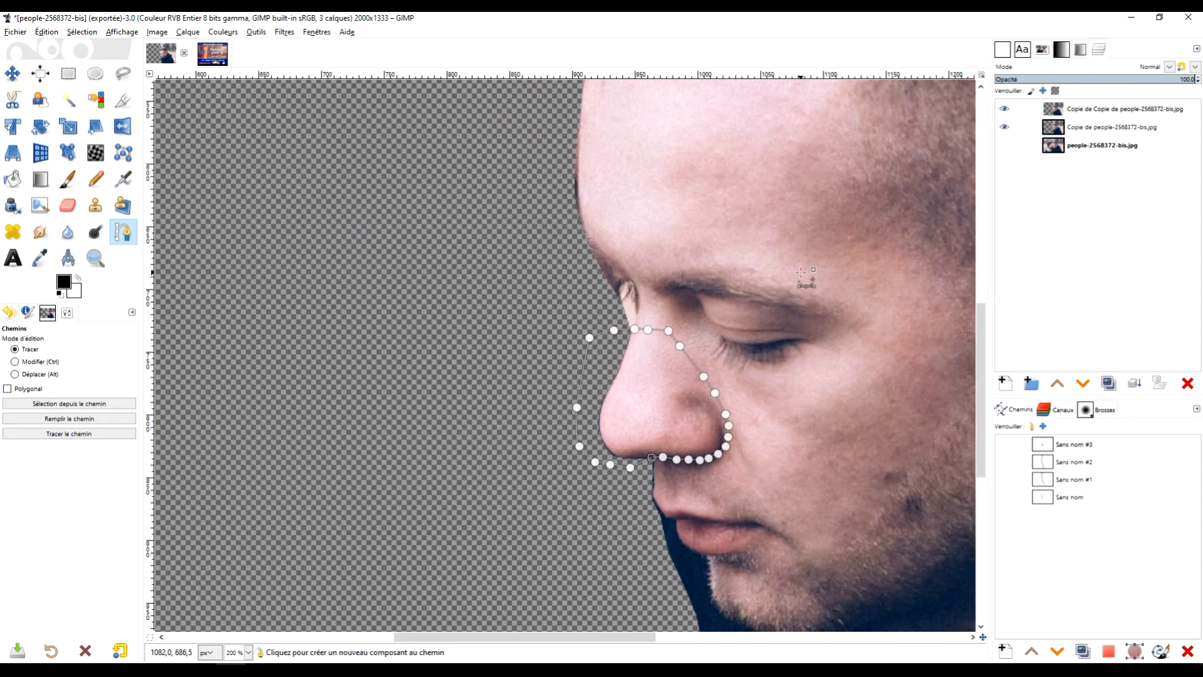
Step: Convert the closed nose path into a selection, then cut the nose and paste it as a new layer
key("Return")
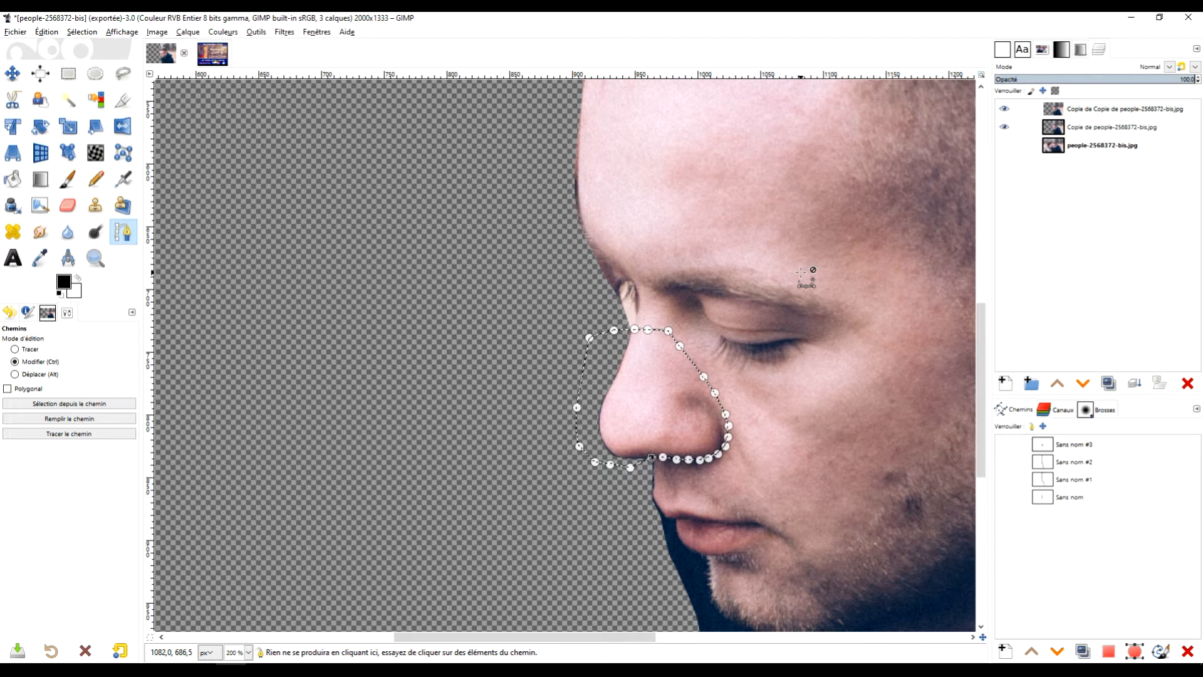
key("ctrl+x")
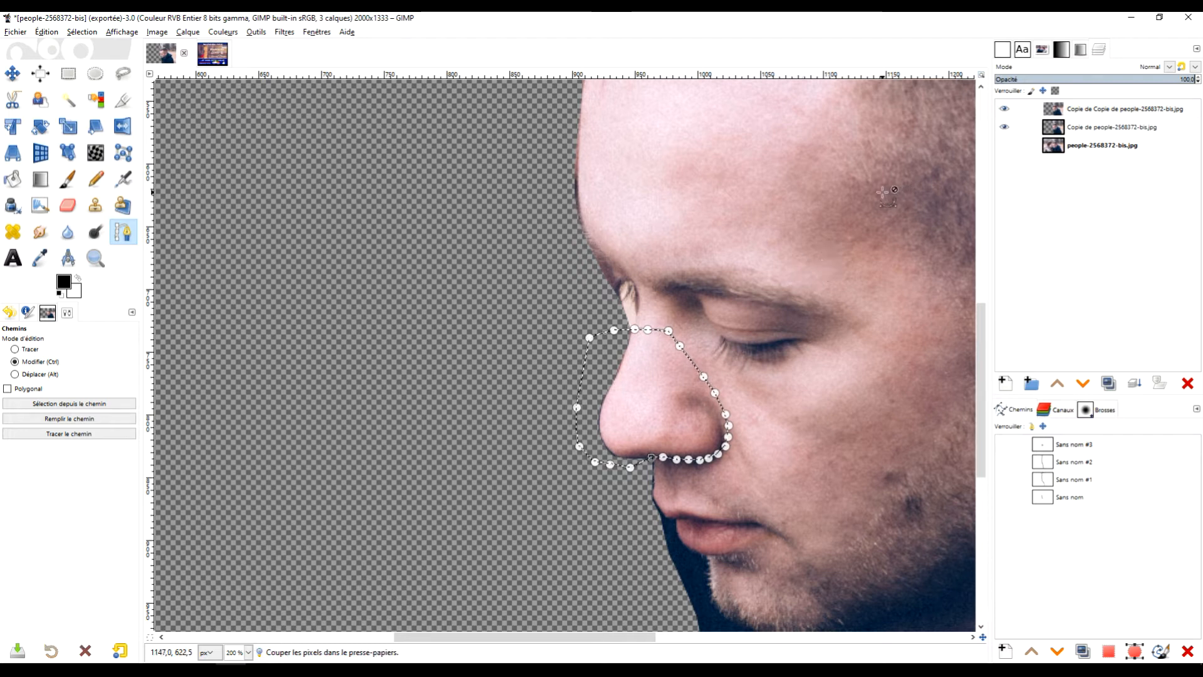
key("ctrl+v")
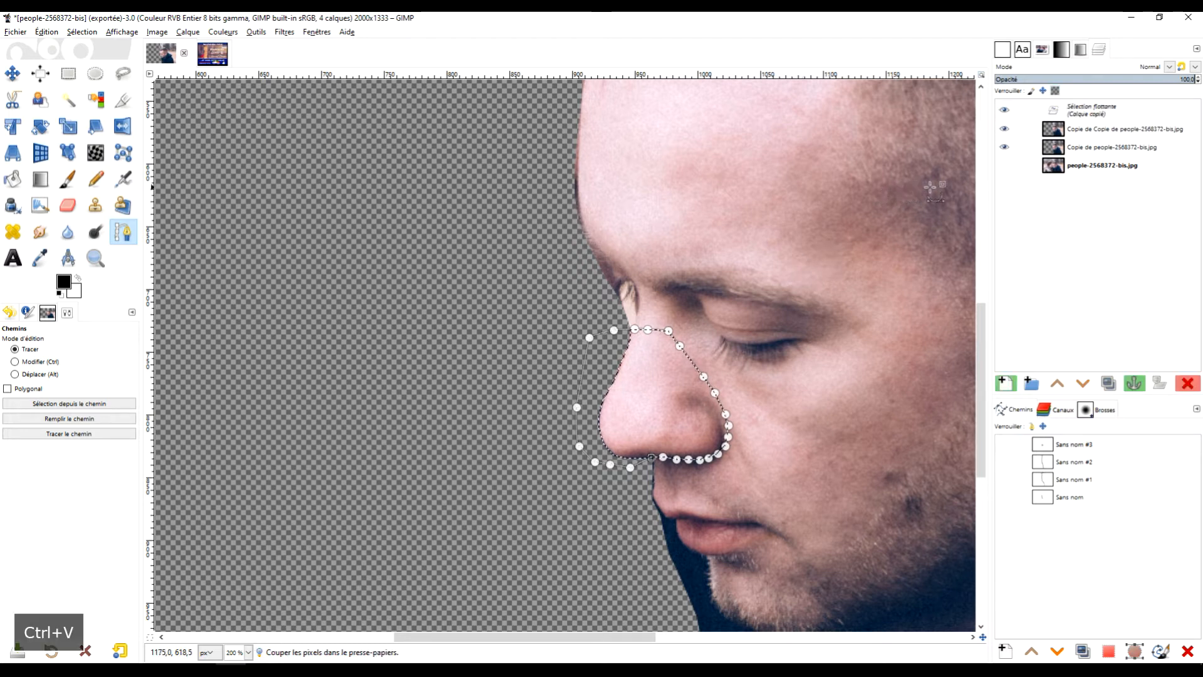
left_click(1005, 383)
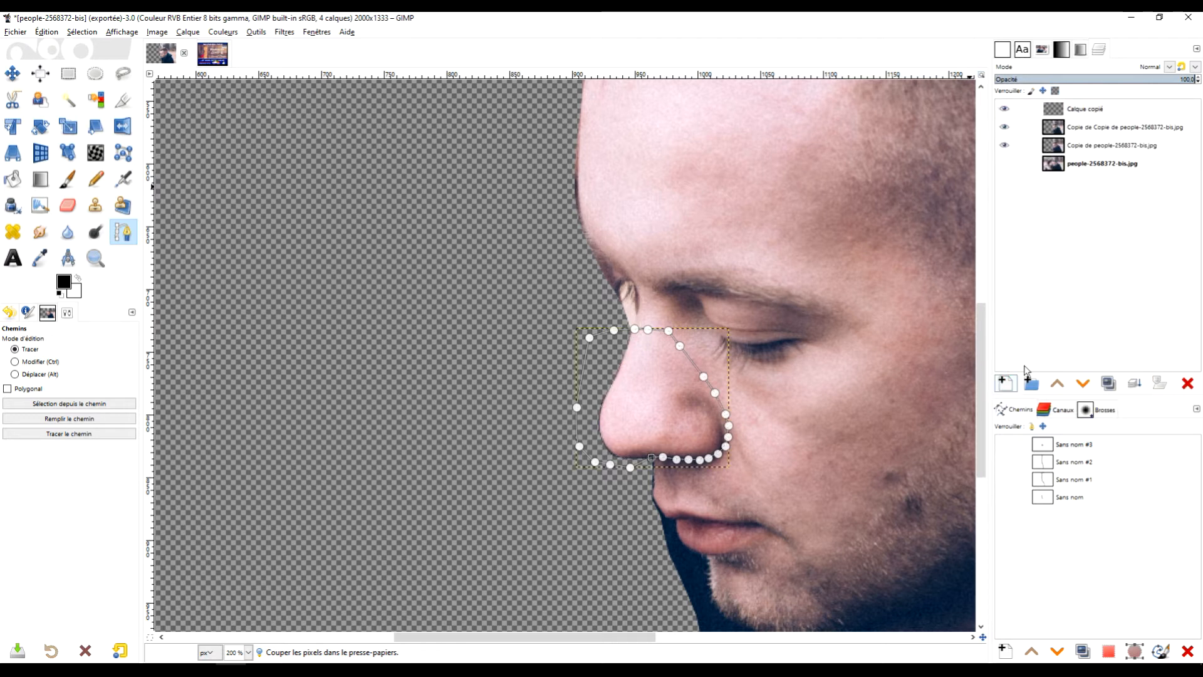
Step: Hide the first copy of the man's layer and rename it debut, and rename the original photo layer fond
left_click(1003, 147)
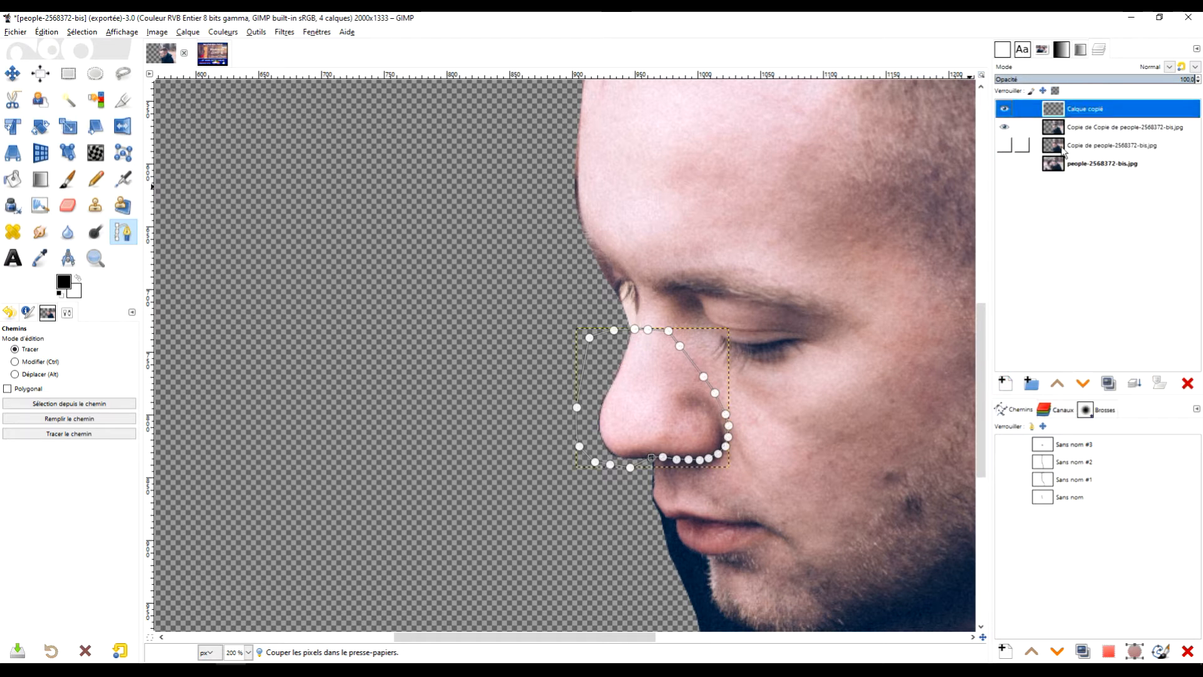
double_click(1082, 146)
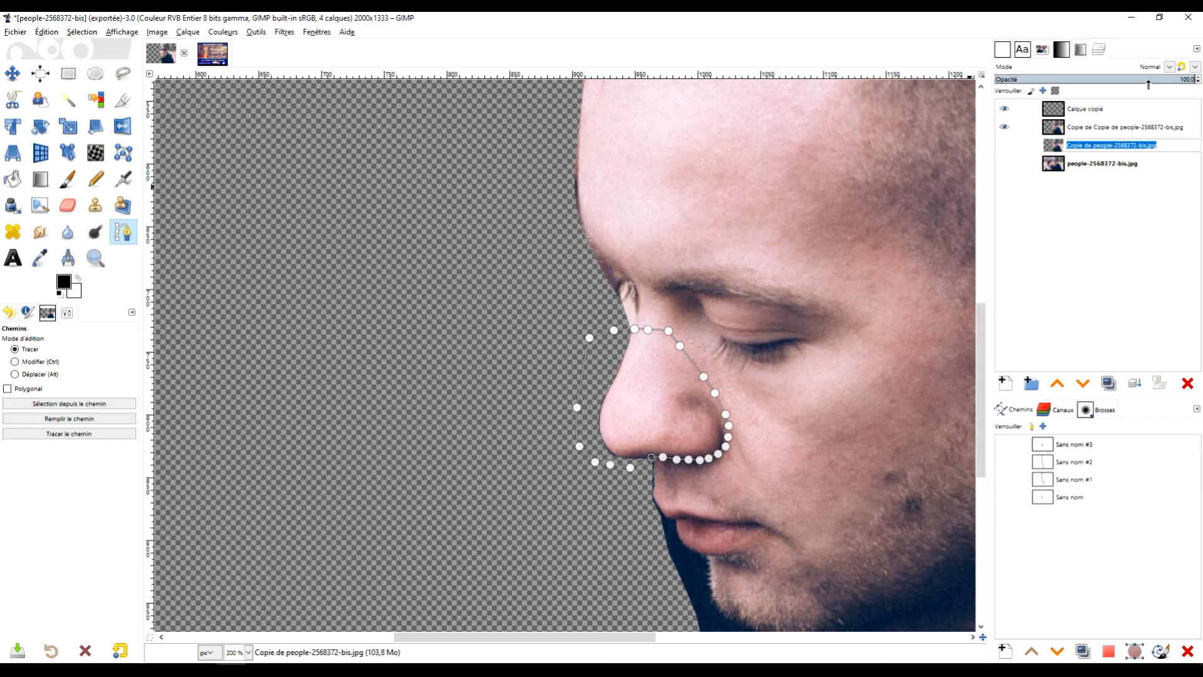
type("debu")
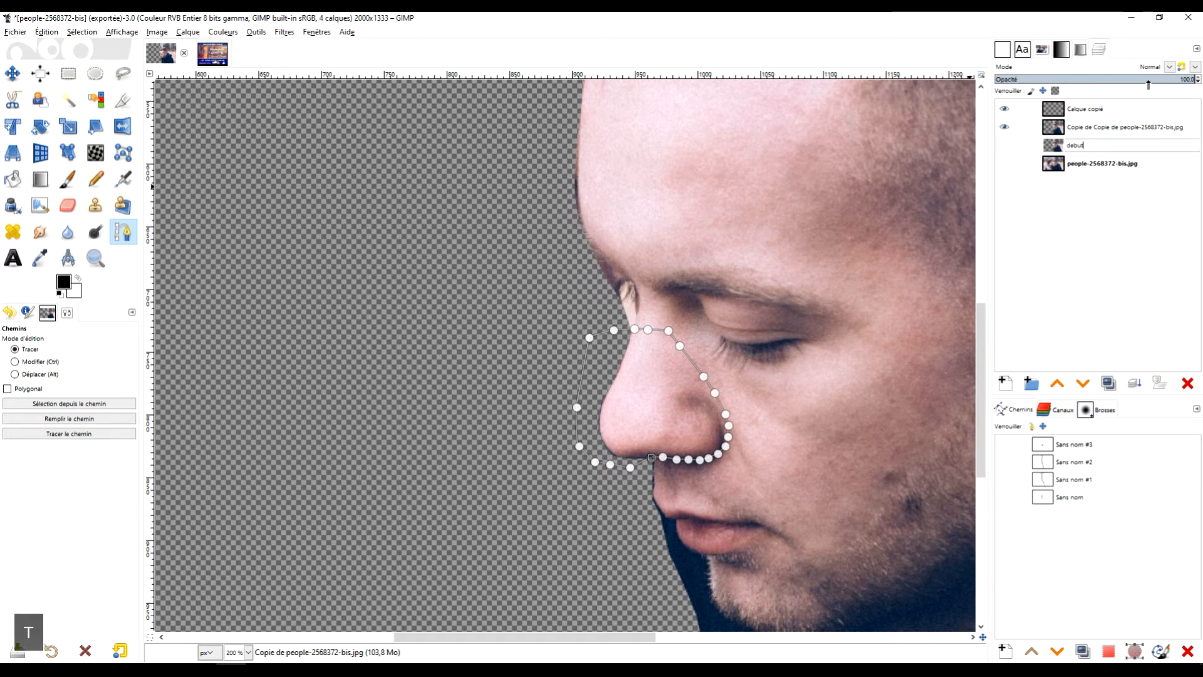
type("t")
key("Return")
double_click(1090, 163)
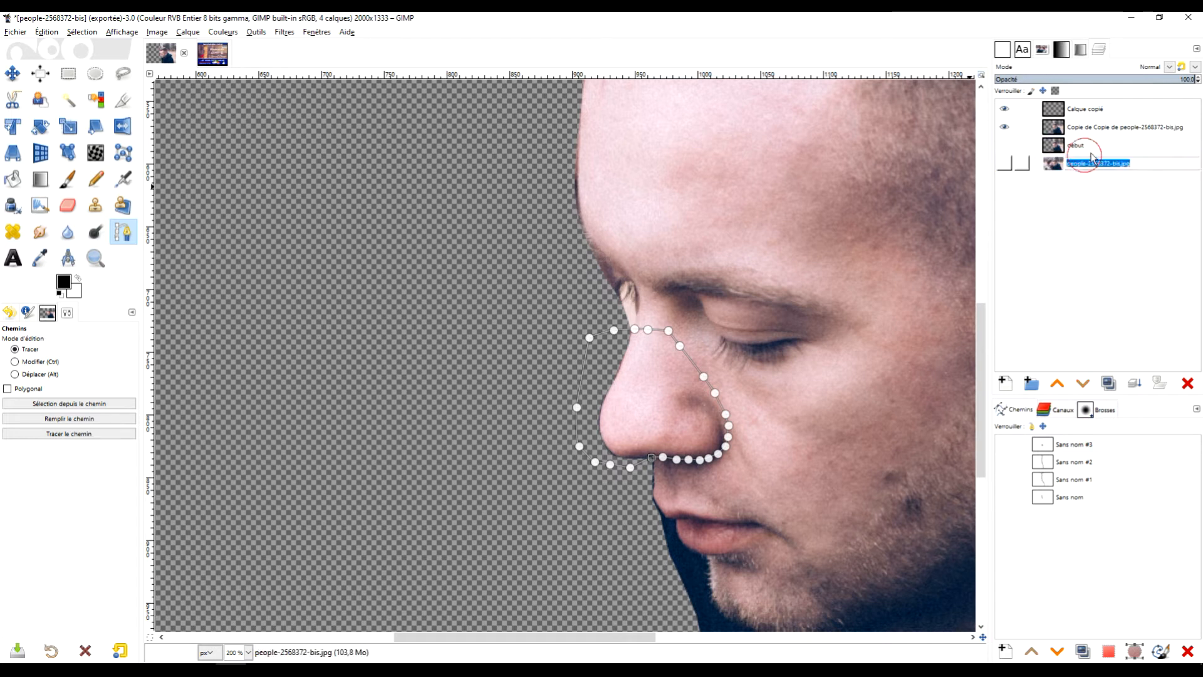
type("fond")
key("Return")
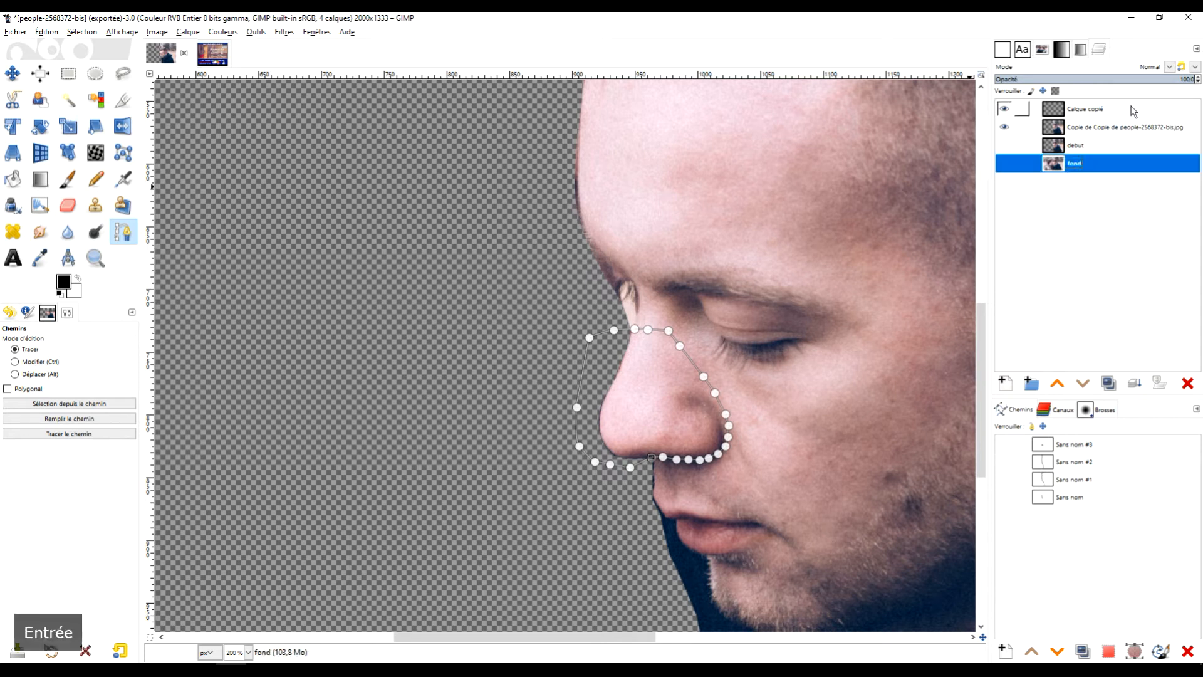
Step: Rename the second copy of the man's layer fin and the pasted nose layer nez
left_click(1004, 127)
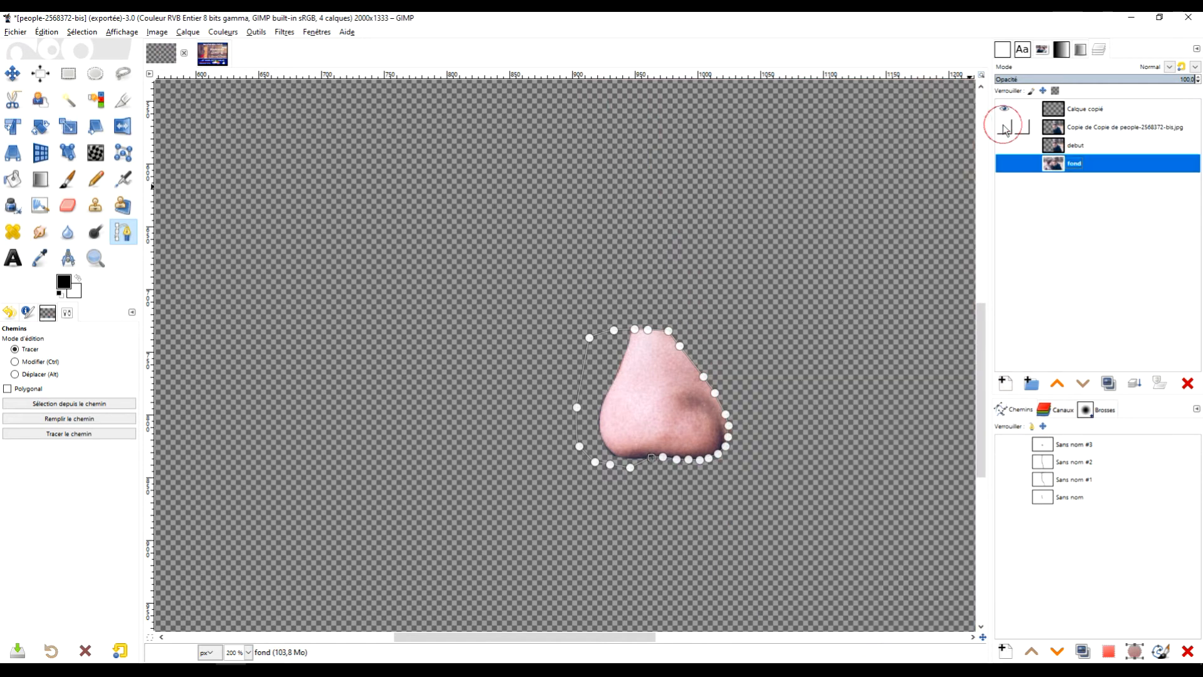
left_click(1004, 126)
double_click(1114, 126)
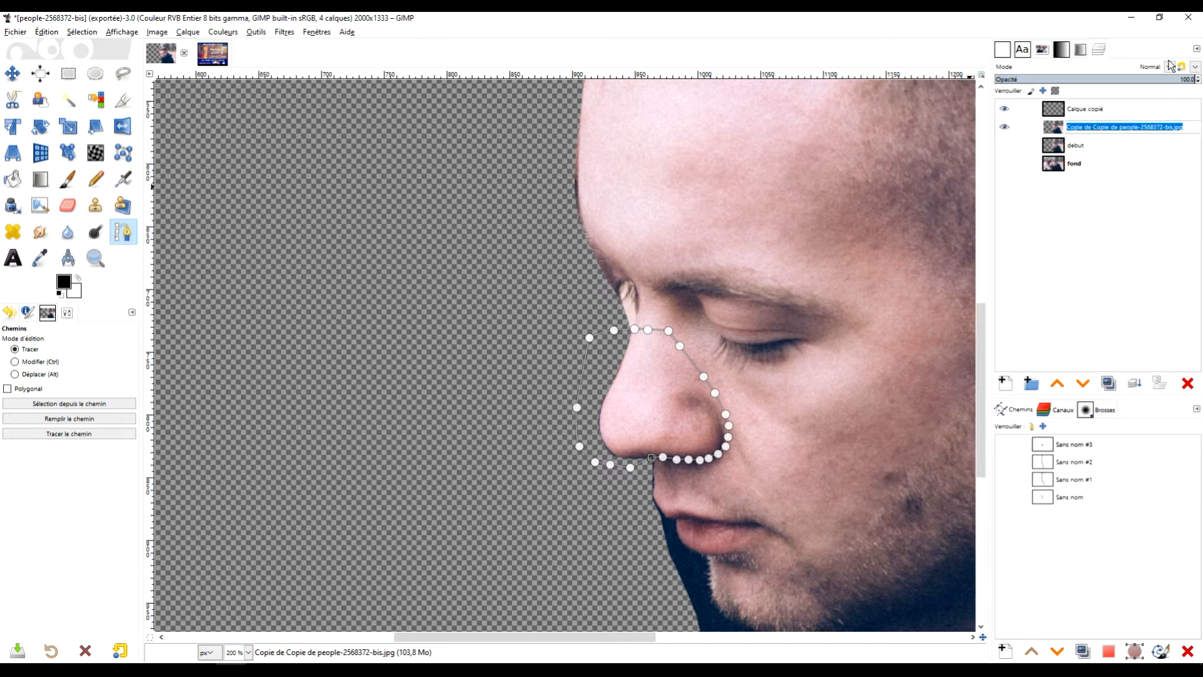
type("fin")
key("Return")
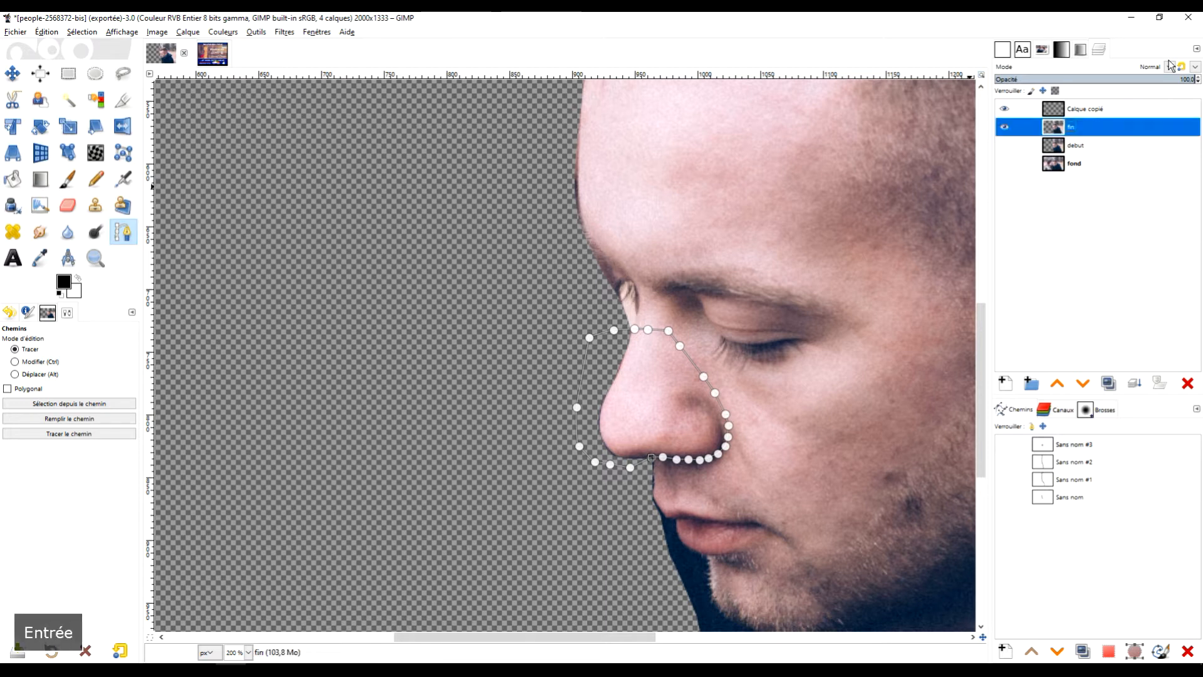
double_click(1081, 109)
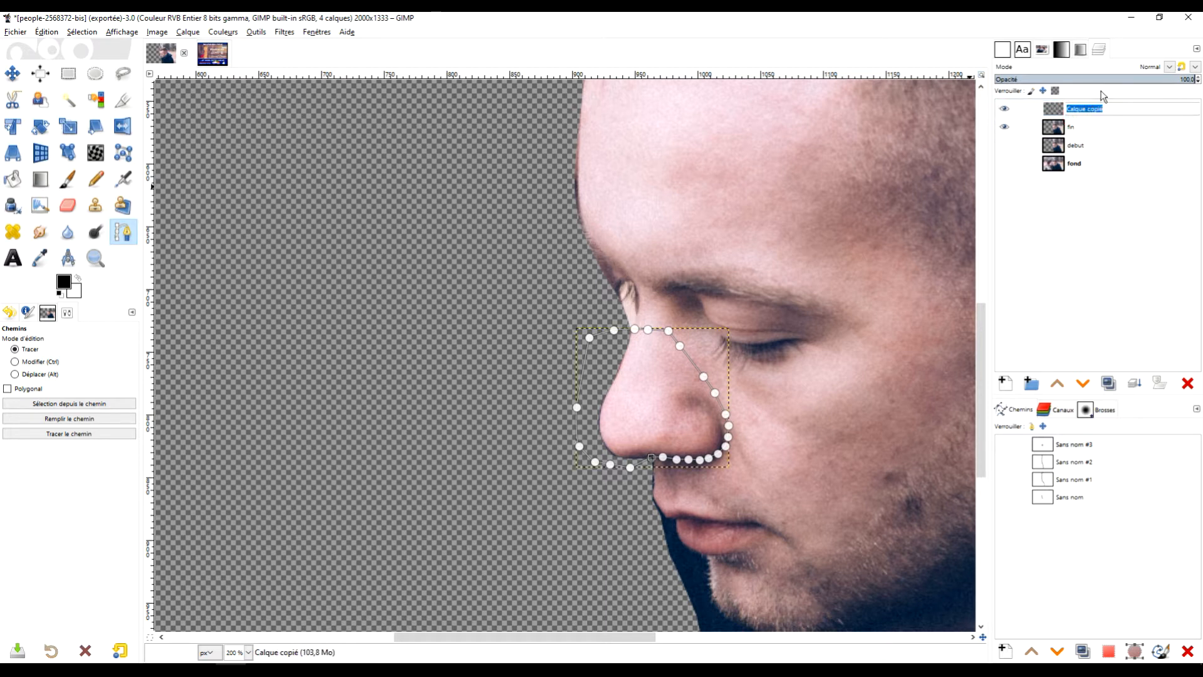
type("nez")
key("Return")
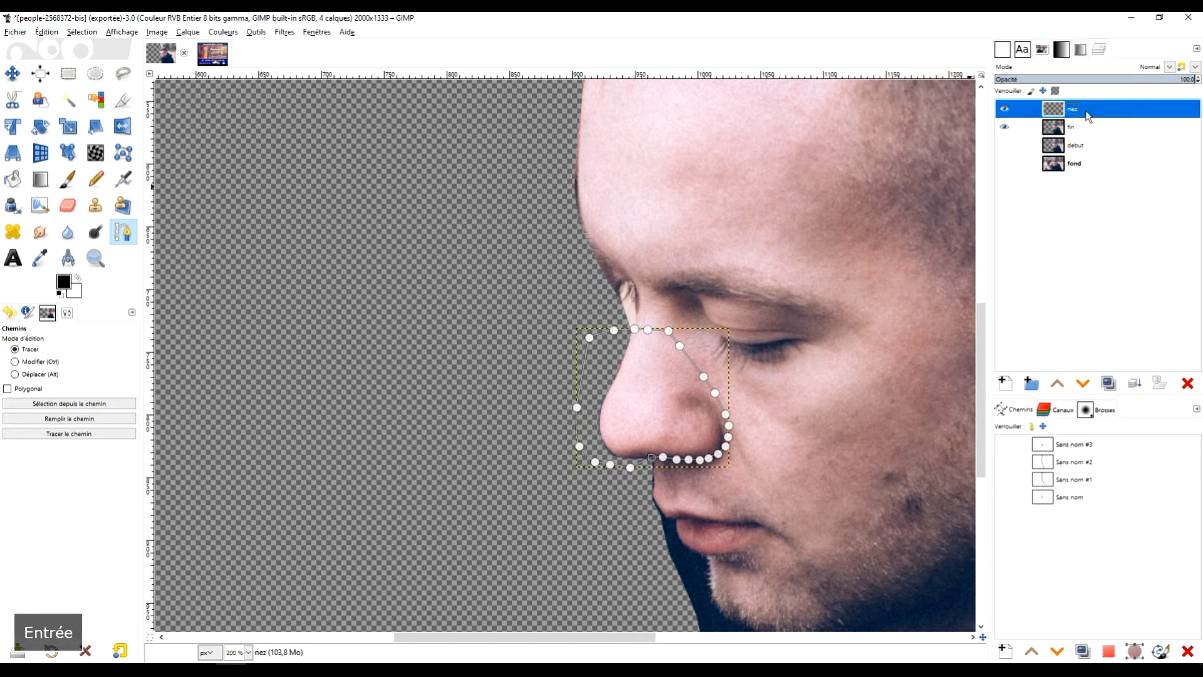
Step: Toggle the visibility of the nez and fin layers to check the separated nose
left_click(1005, 108)
left_click(1005, 108)
left_click(1005, 127)
left_click(1005, 126)
scroll(753, 293, "down", 3)
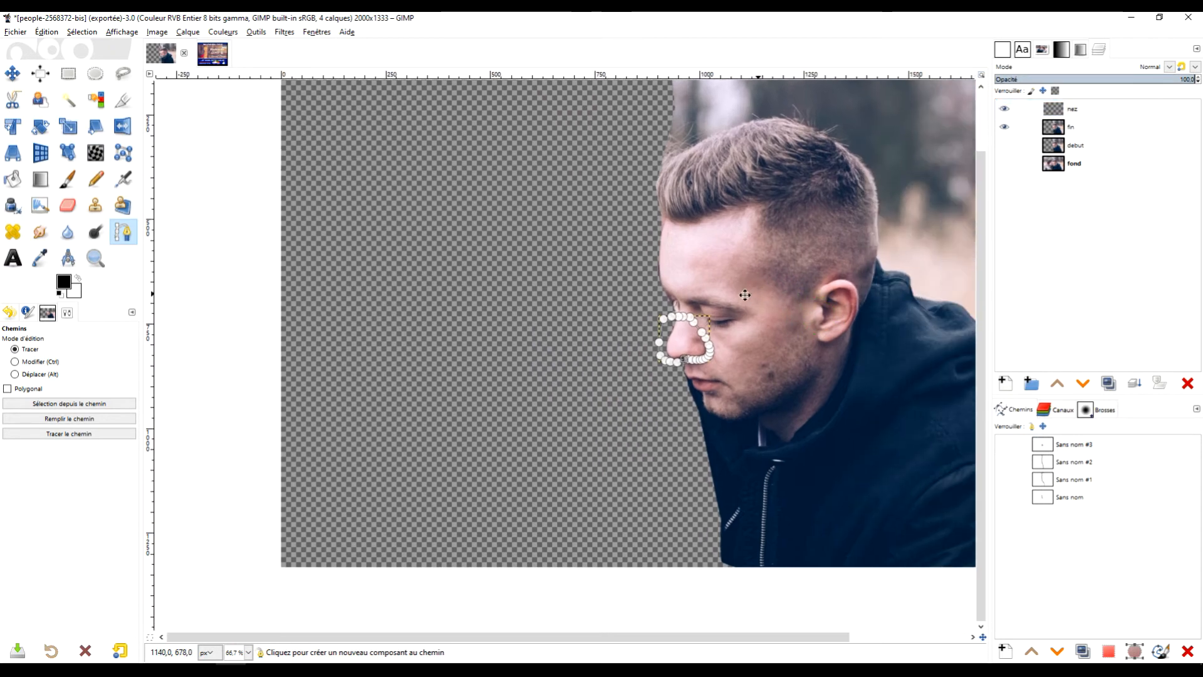
scroll(656, 352, "up", 3)
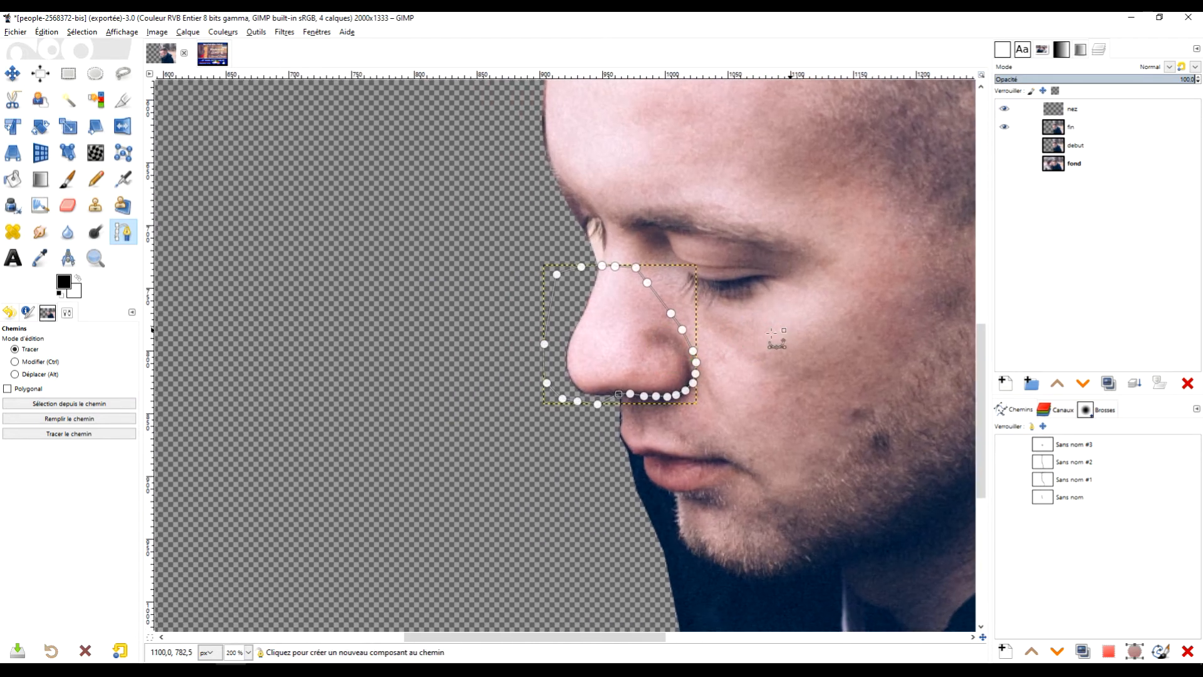
Step: Apply the Perspective tool to the nez layer and pull its lower-left corner outward and down to lengthen the nose
key("r")
left_click(13, 152)
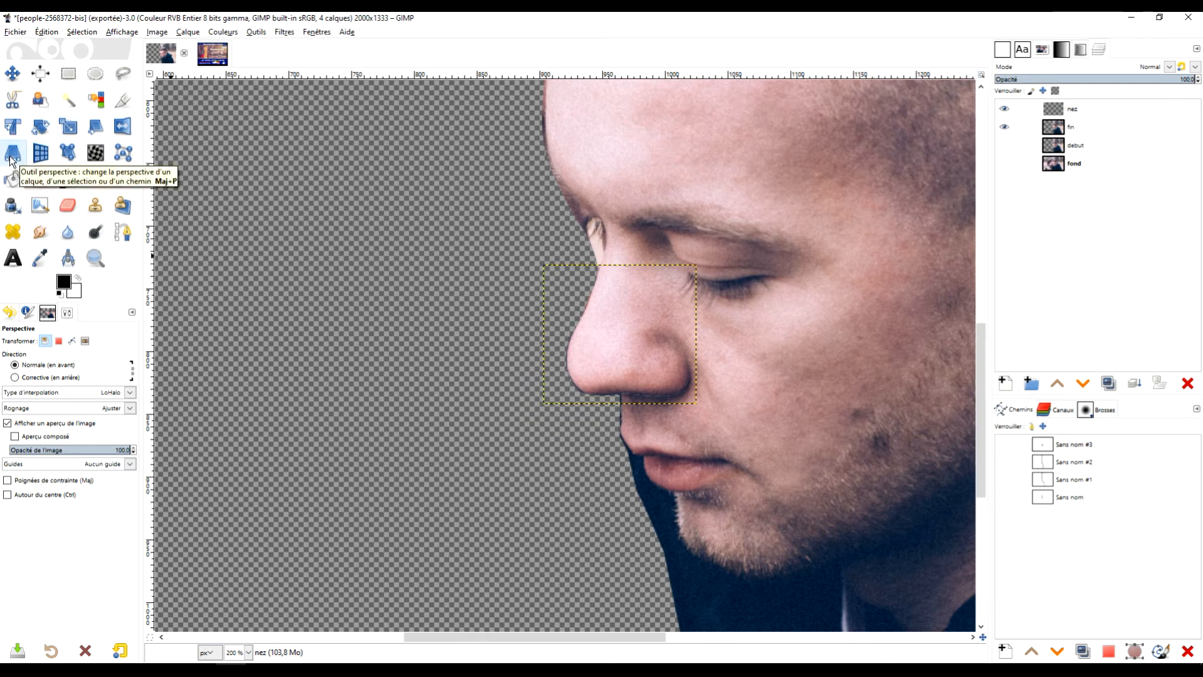
left_click(599, 370)
scroll(615, 378, "down", 3, "ctrl")
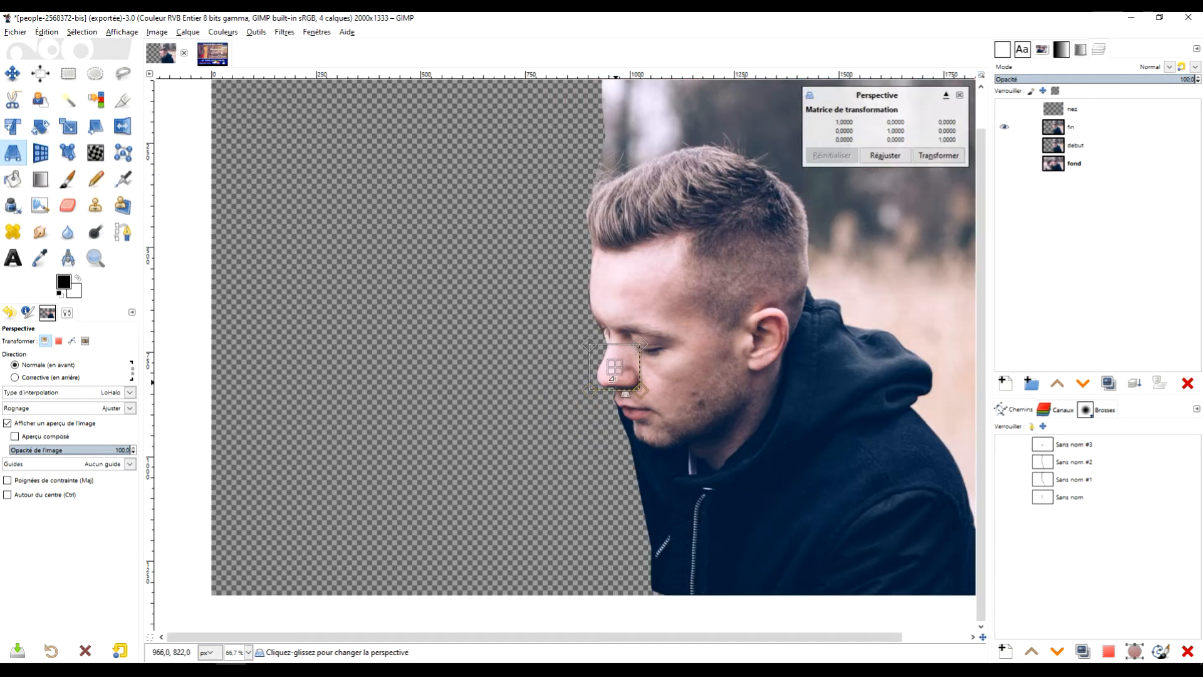
scroll(614, 378, "up", 2, "ctrl")
scroll(726, 259, "down", 3)
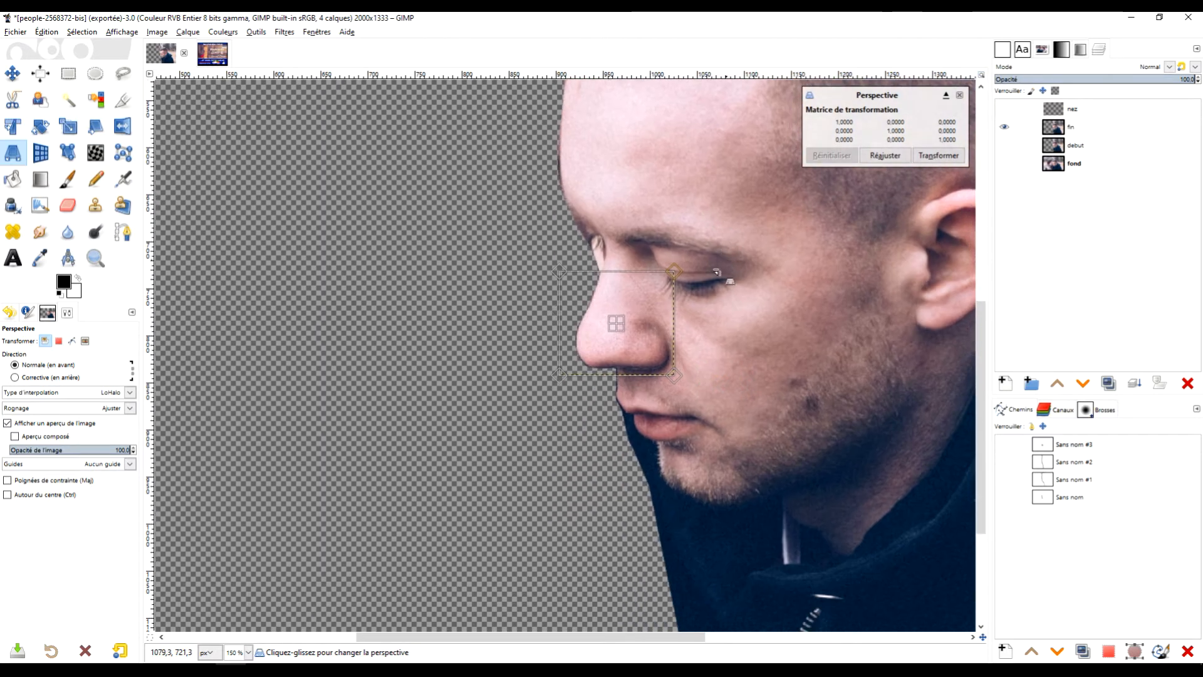
scroll(694, 370, "up", 1, "ctrl")
left_click_drag(722, 361, 730, 338)
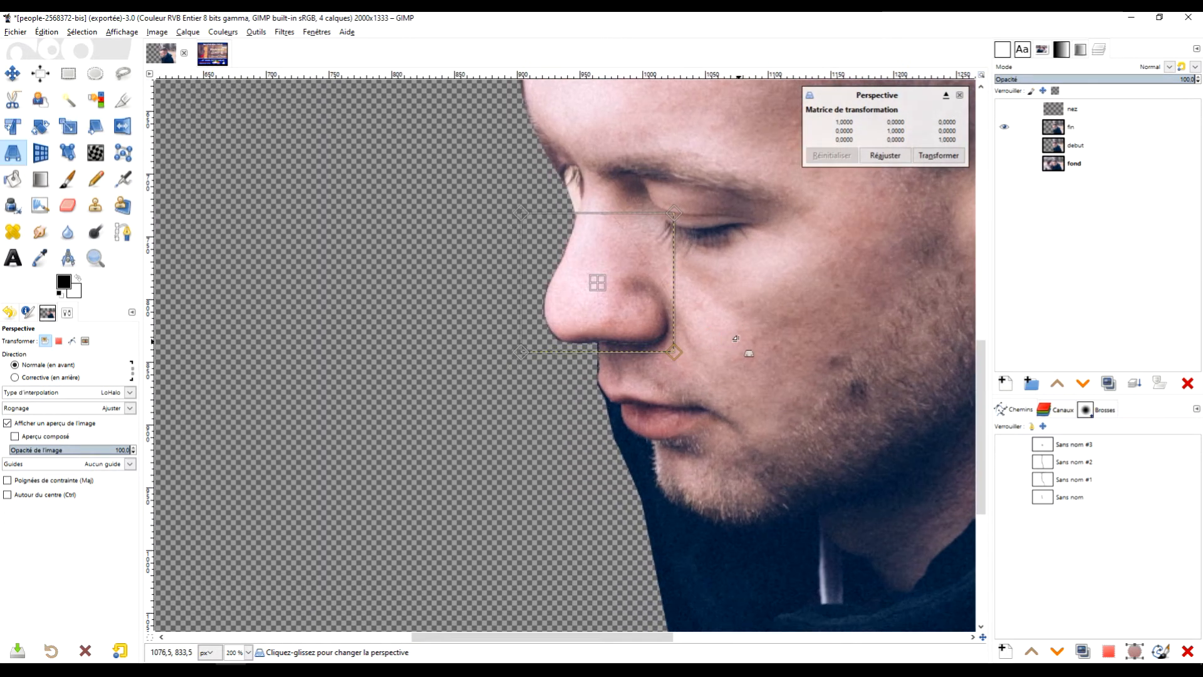
left_click_drag(520, 353, 386, 447)
Step: Adjust the other corners of the nose's perspective frame to fit the lengthened nose to the face
scroll(659, 405, "down", 1)
left_click_drag(702, 315, 620, 390)
left_click_drag(593, 343, 576, 338)
left_click_drag(588, 442, 594, 445)
scroll(593, 445, "down", 2)
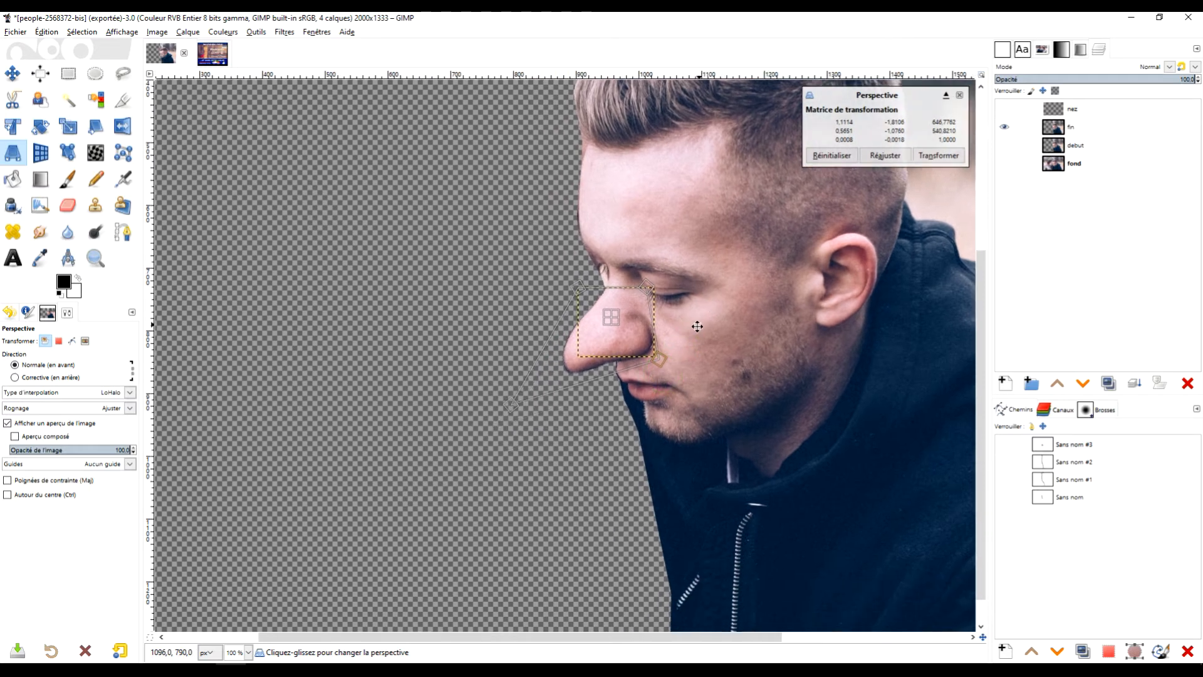
scroll(584, 356, "up", 1)
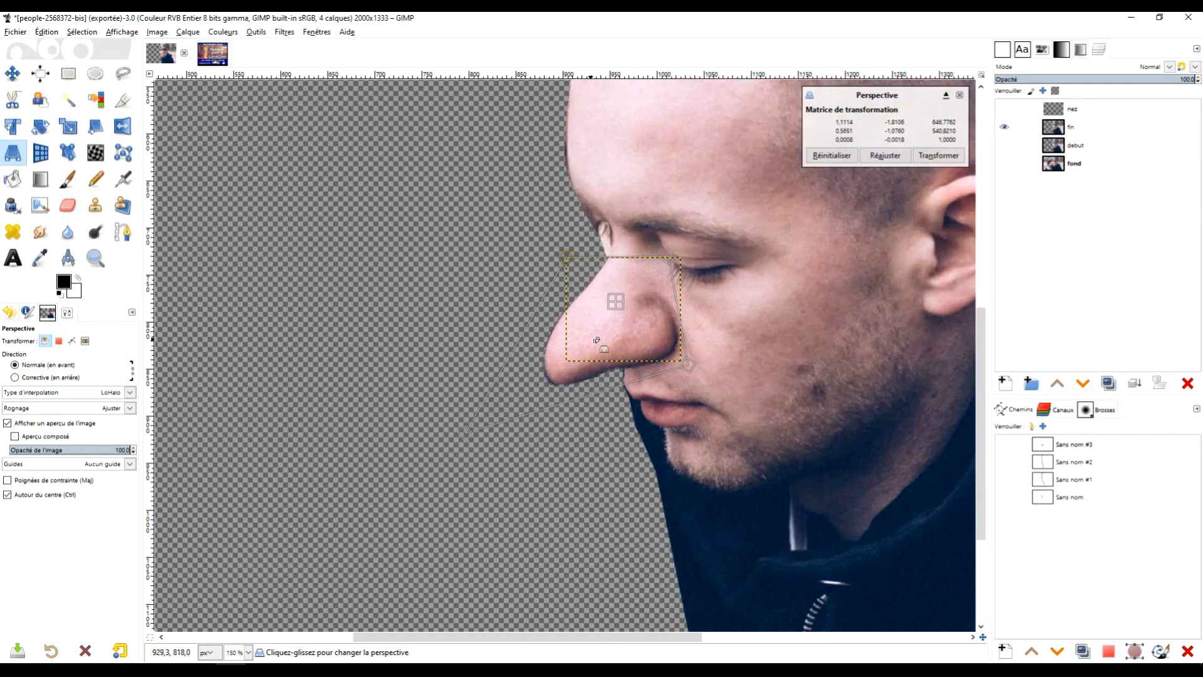
Step: Fine-tune the corners of the nose's perspective frame to lengthen the nose outward and downward, and apply the transformation
mouse_move(464, 432)
left_mouse_down()
mouse_move(487, 425)
mouse_move(458, 446)
mouse_move(475, 439)
left_mouse_up()
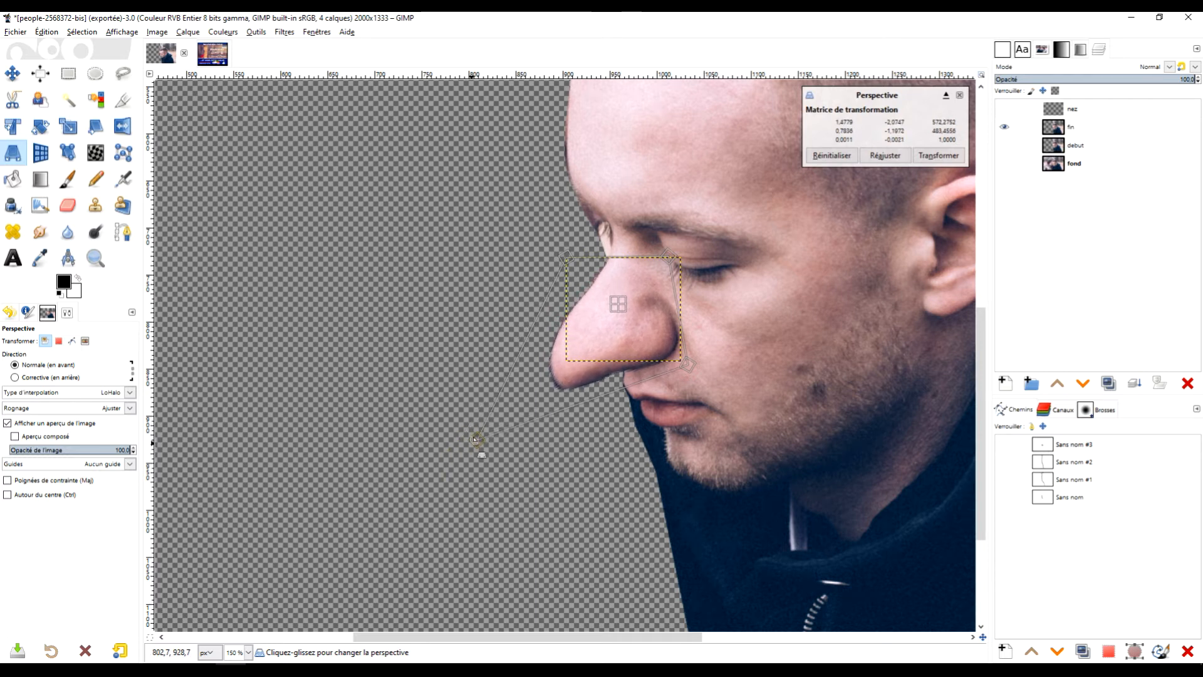
left_click_drag(682, 367, 687, 365)
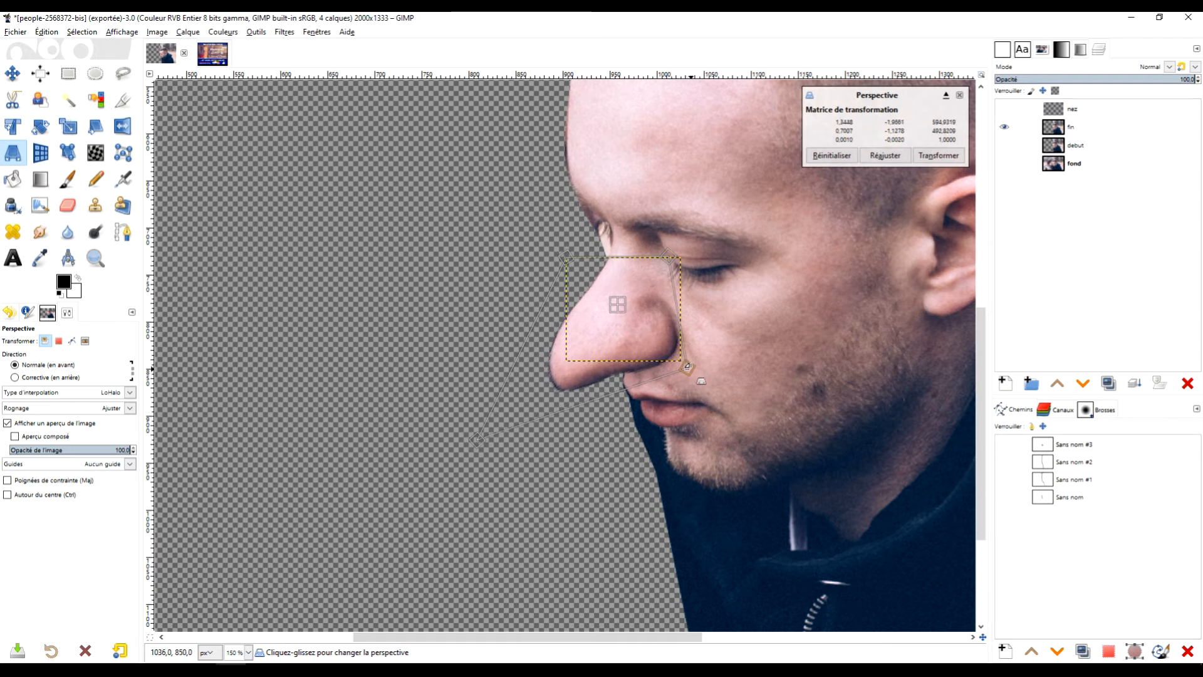
scroll(687, 366, "up", 3, "ctrl")
left_click_drag(691, 209, 686, 205)
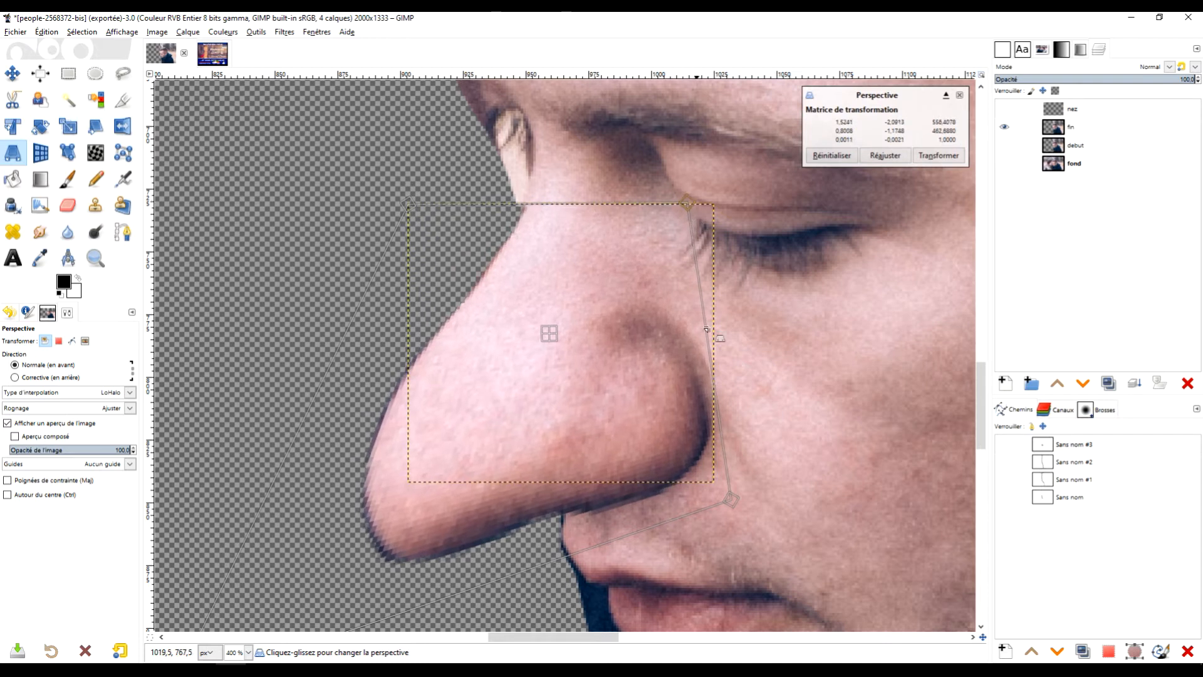
scroll(706, 329, "down", 1, "ctrl")
scroll(368, 537, "down", 2, "ctrl")
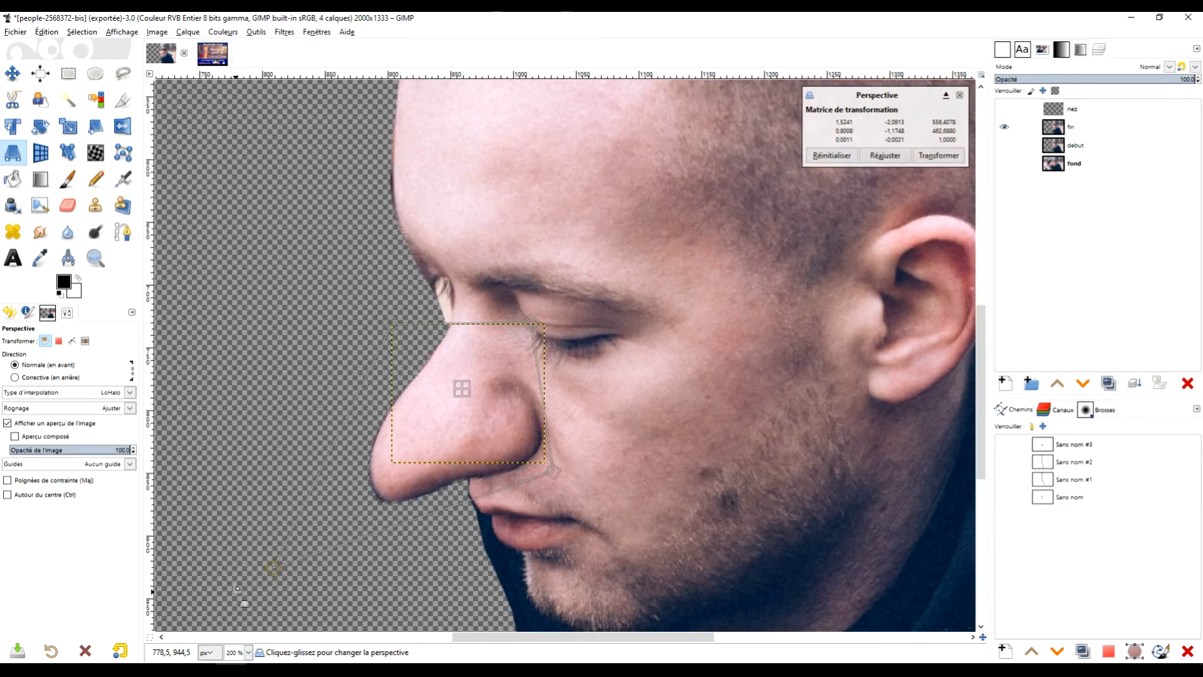
left_click_drag(274, 568, 241, 588)
left_click_drag(393, 324, 390, 320)
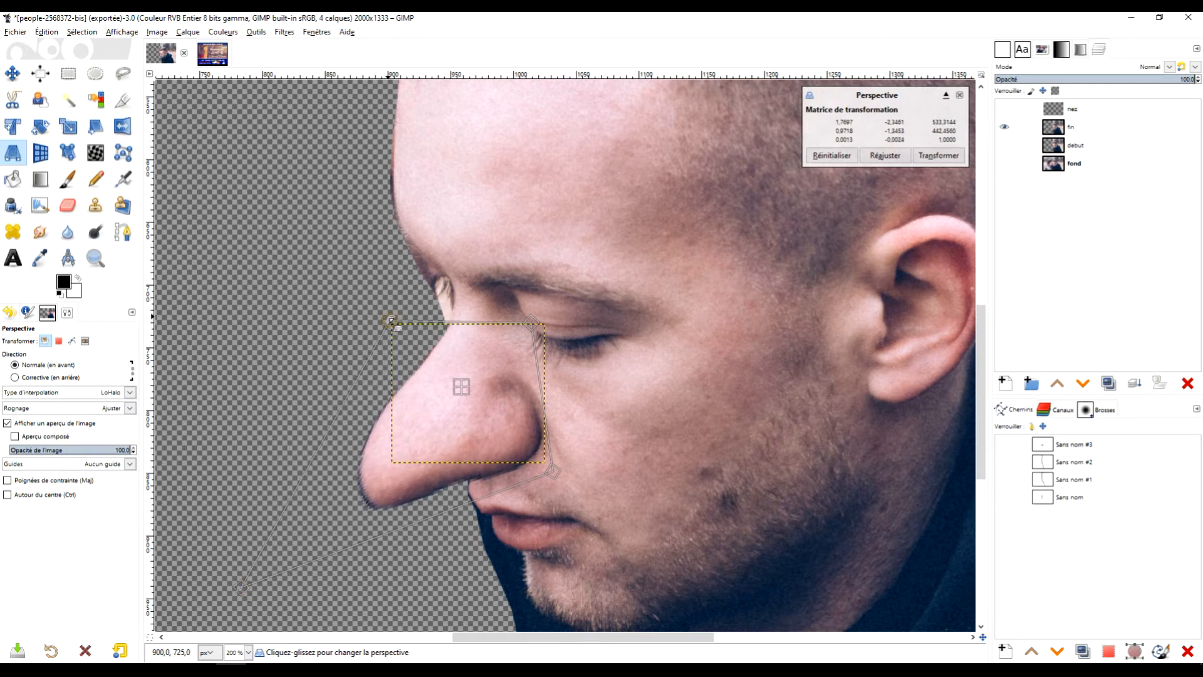
scroll(629, 412, "down", 2, "ctrl")
left_click(938, 156)
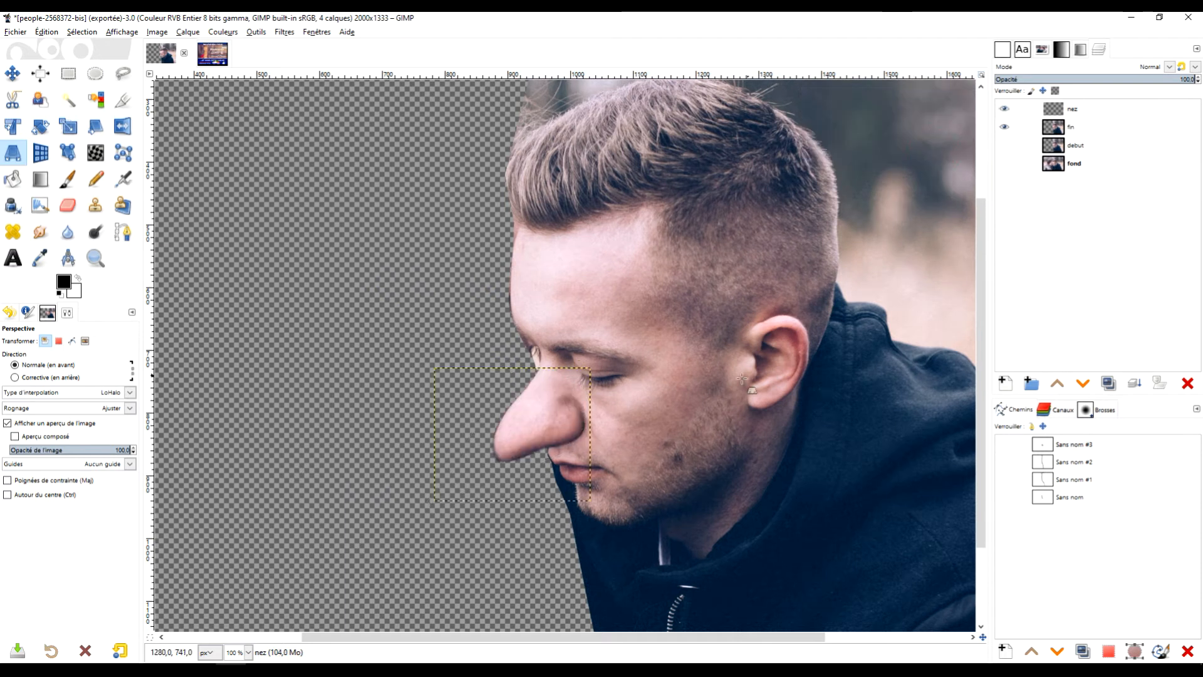
Step: Merge the nez layer down into the fin layer
left_click(1059, 111)
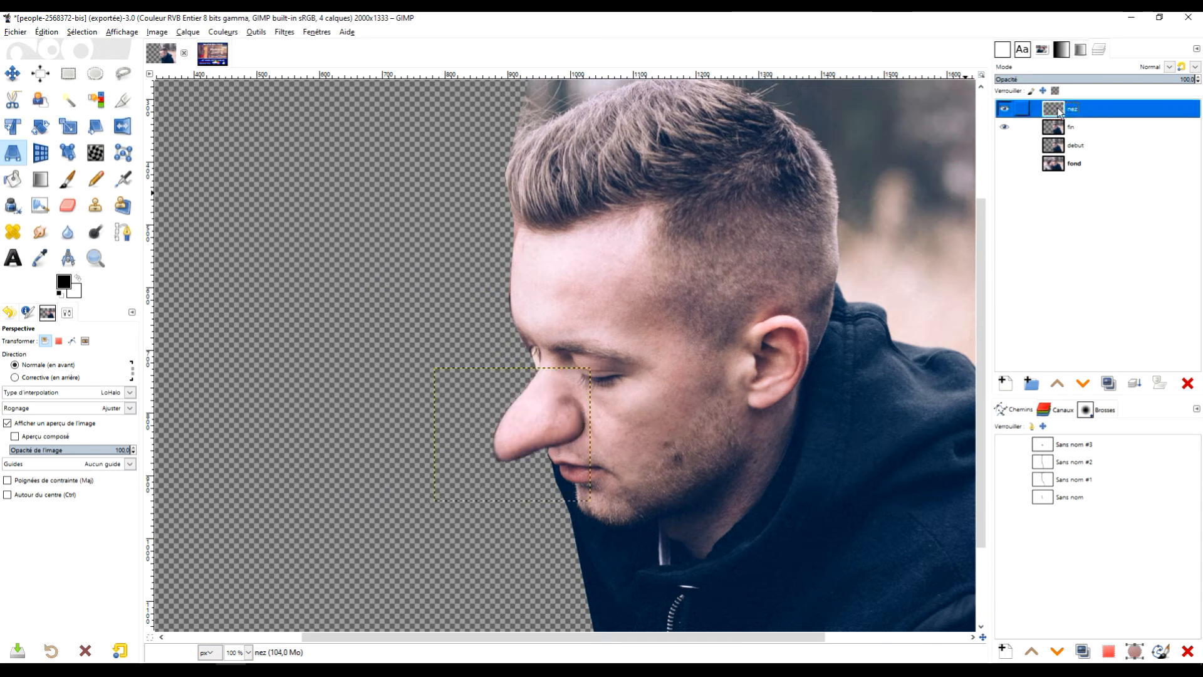
right_click(1059, 112)
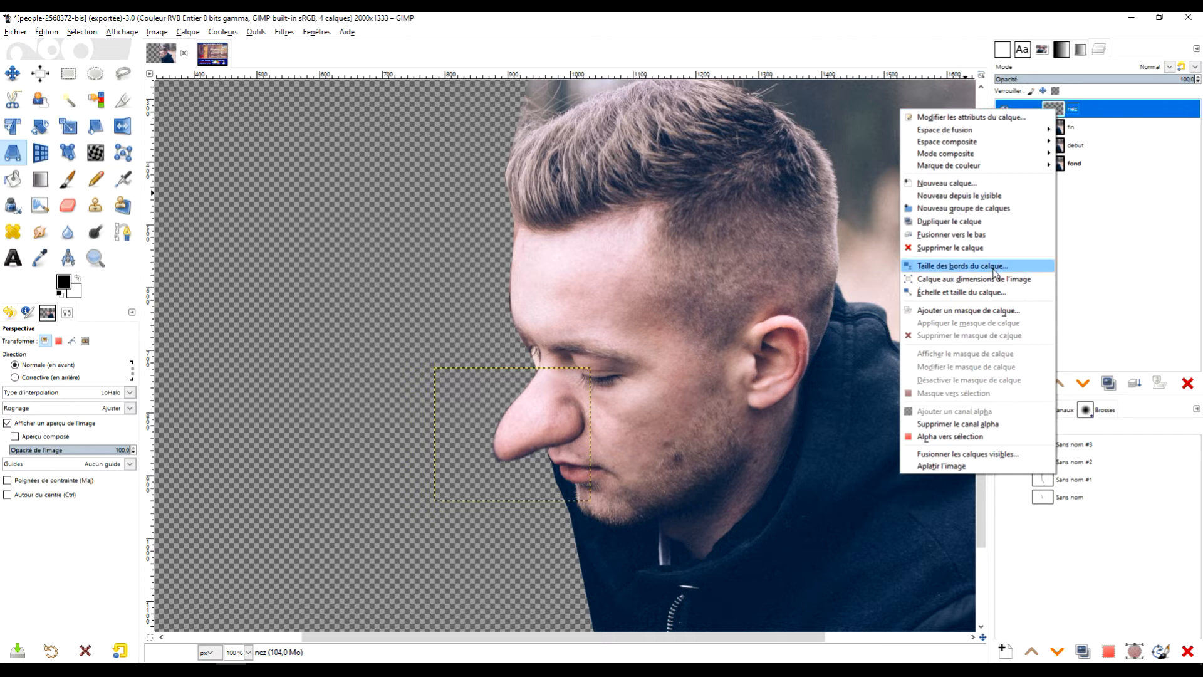
left_click(997, 245)
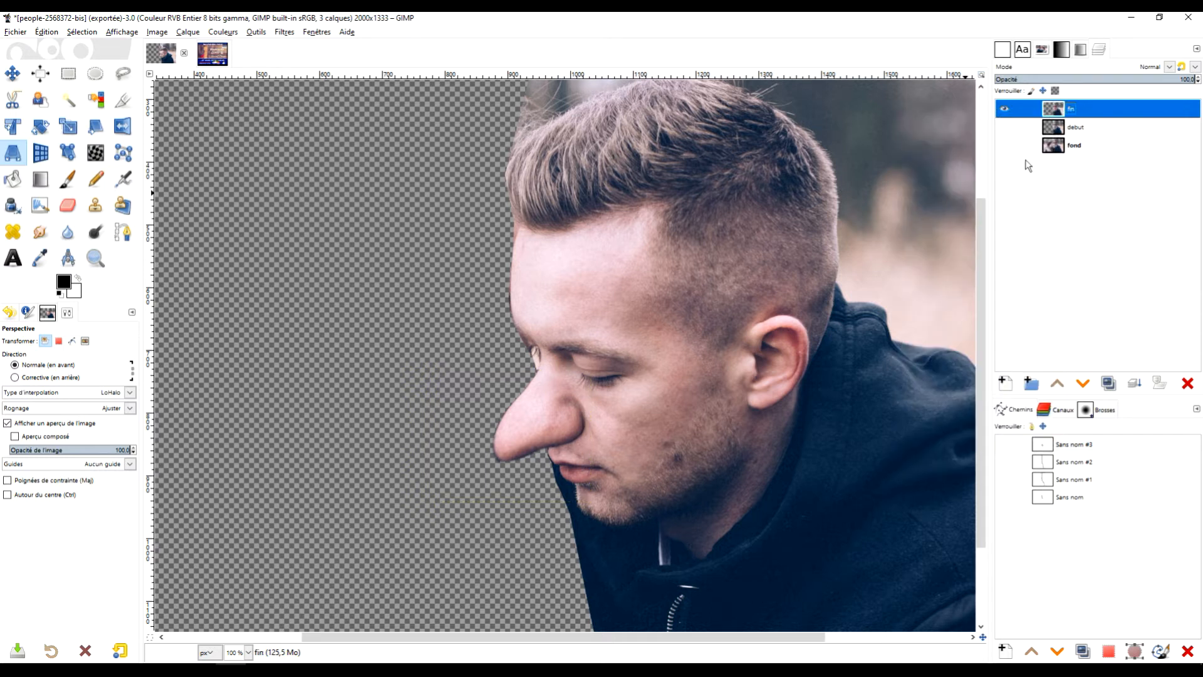
Step: Make the debut layer visible and toggle the fin layer to compare the original and lengthened noses, leaving both layers shown
left_click(1003, 110)
left_click(1003, 111)
left_click(1004, 111)
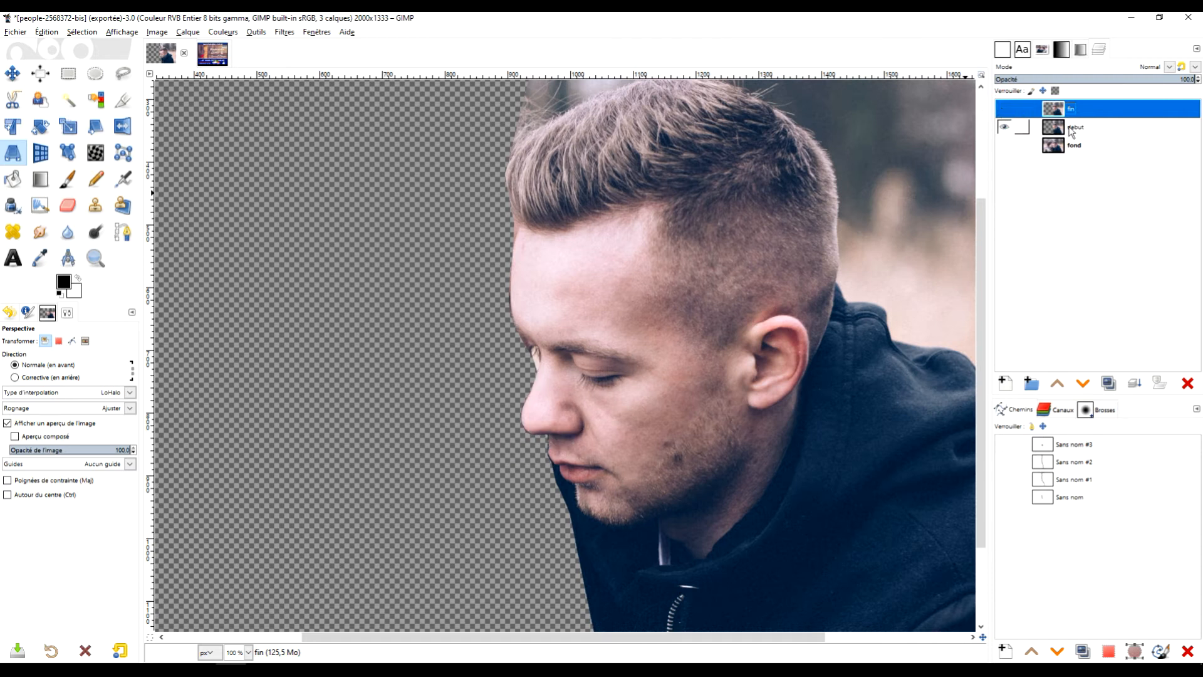
left_click(1004, 113)
left_click(1002, 114)
left_click(1003, 113)
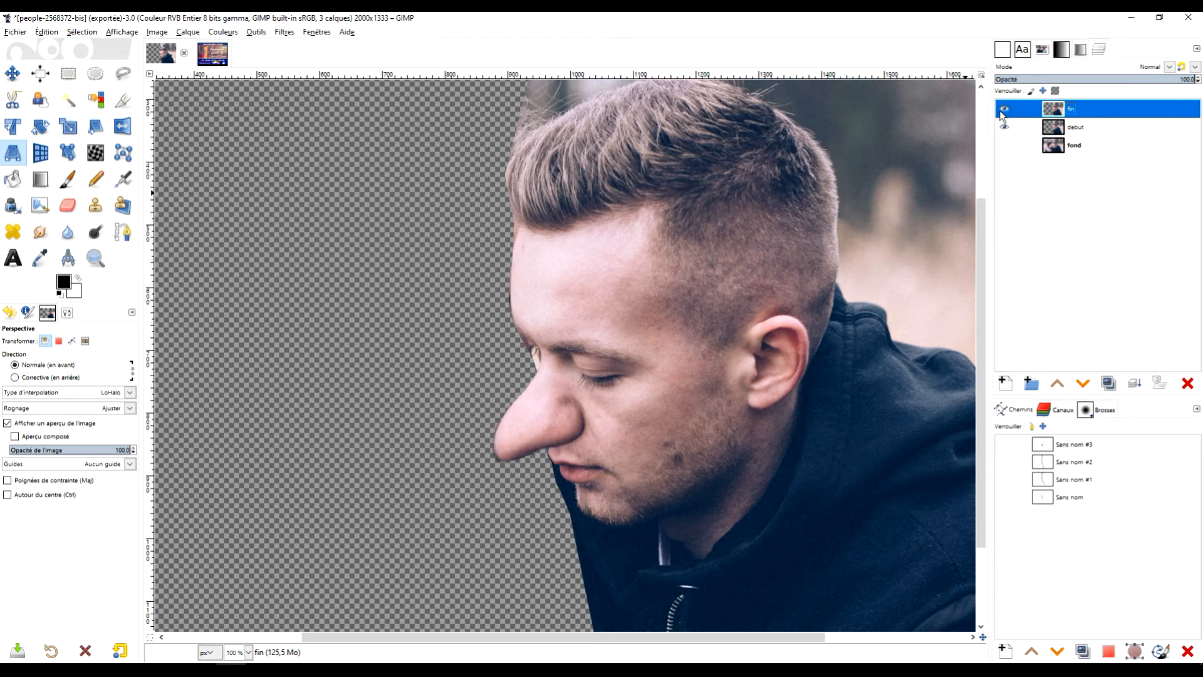
scroll(799, 270, "down", 2)
scroll(843, 290, "up", 3)
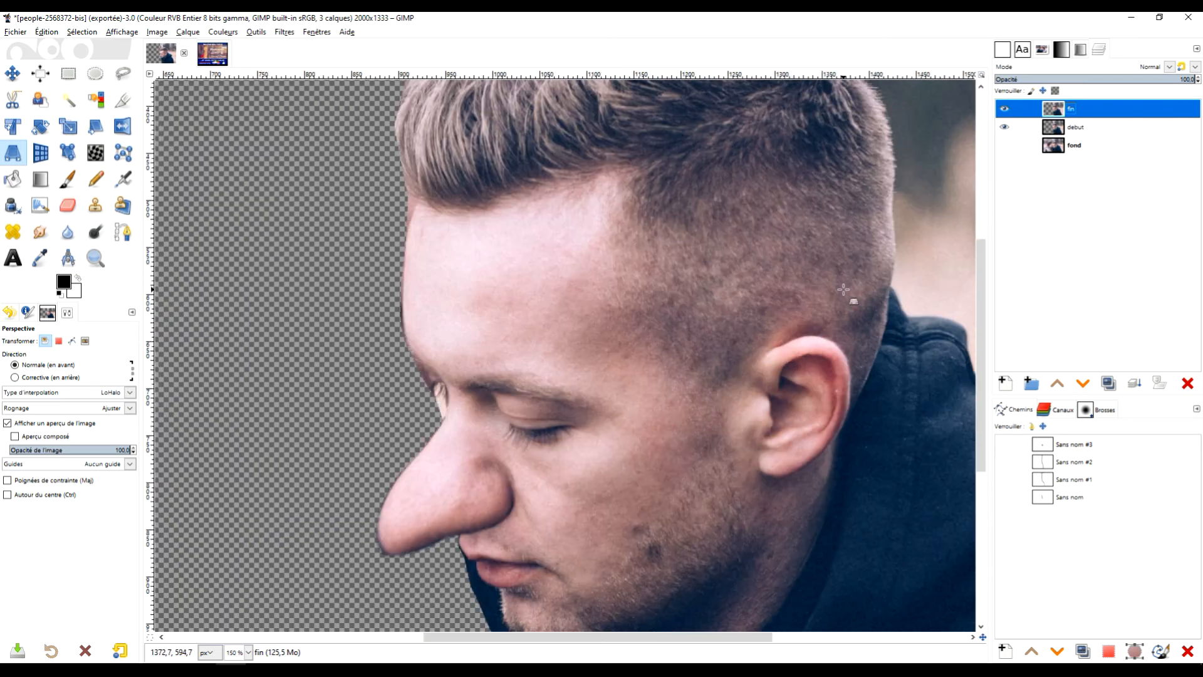
scroll(844, 290, "down", 3)
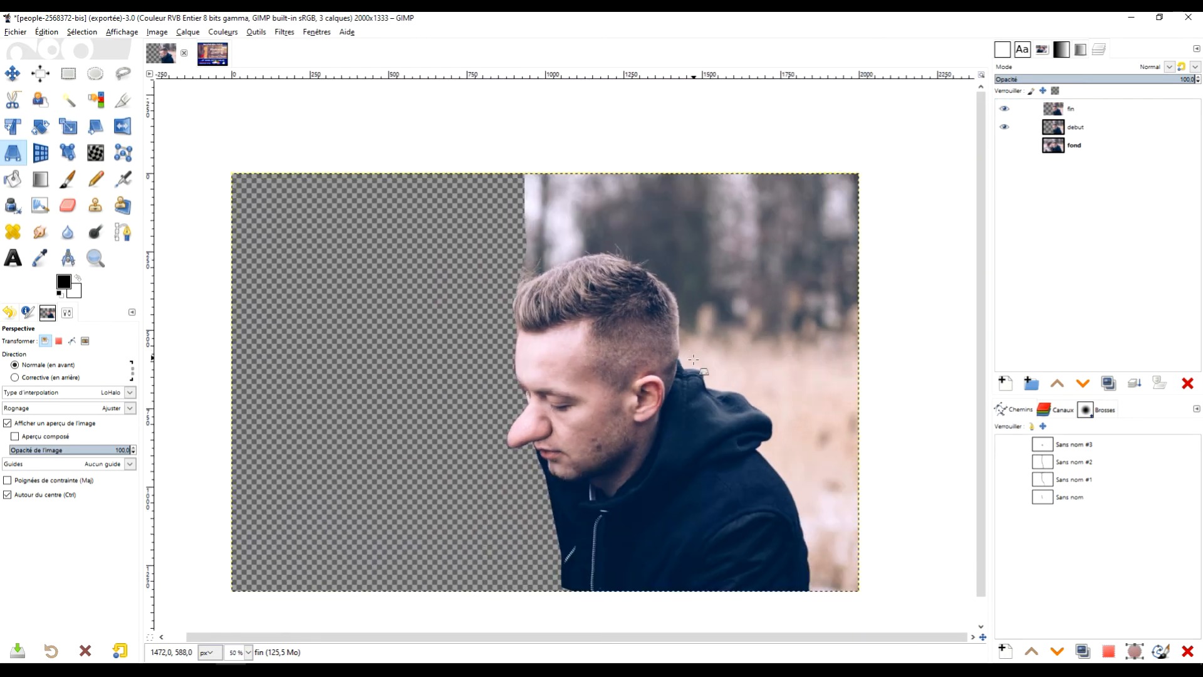
scroll(461, 362, "up", 1)
Step: Find the Morph [Interactive] filter in G'MIC-Qt by searching for "morph" and run it on all visible layers with output to new layers
left_click(284, 32)
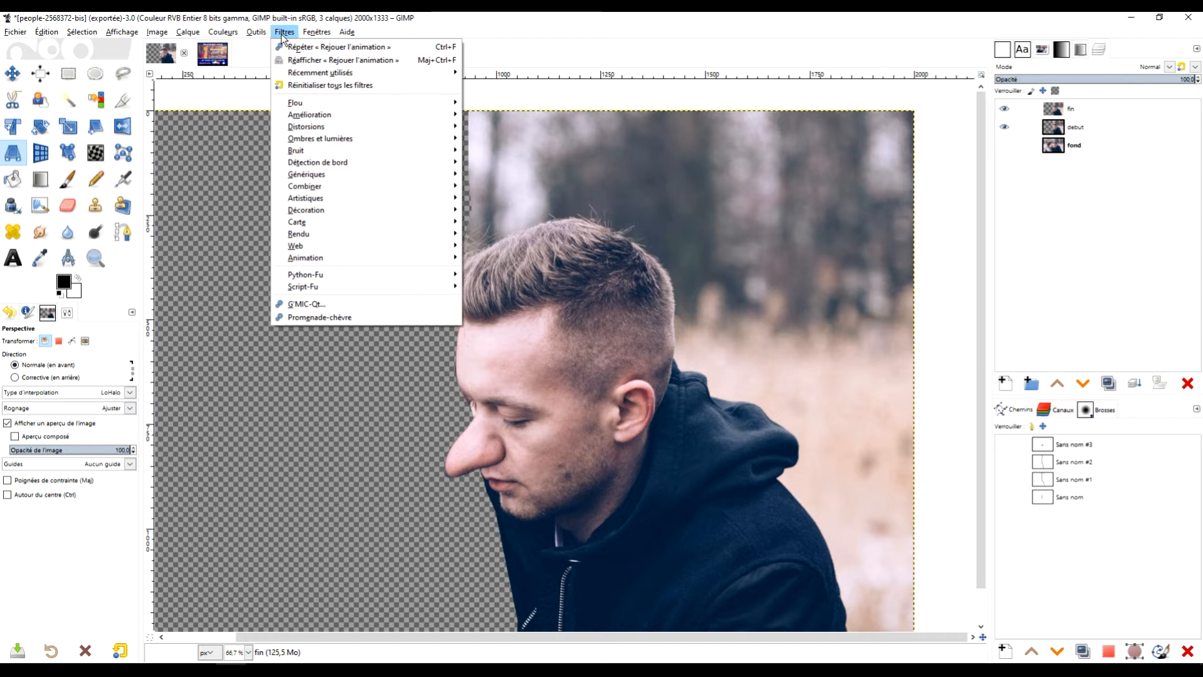
left_click(351, 304)
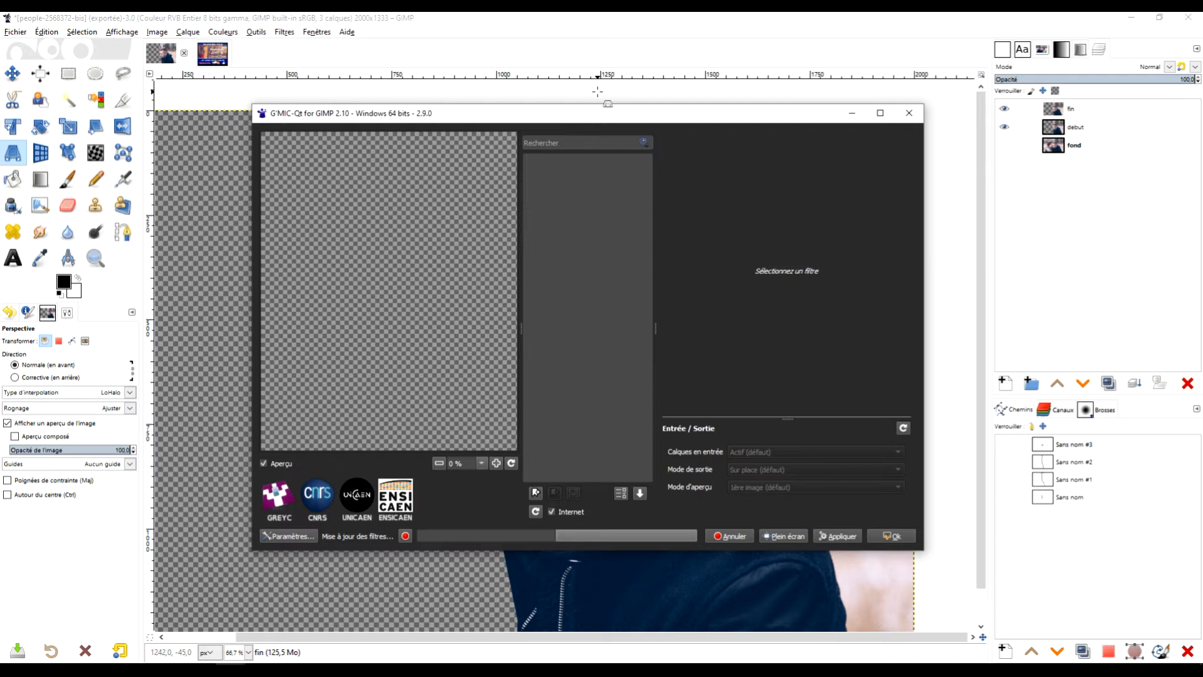
type("morp")
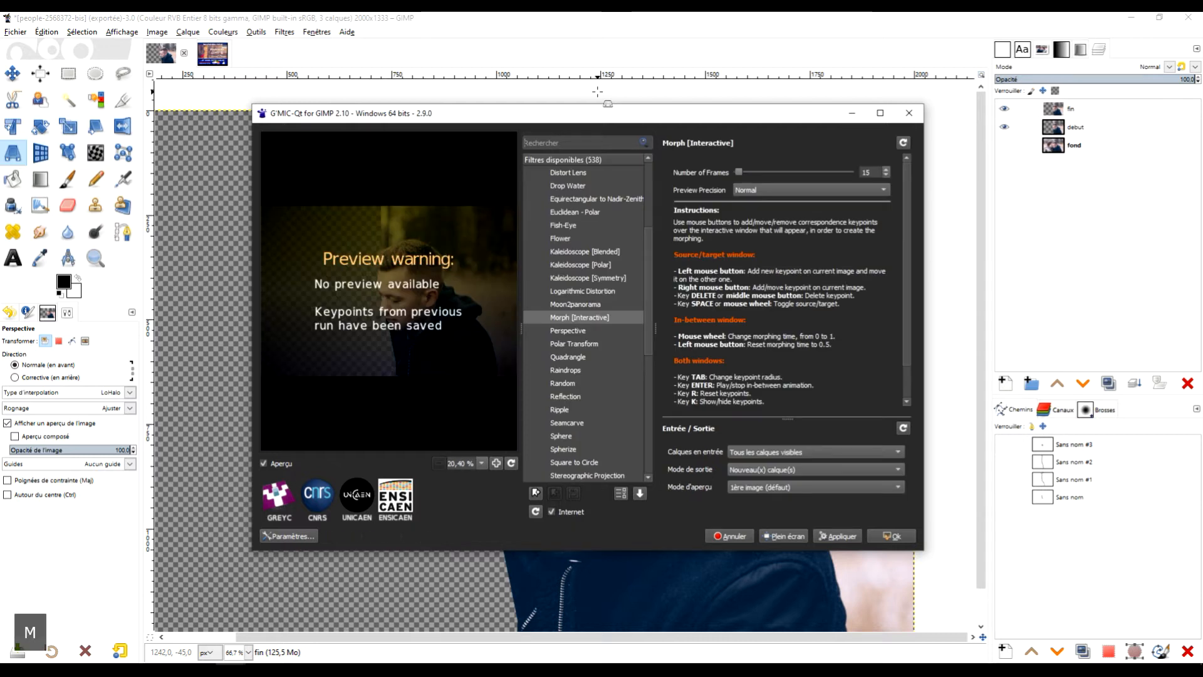
type("h")
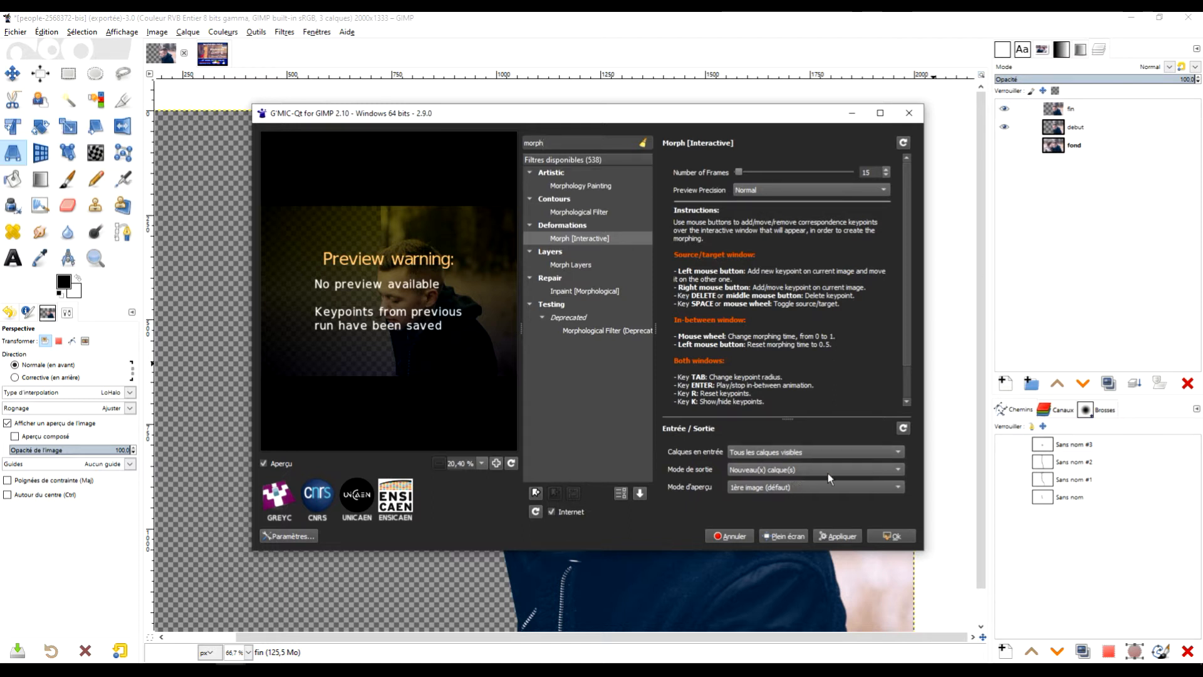
left_click(894, 538)
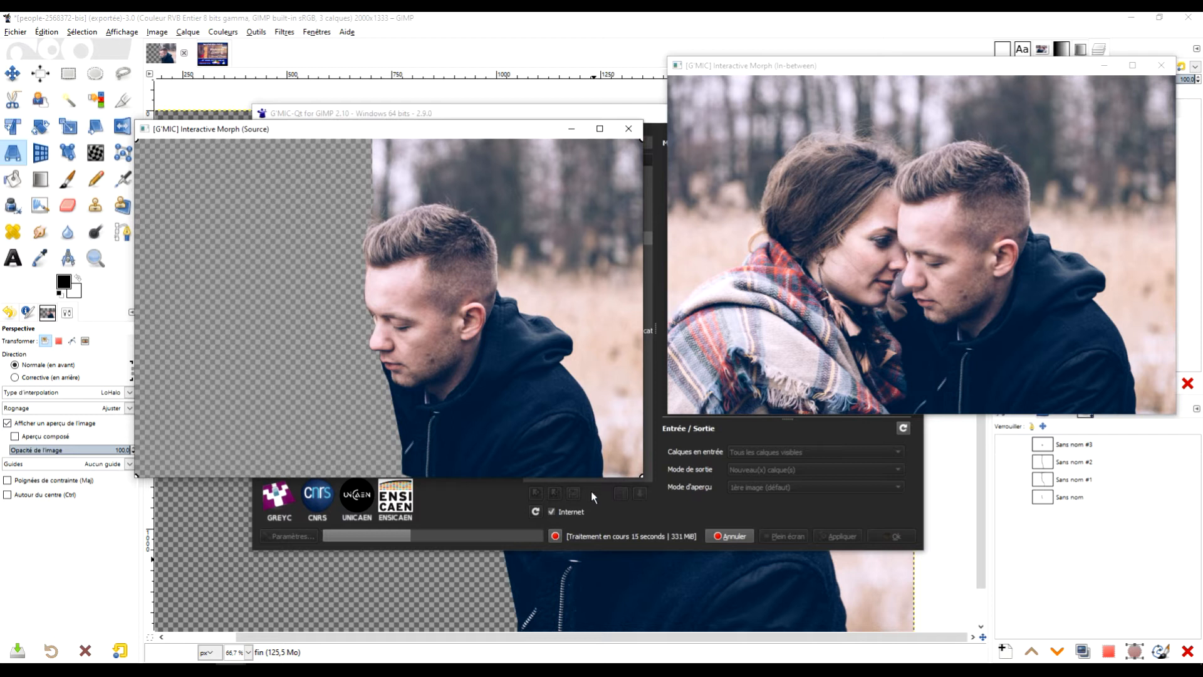
Step: Arrange the Interactive Morph source and in-between windows side by side
left_click_drag(383, 129, 310, 92)
left_click(784, 65)
left_click_drag(784, 65, 696, 101)
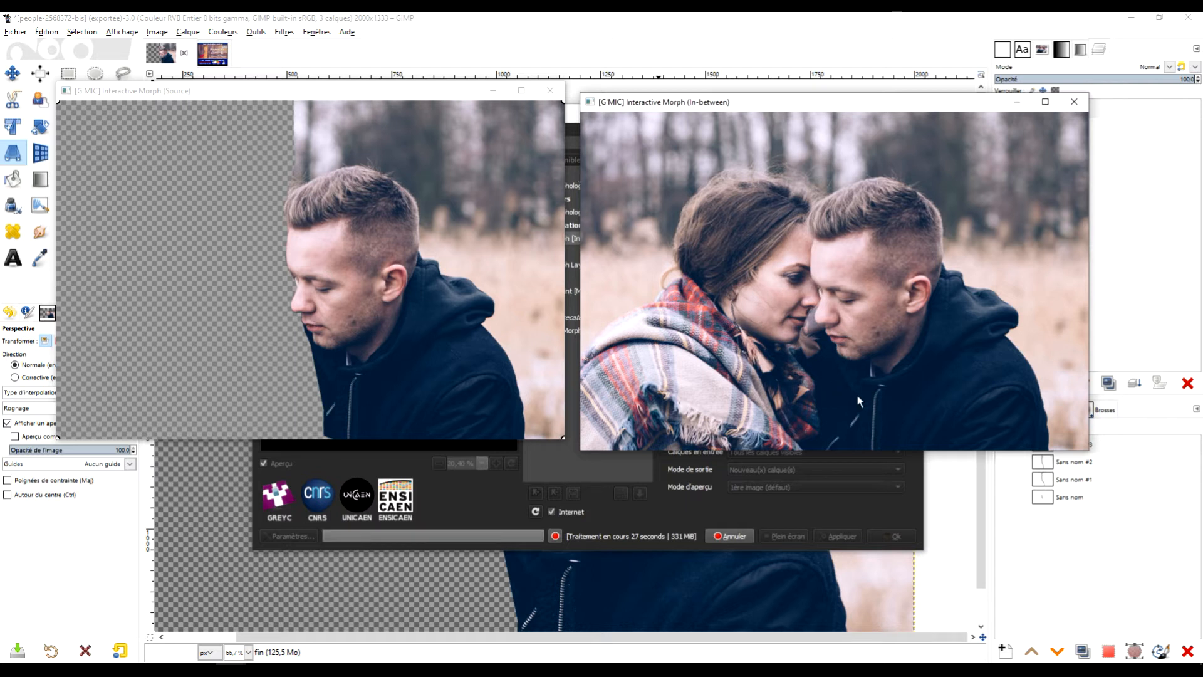
Step: Place morph keypoints on the nose tip and just above it, matching their target positions to the lengthened nose
left_click(295, 307)
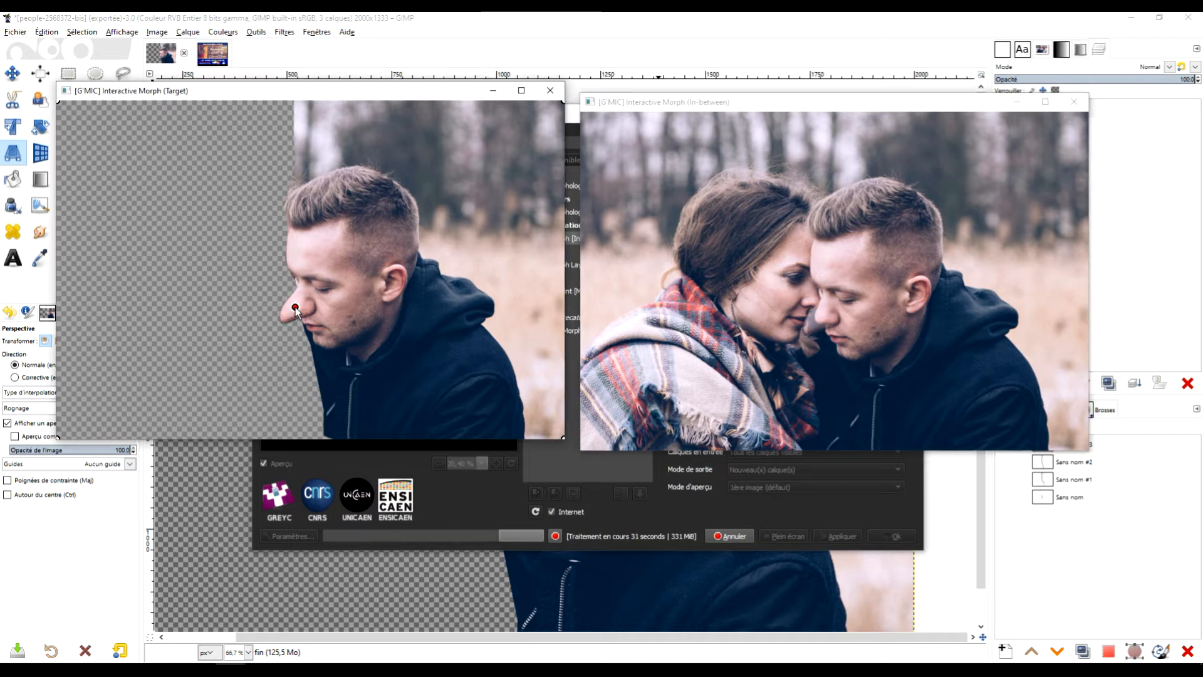
left_click_drag(295, 307, 287, 317)
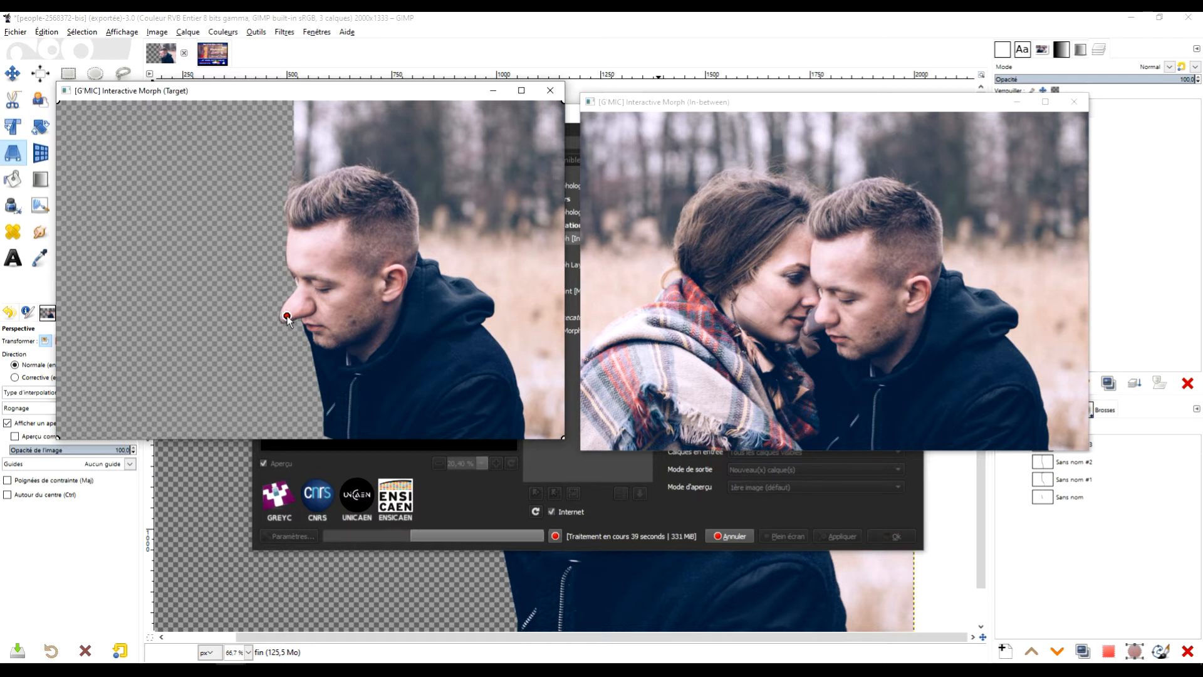
mouse_move(287, 316)
left_mouse_down()
mouse_move(296, 299)
mouse_move(289, 306)
left_mouse_up()
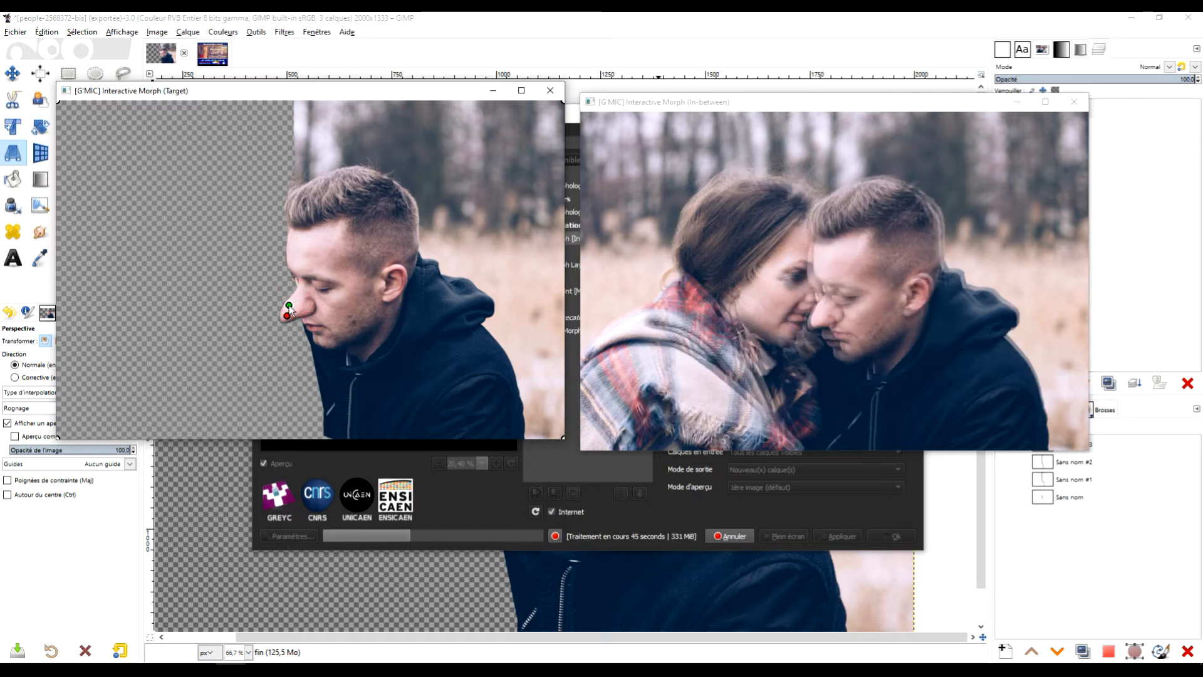
key("space")
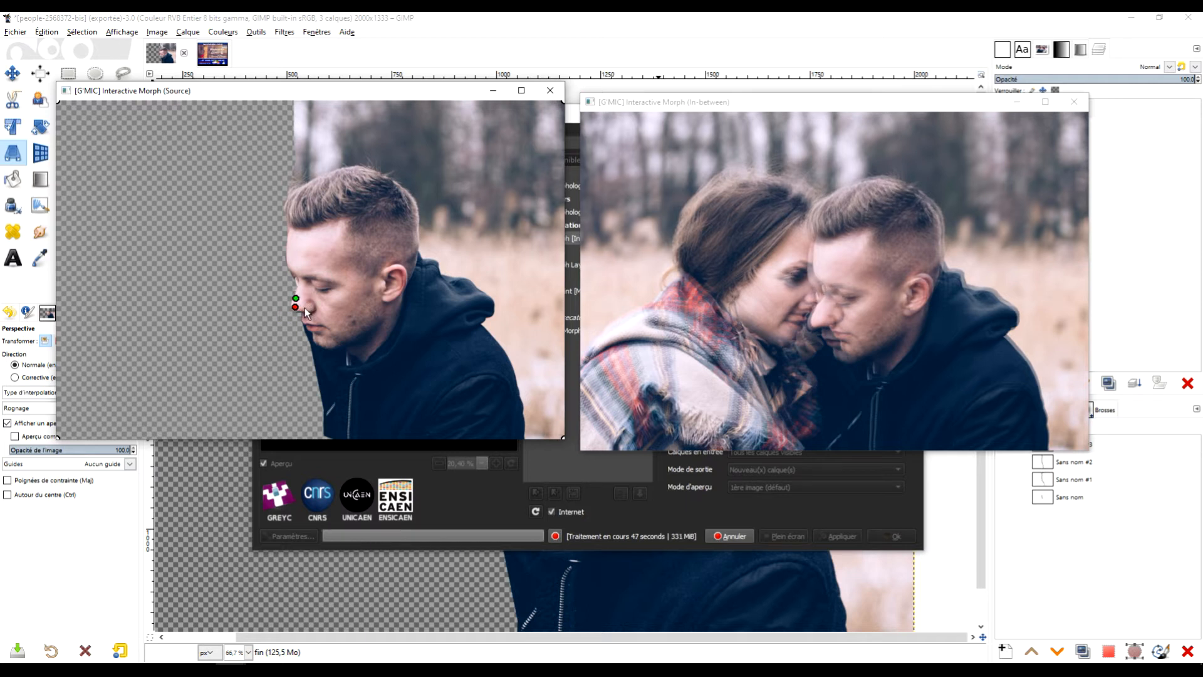
Step: Add matching source and target keypoints on the underside, base, side and bridge of the nose
left_click(304, 307)
key("space")
left_click_drag(305, 309, 302, 309)
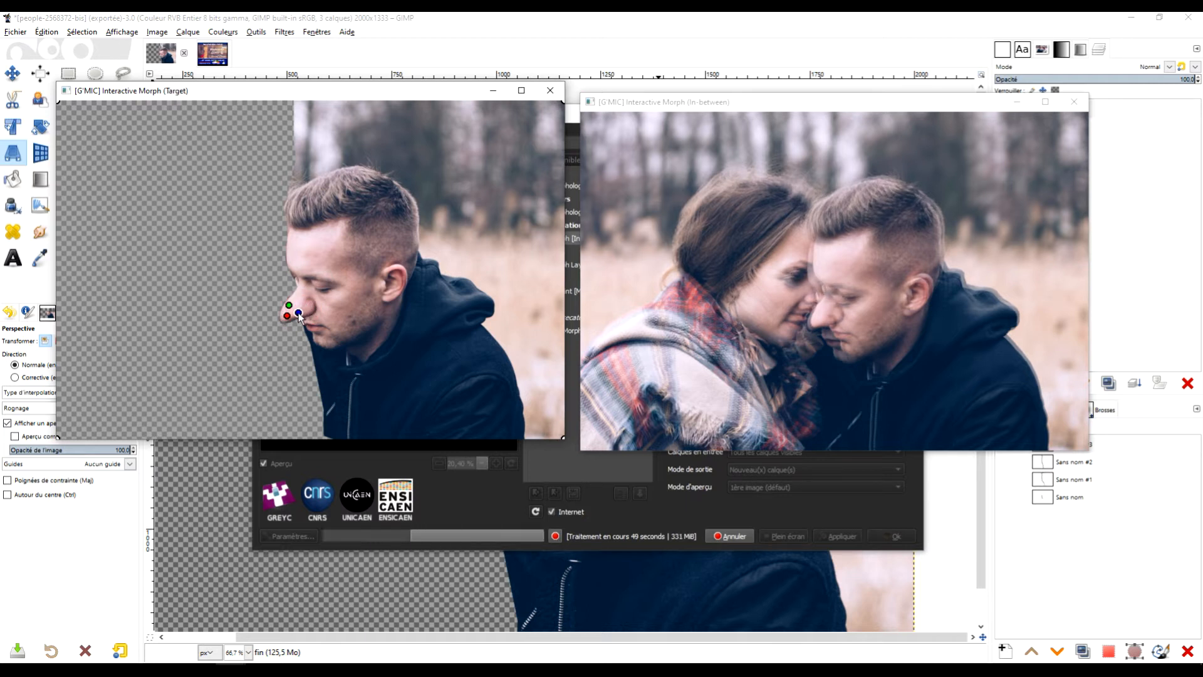
key("space")
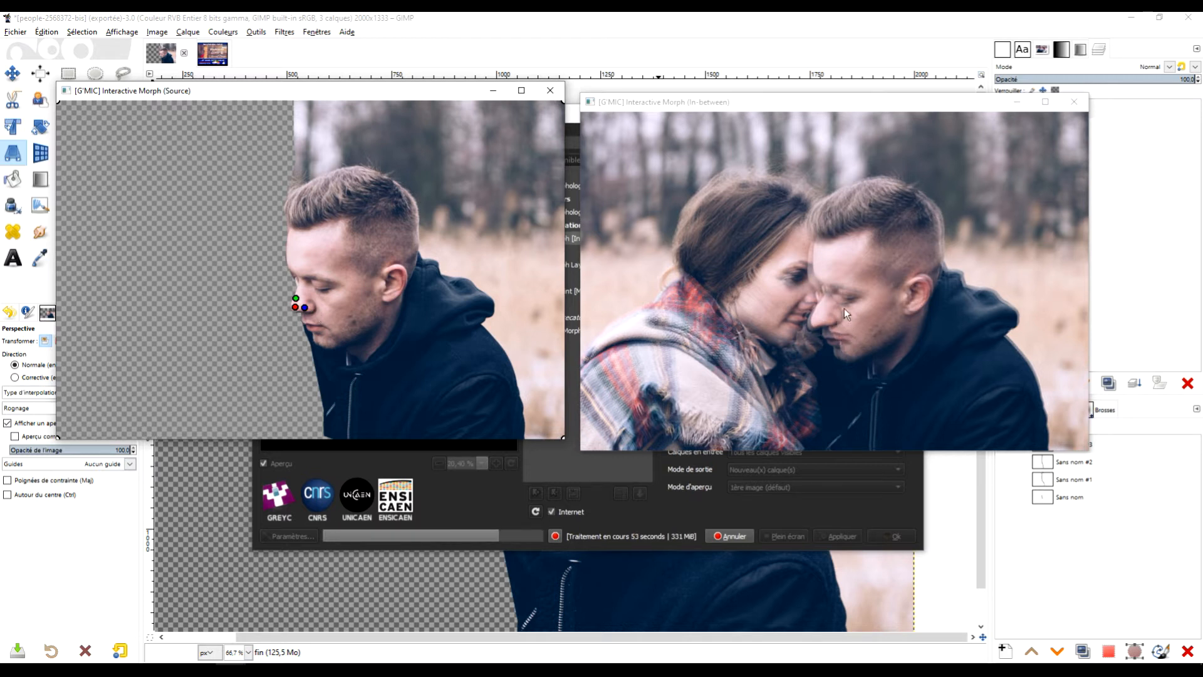
left_click(314, 309)
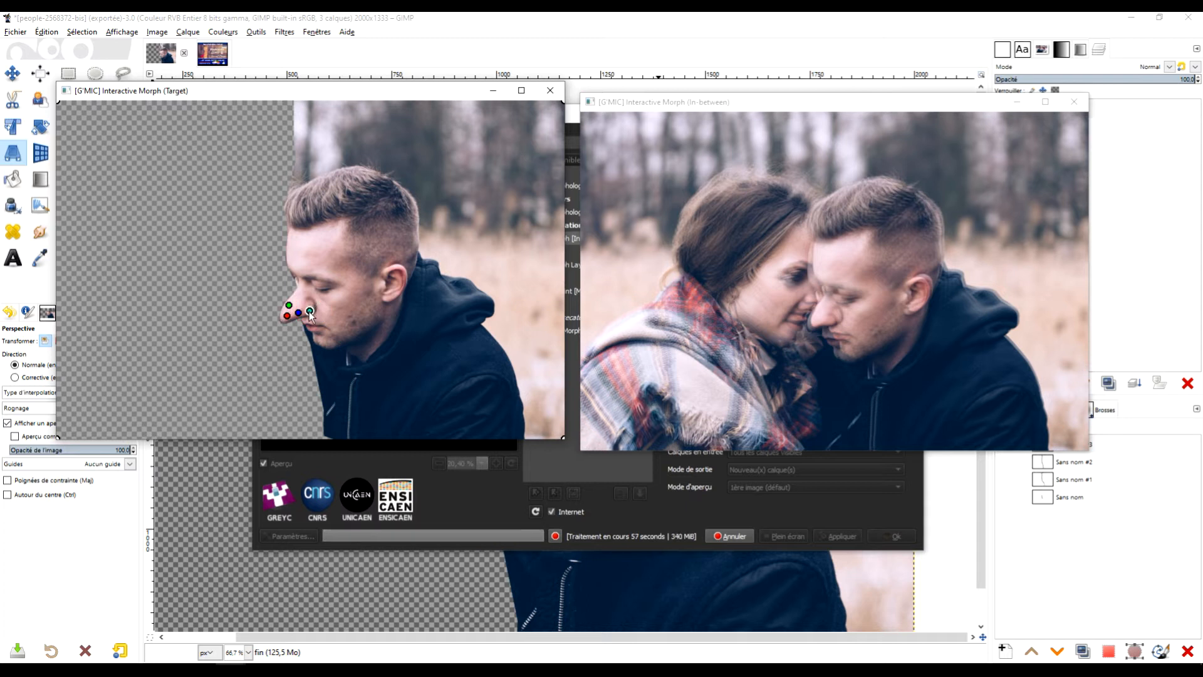
left_click_drag(309, 311, 300, 308)
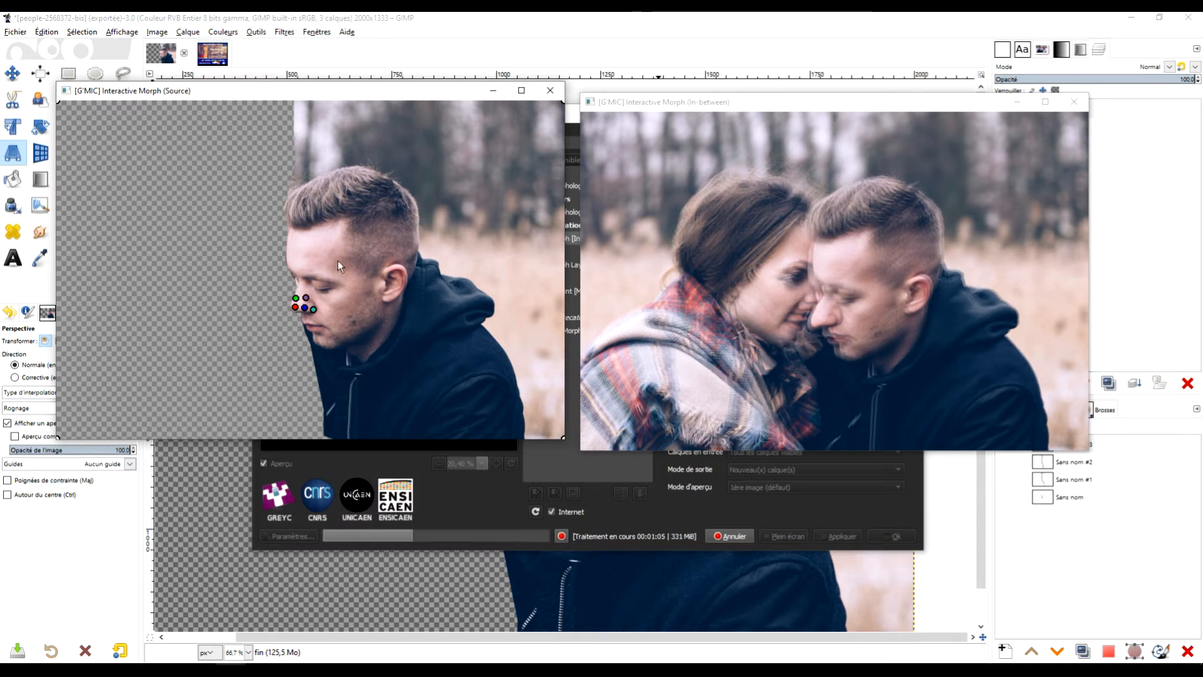
left_click(299, 291)
left_click_drag(300, 291, 296, 299)
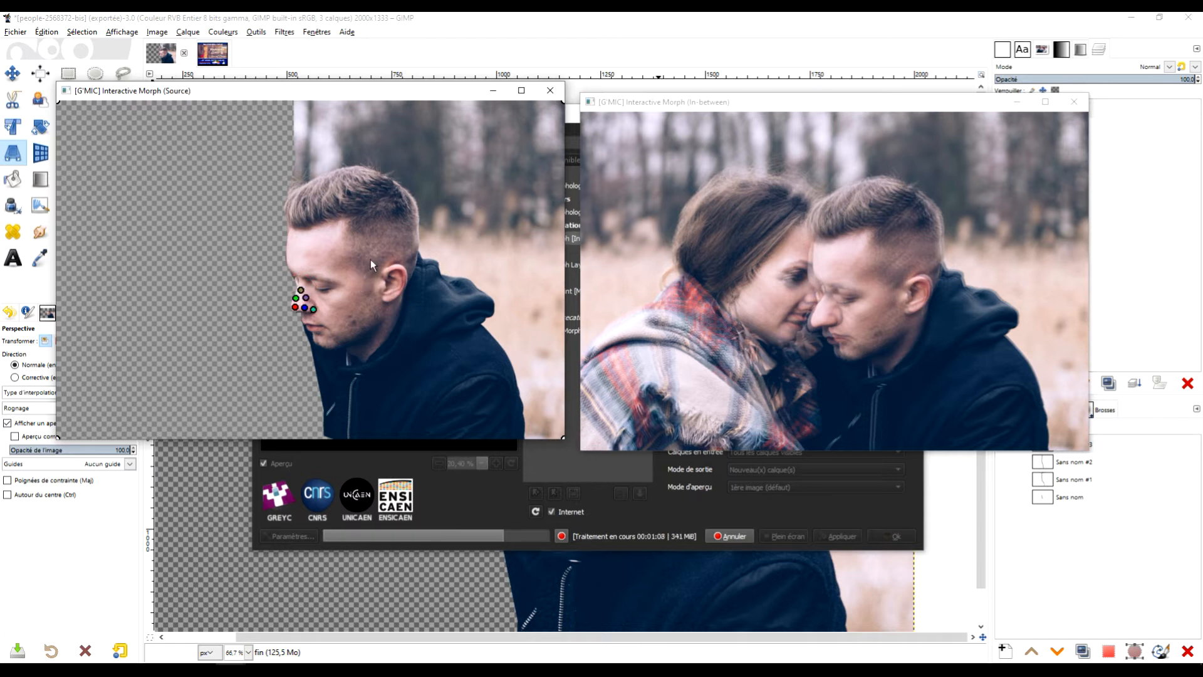
Step: Anchor the surrounding face with keypoints on the forehead, chin, lips, beside the nostril and near the eye, and compare source with target
left_click(290, 262)
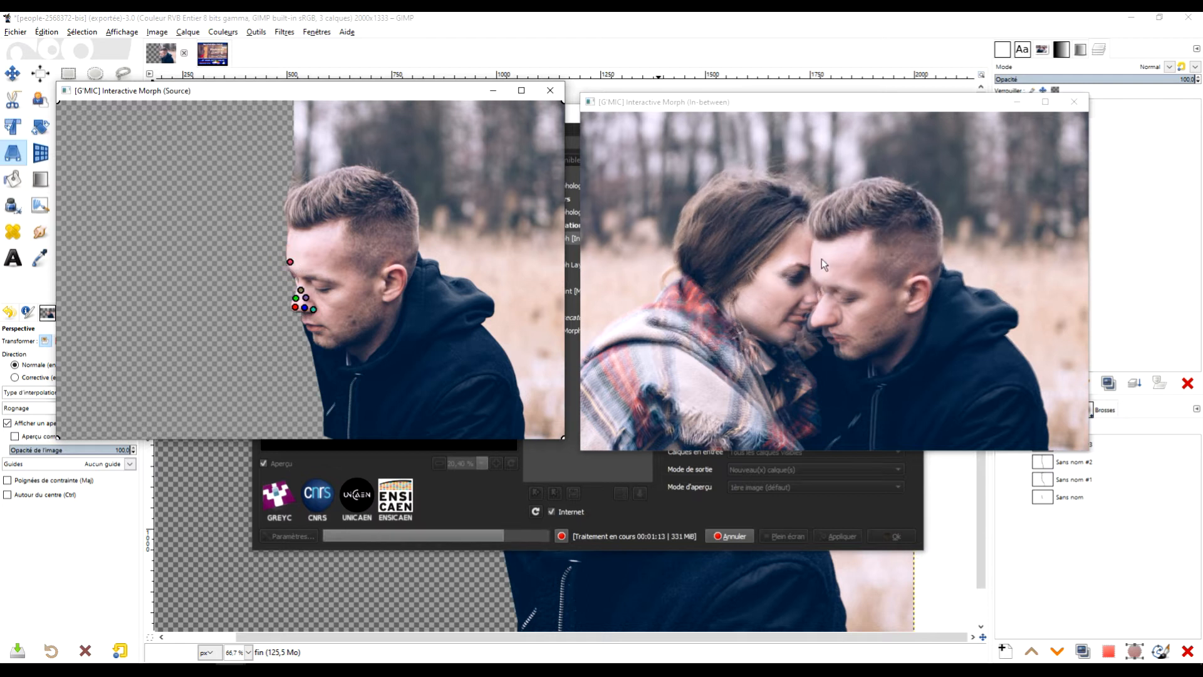
left_click(318, 343)
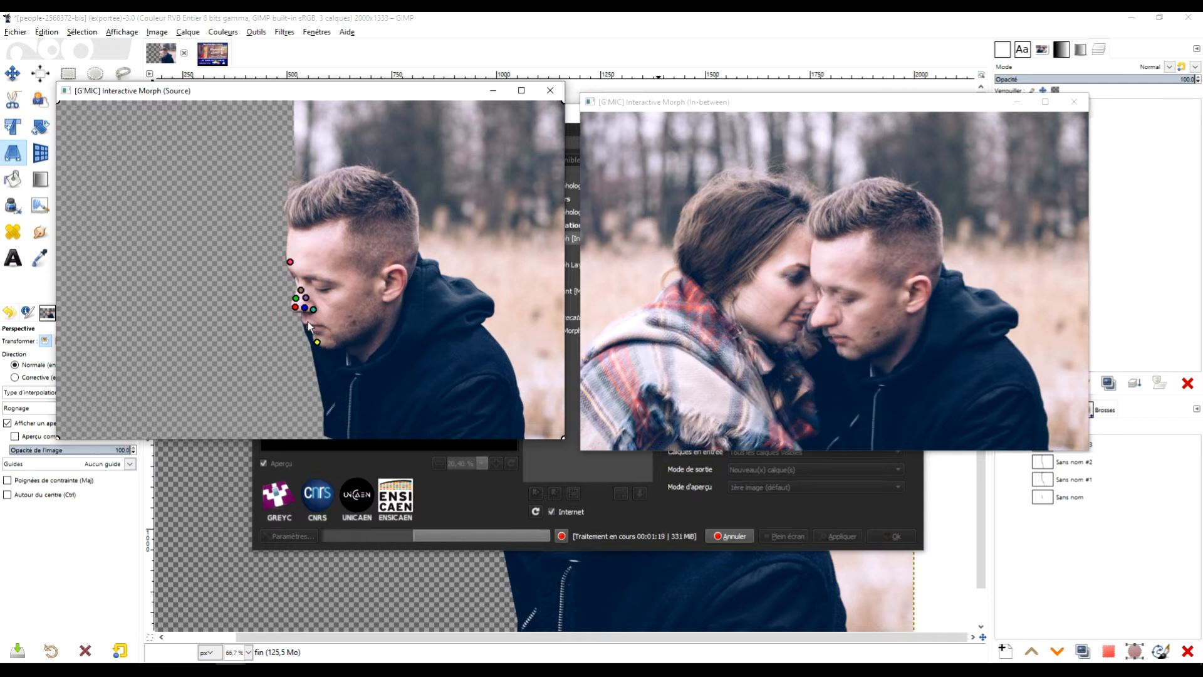
left_click(307, 322)
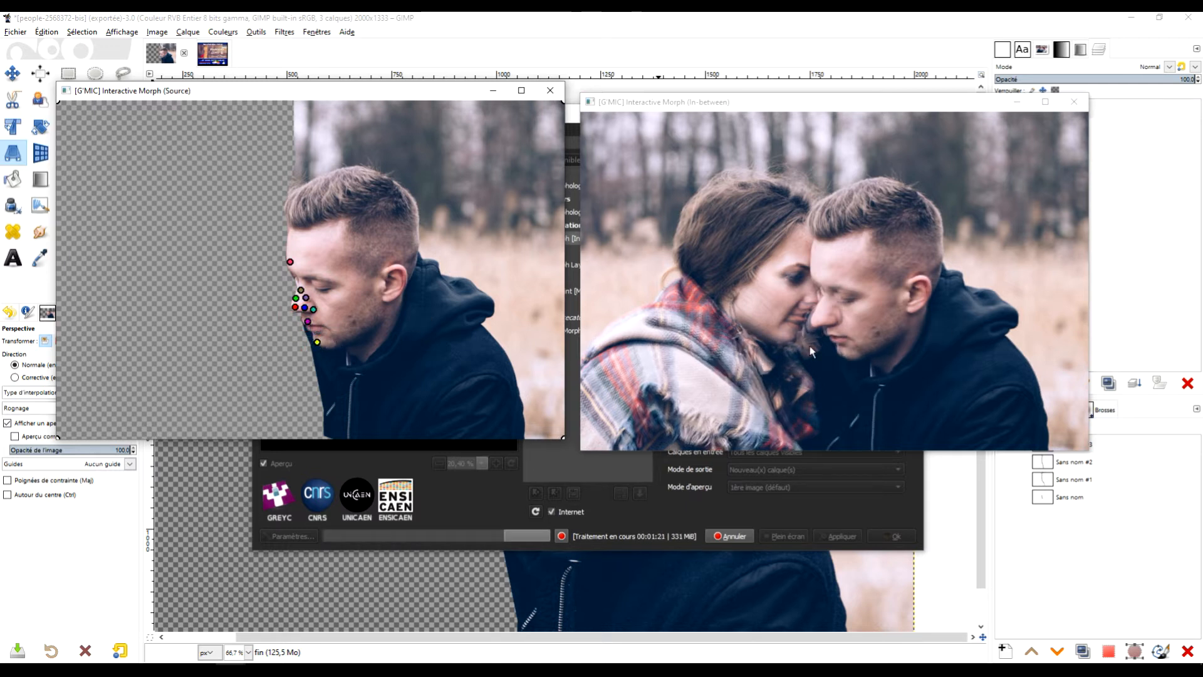
left_click(314, 301)
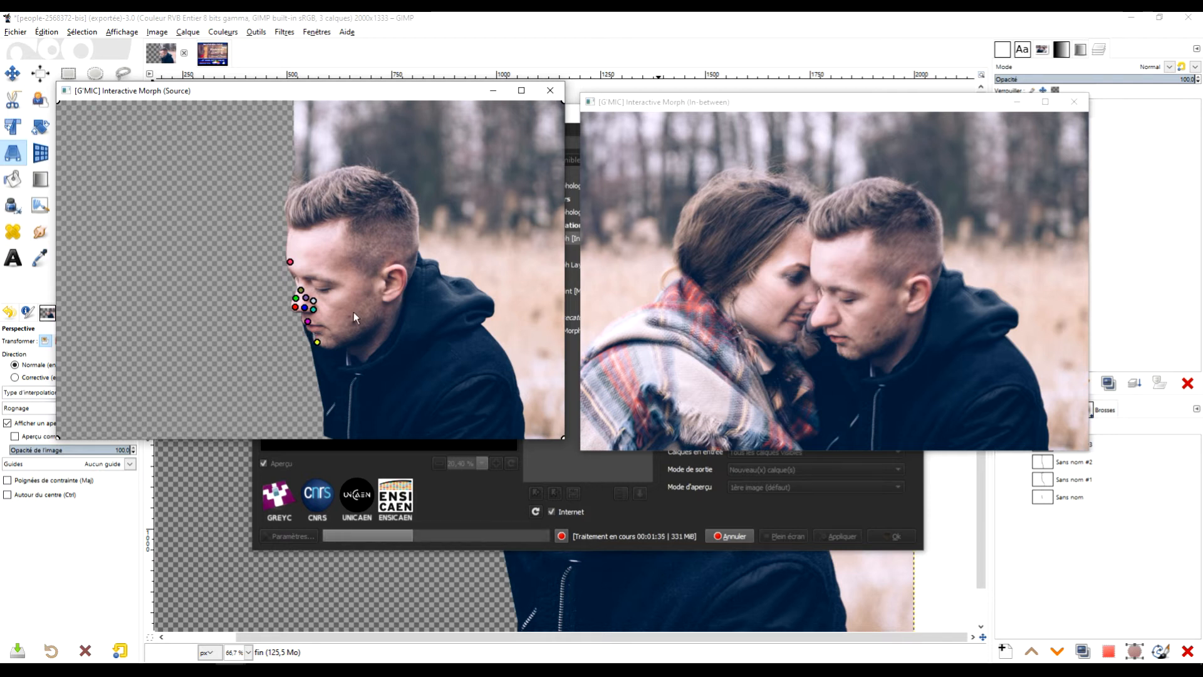
left_click(311, 329)
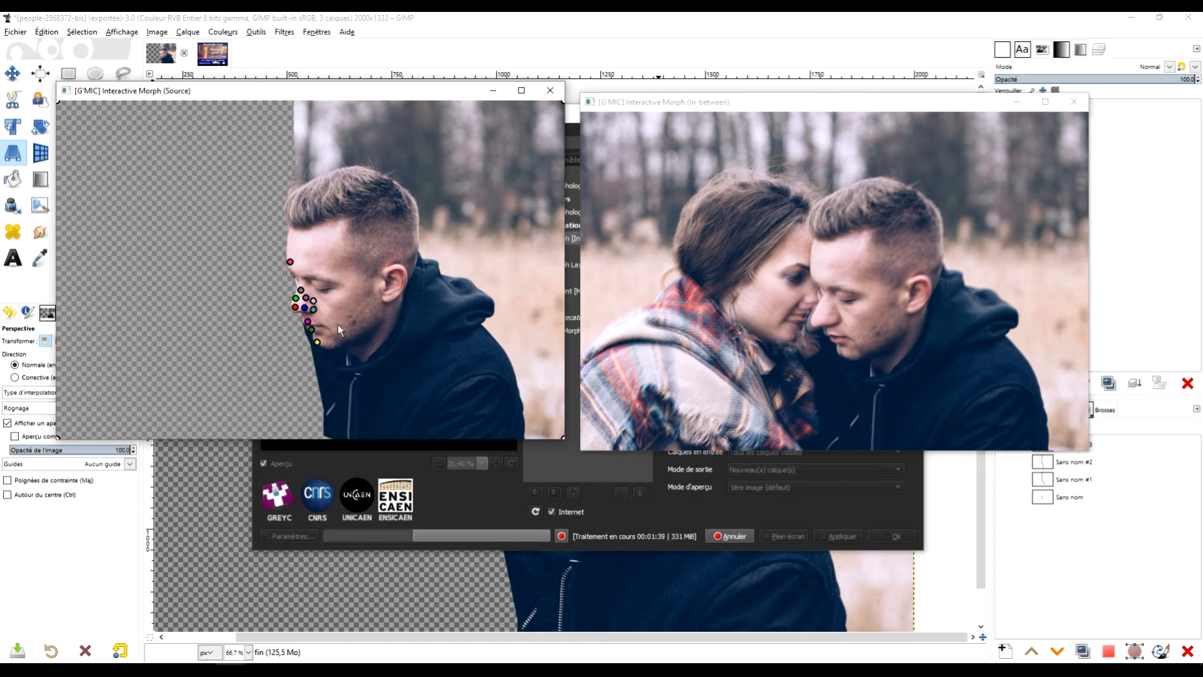
left_click(310, 293)
key("Tab")
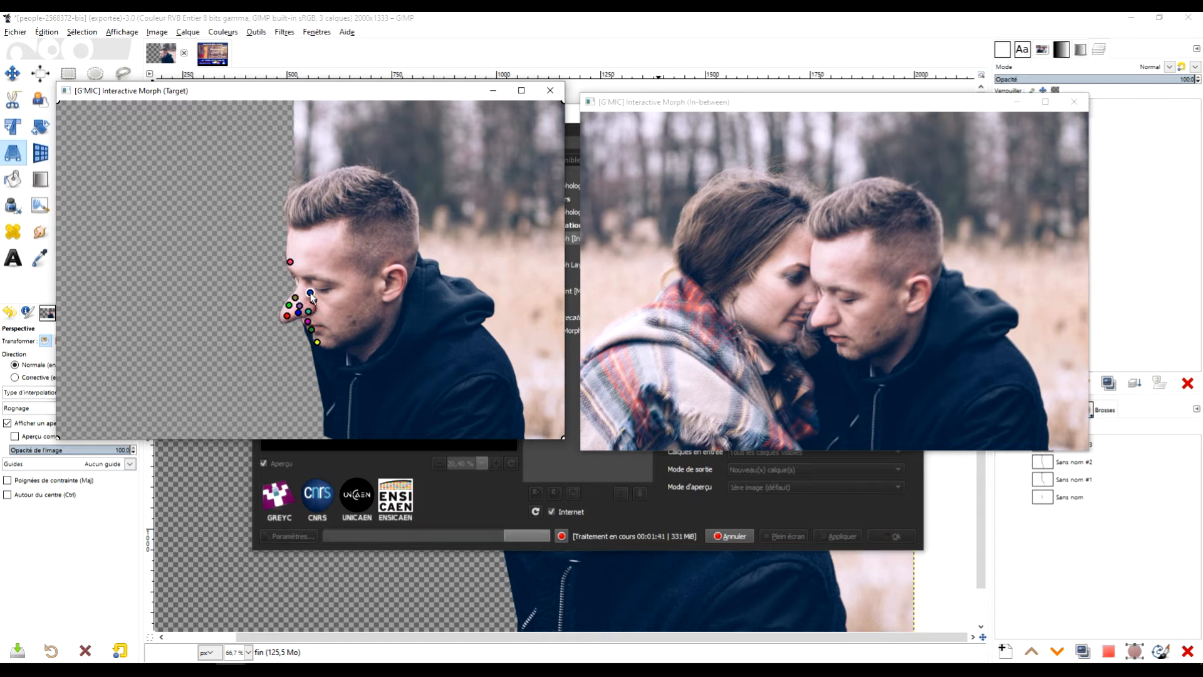
key("Tab")
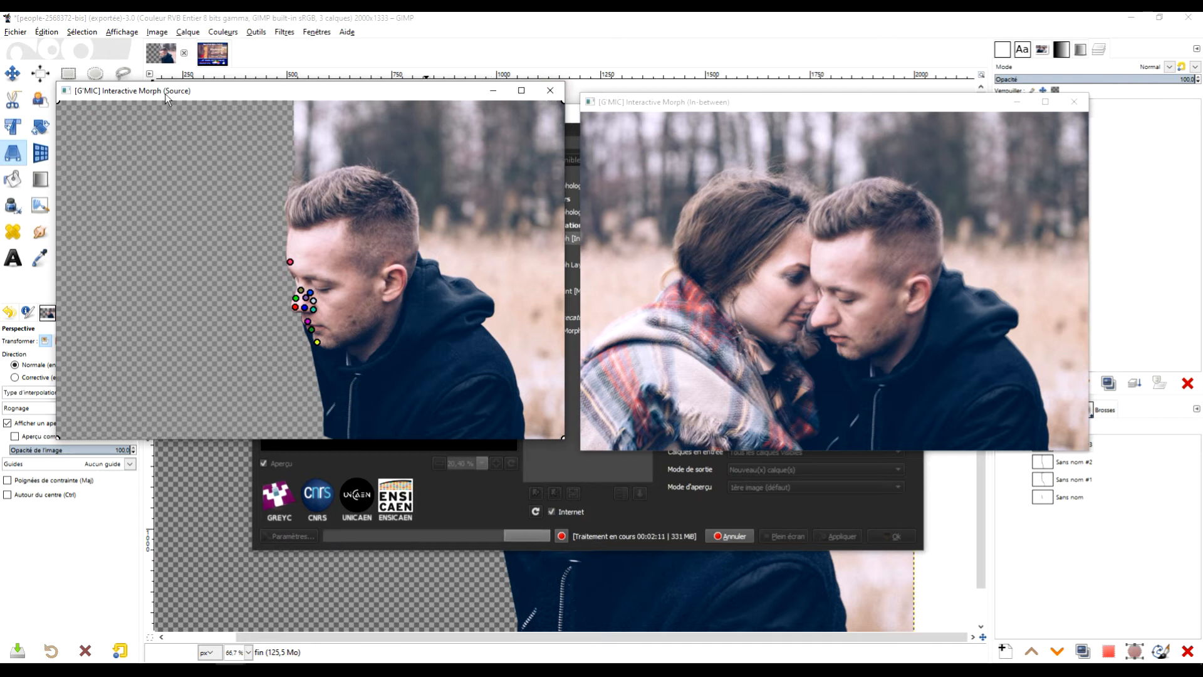
Step: Close the Interactive Morph windows to finish the filter and output the in-between frames as layers
left_click(550, 92)
left_click_drag(769, 105, 270, 122)
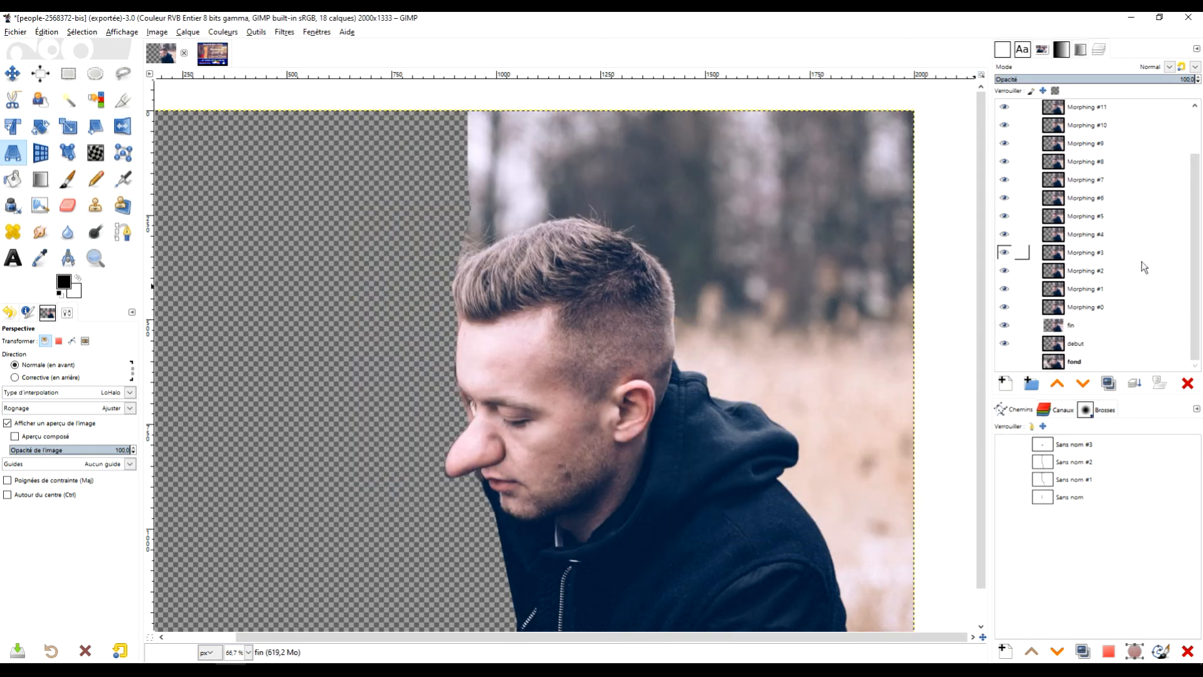
Step: Delete the fin and debut layers and make the fond background layer visible
left_click(1090, 344)
left_click(1089, 326)
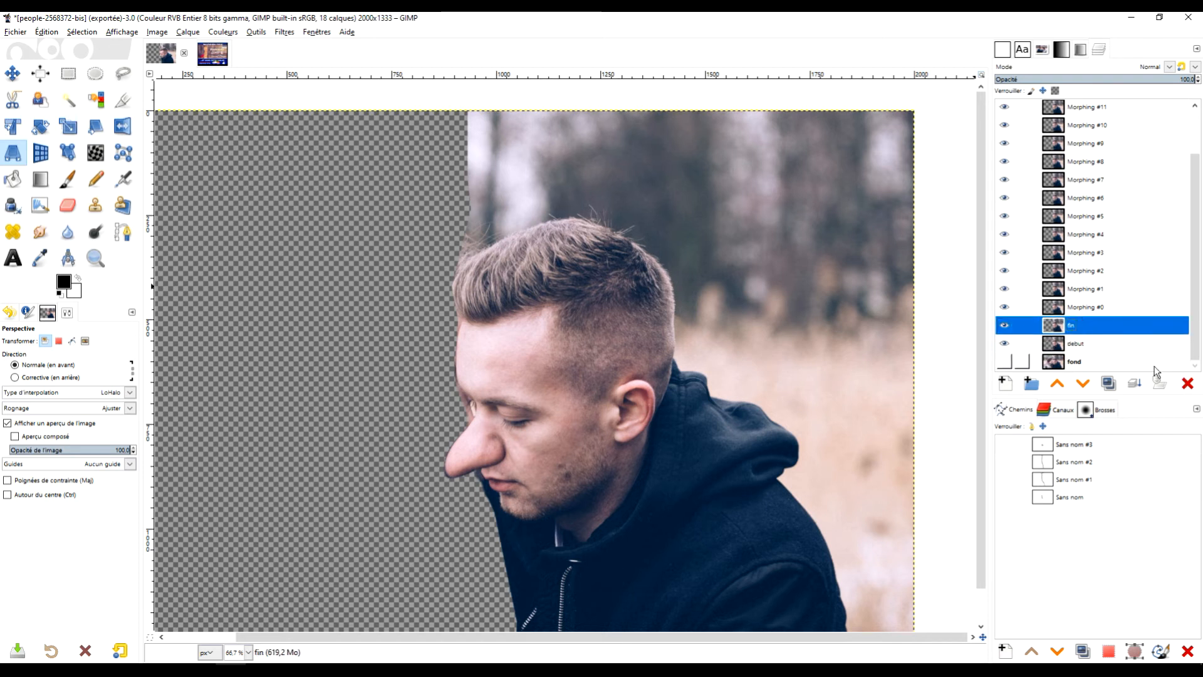
left_click(1187, 388)
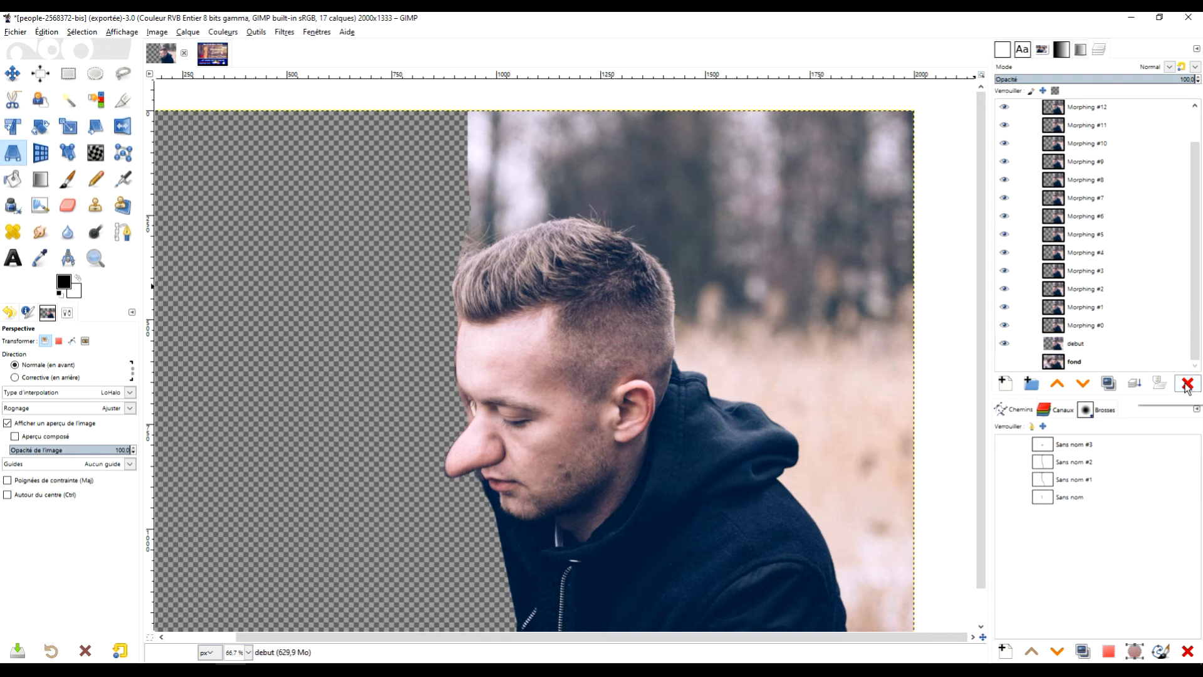
left_click(1187, 384)
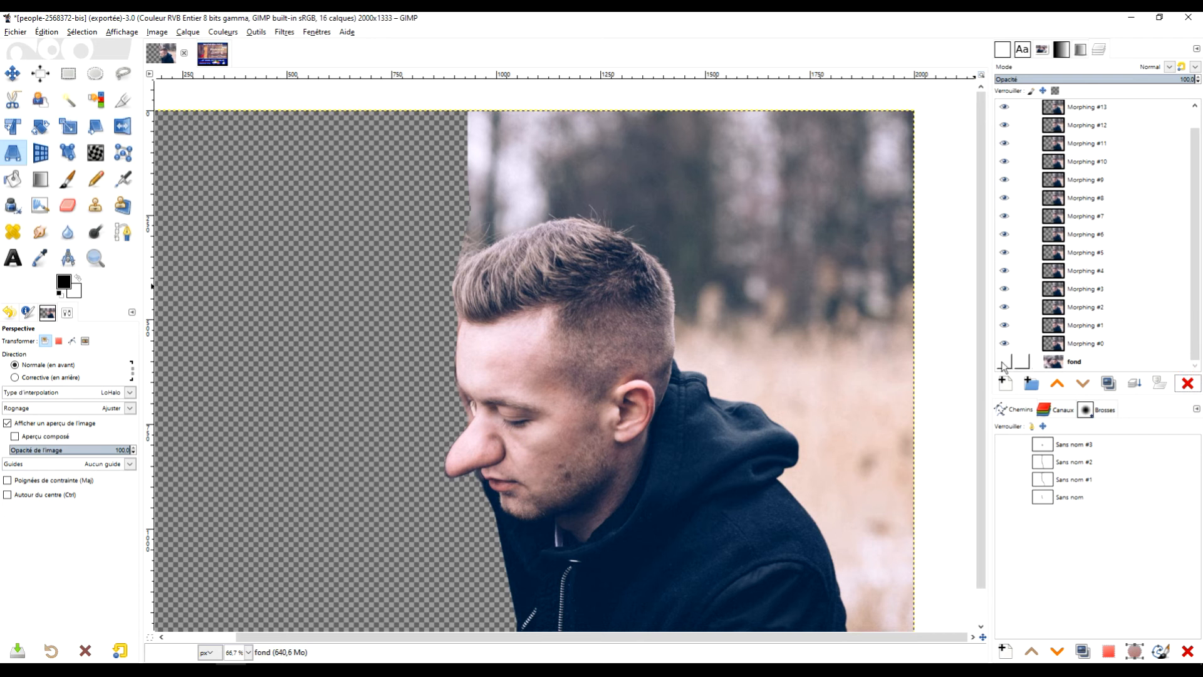
left_click(1005, 363)
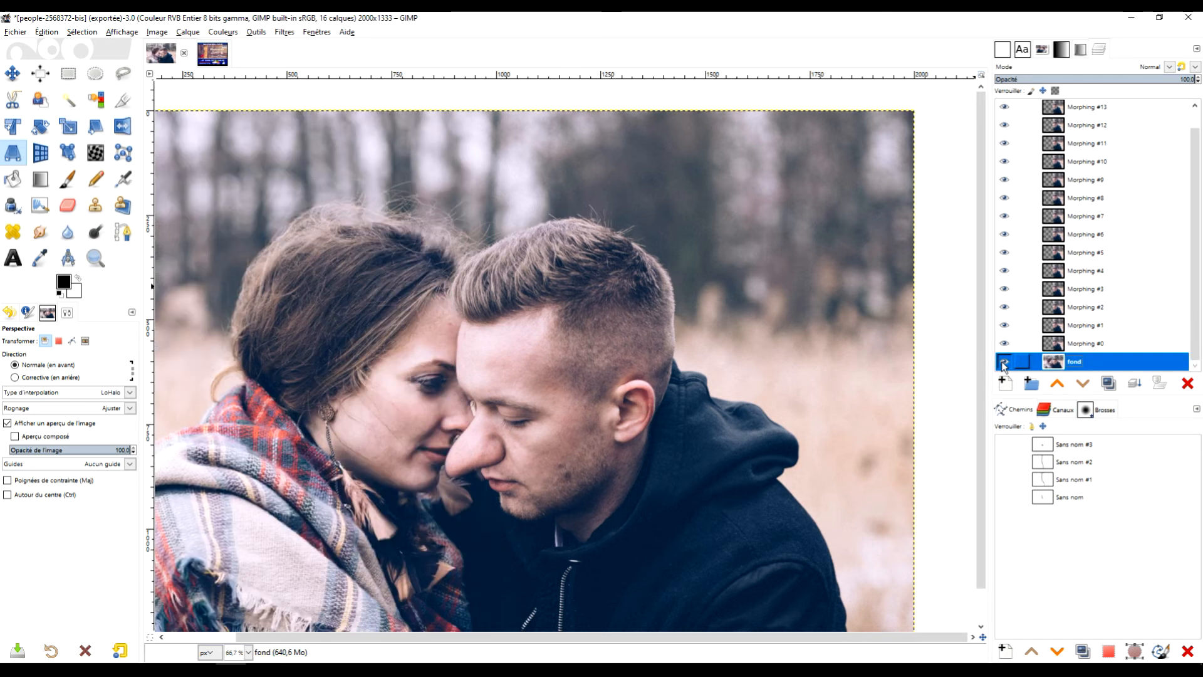
Step: Preview the layer animation in a maximized playback window at 51% zoom, and close the preview
scroll(1005, 160, "up", 1)
left_click(283, 32)
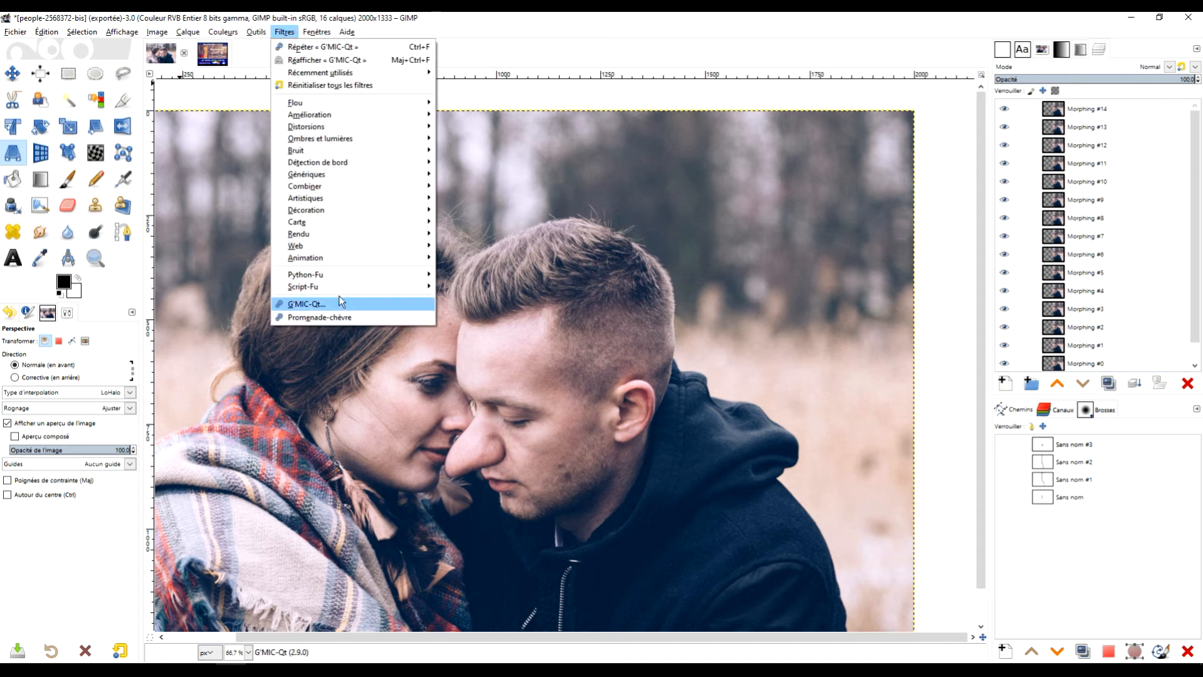
mouse_move(348, 253)
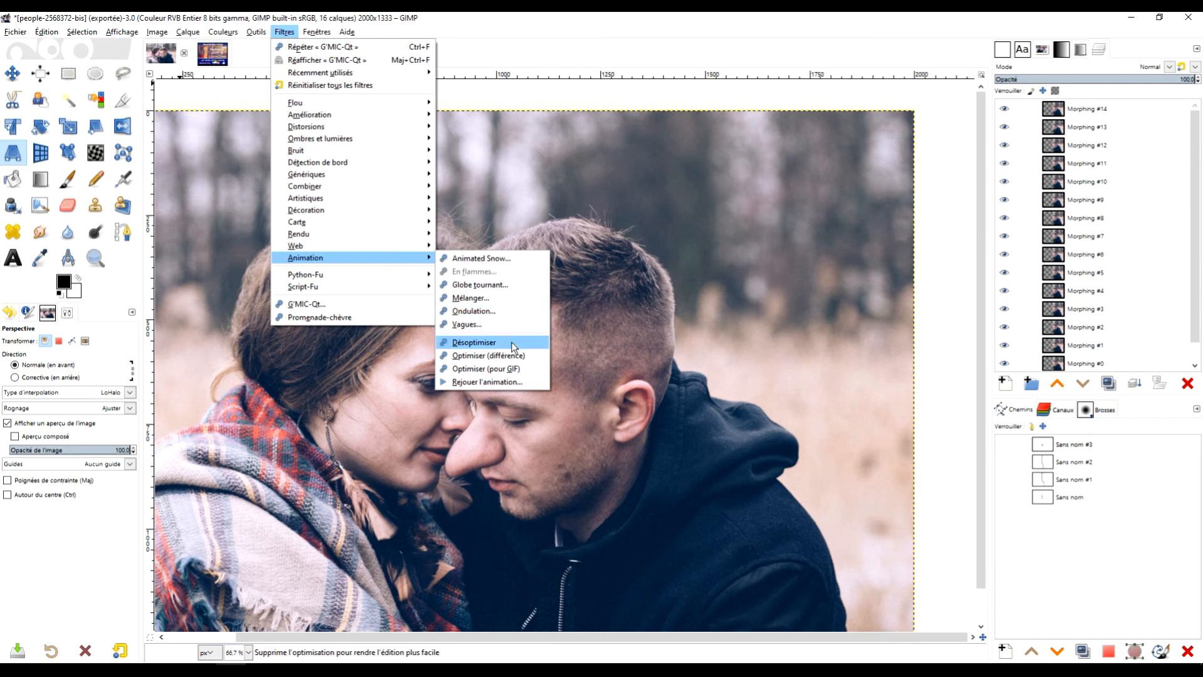
left_click(506, 380)
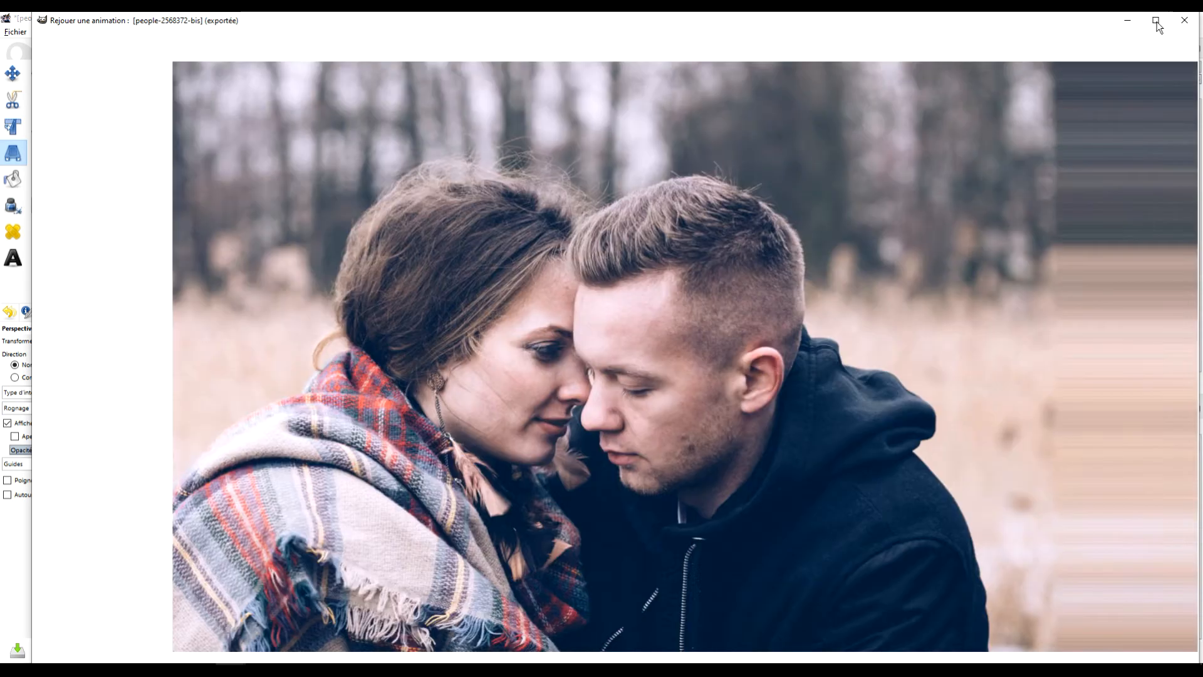
left_click(1157, 23)
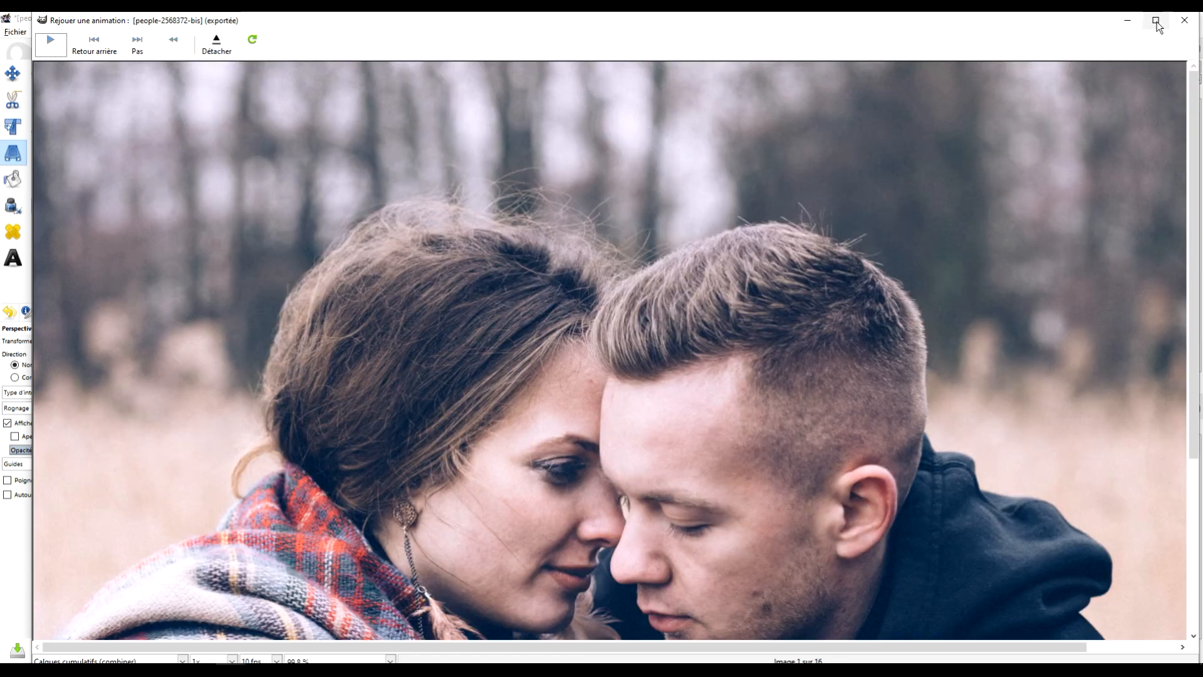
left_click(357, 655)
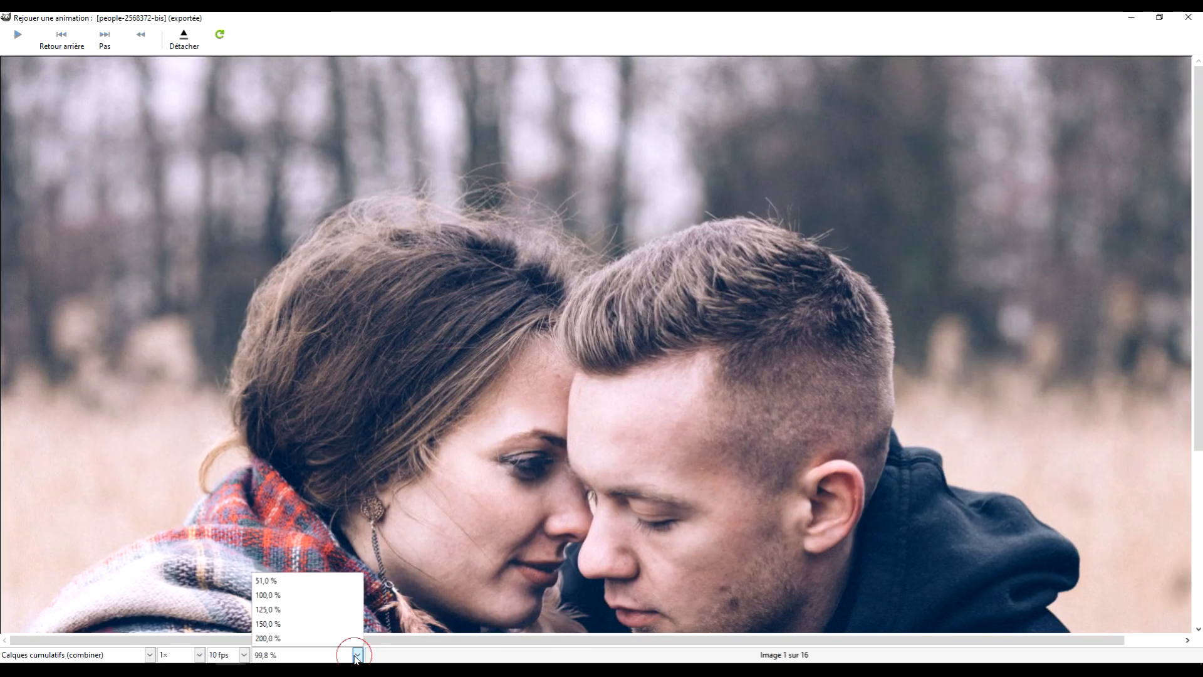
left_click(315, 581)
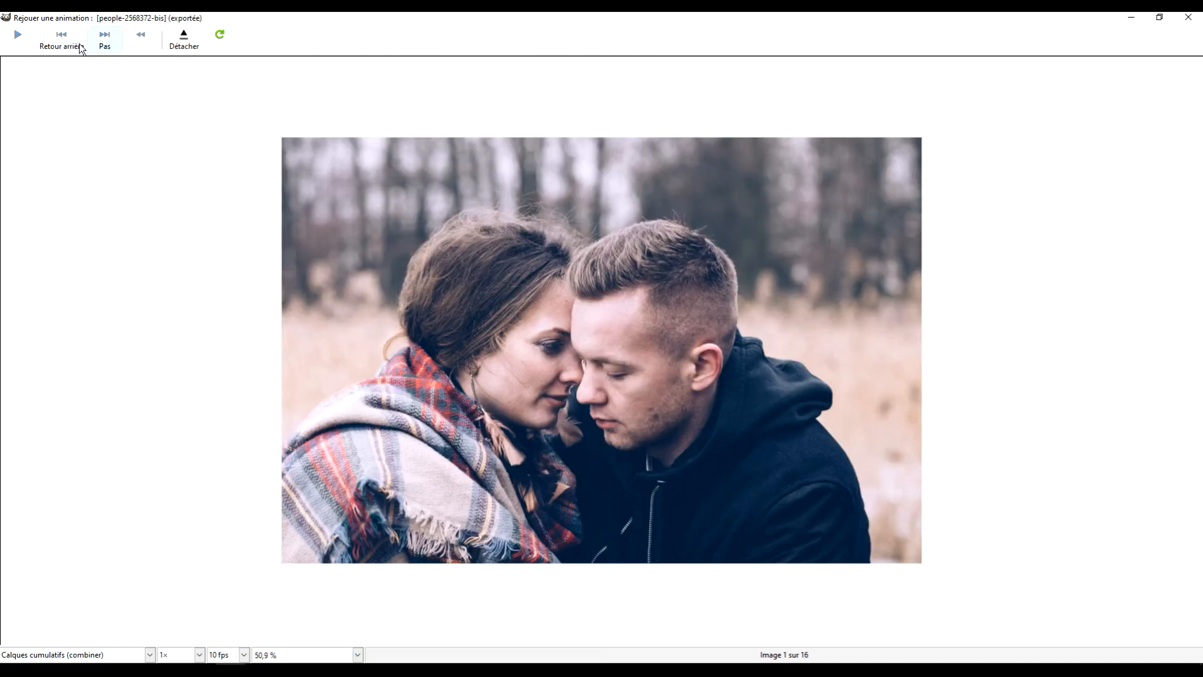
left_click(25, 39)
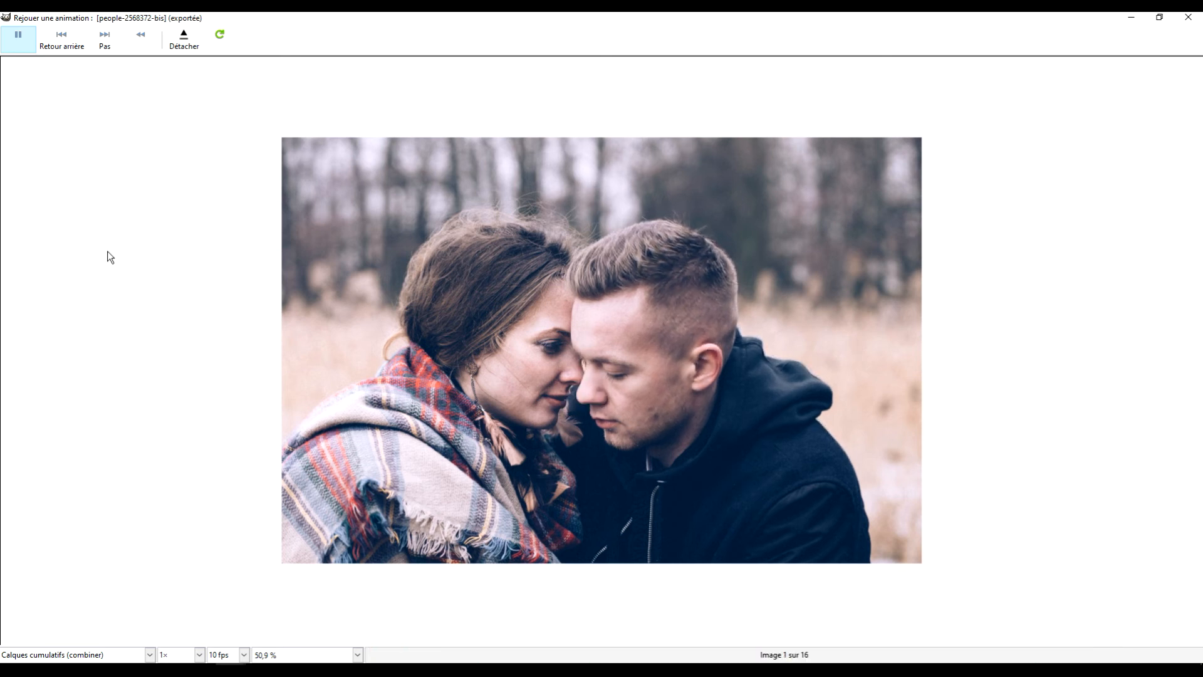
left_click(1188, 17)
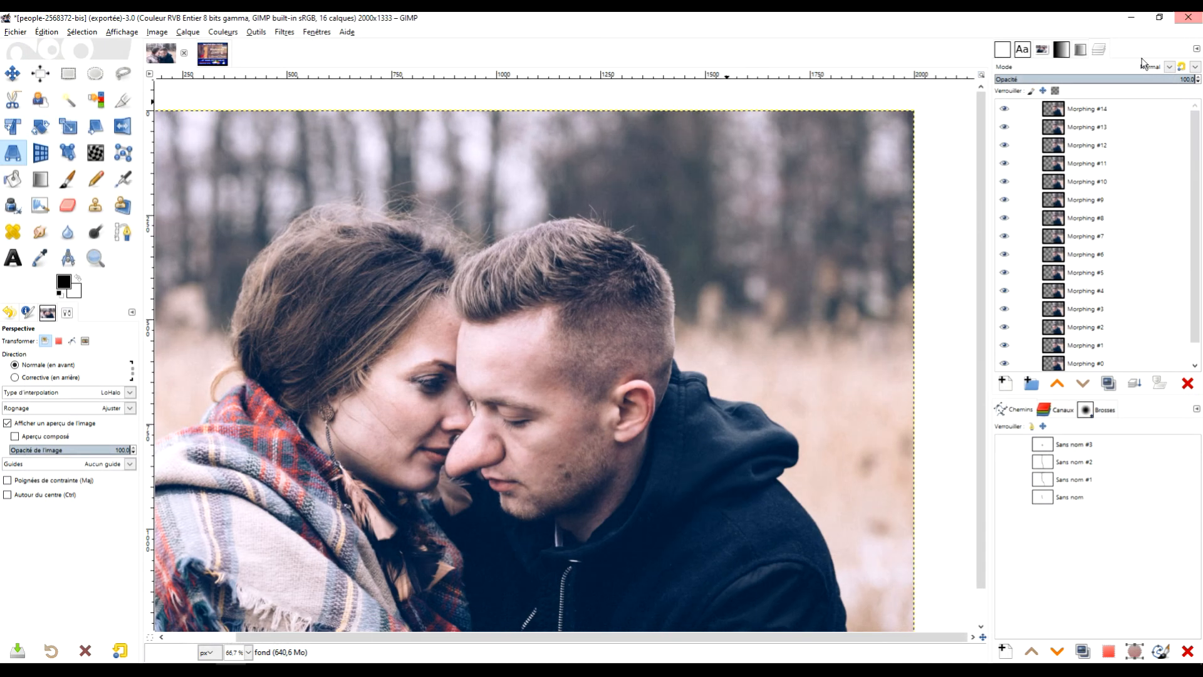
Step: Compare the image with the fond layer hidden and shown, leaving the layer visible
scroll(1005, 345, "down", 1)
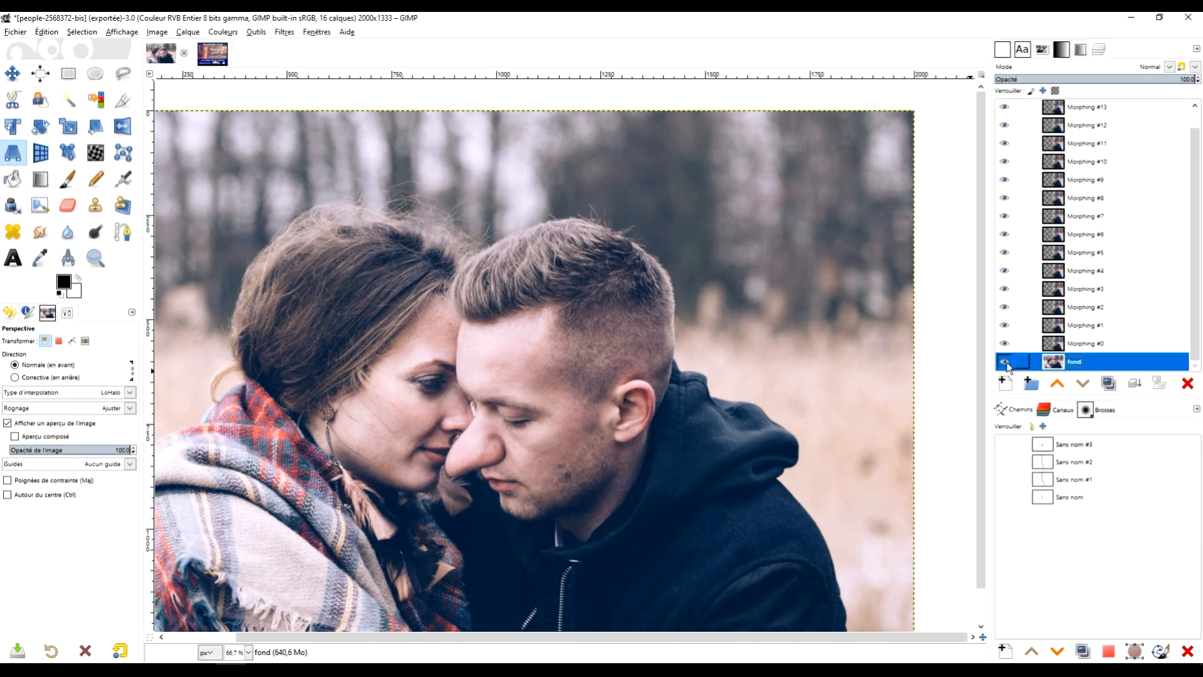
left_click(1005, 362)
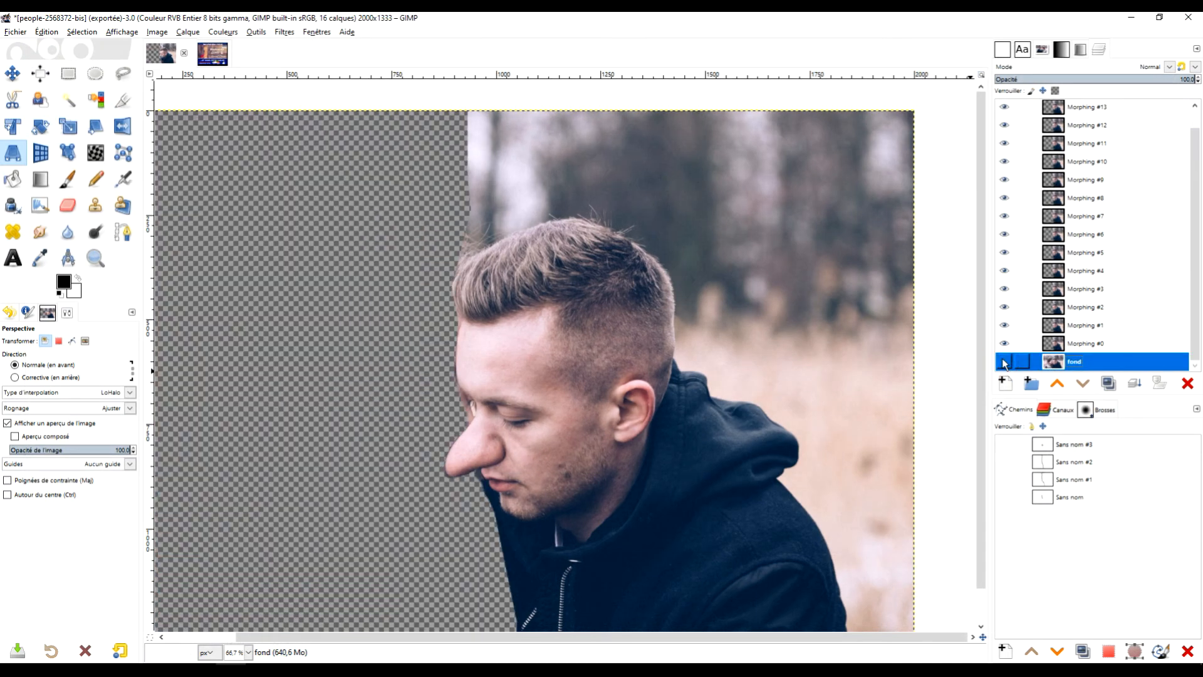
left_click(1004, 362)
left_click(1005, 362)
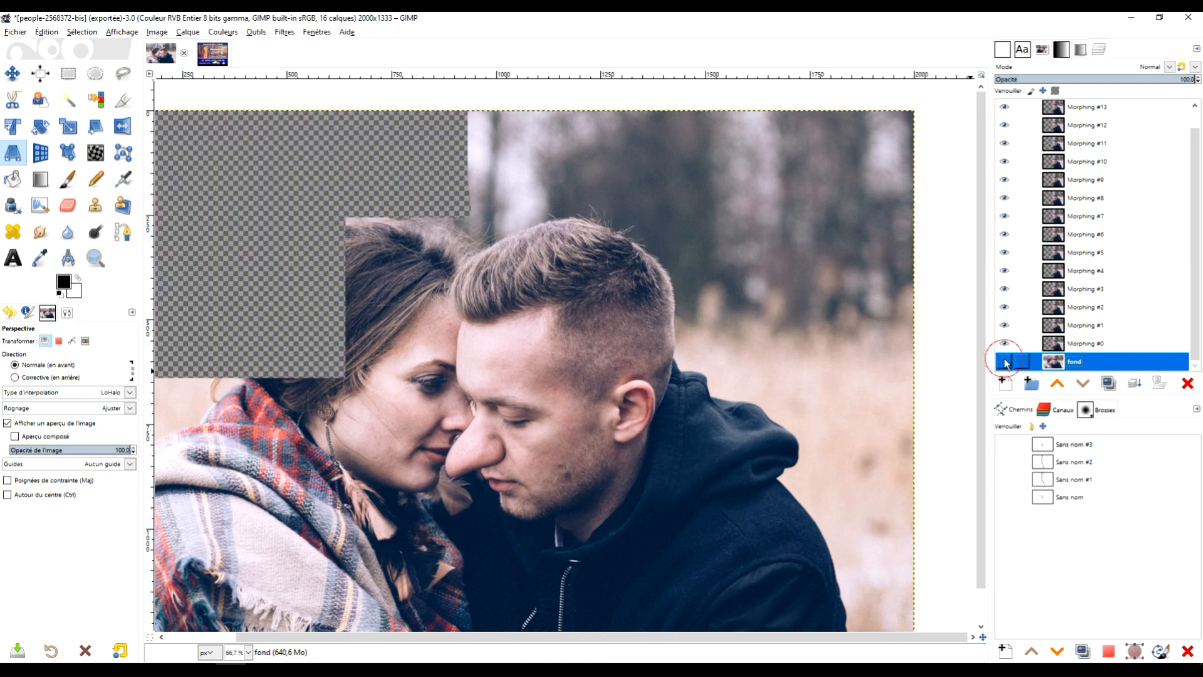
left_click(1005, 362)
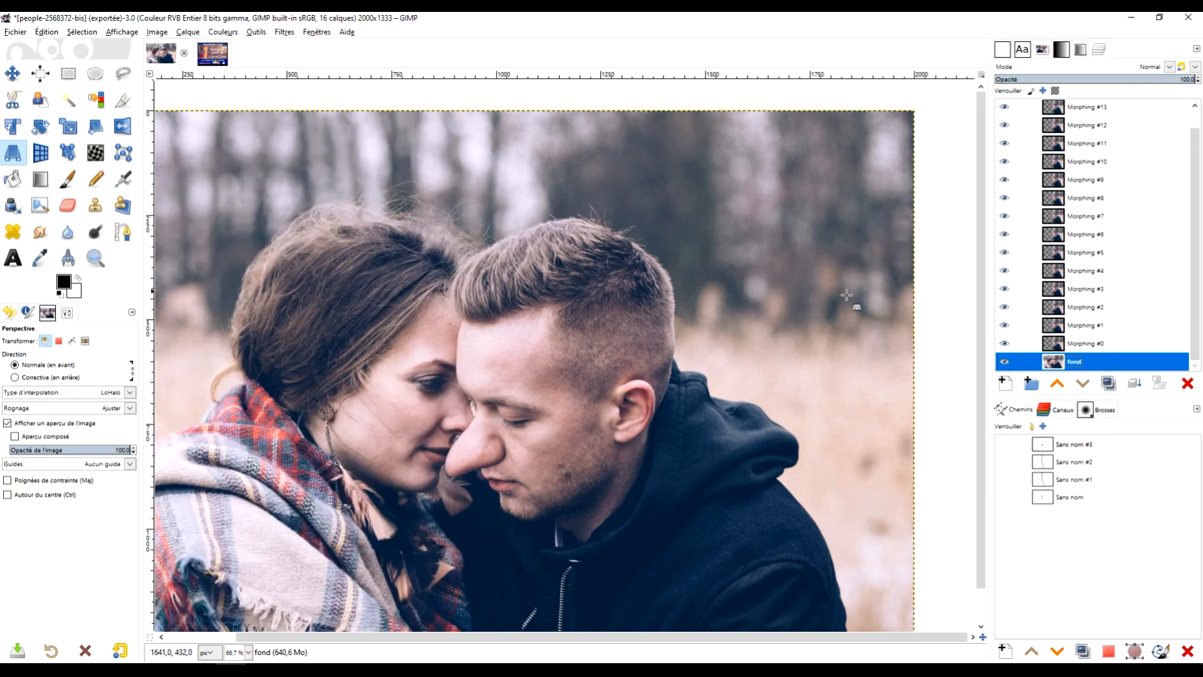
Step: Export the image to the pinochio folder as nezallonge.gif
left_click(9, 31)
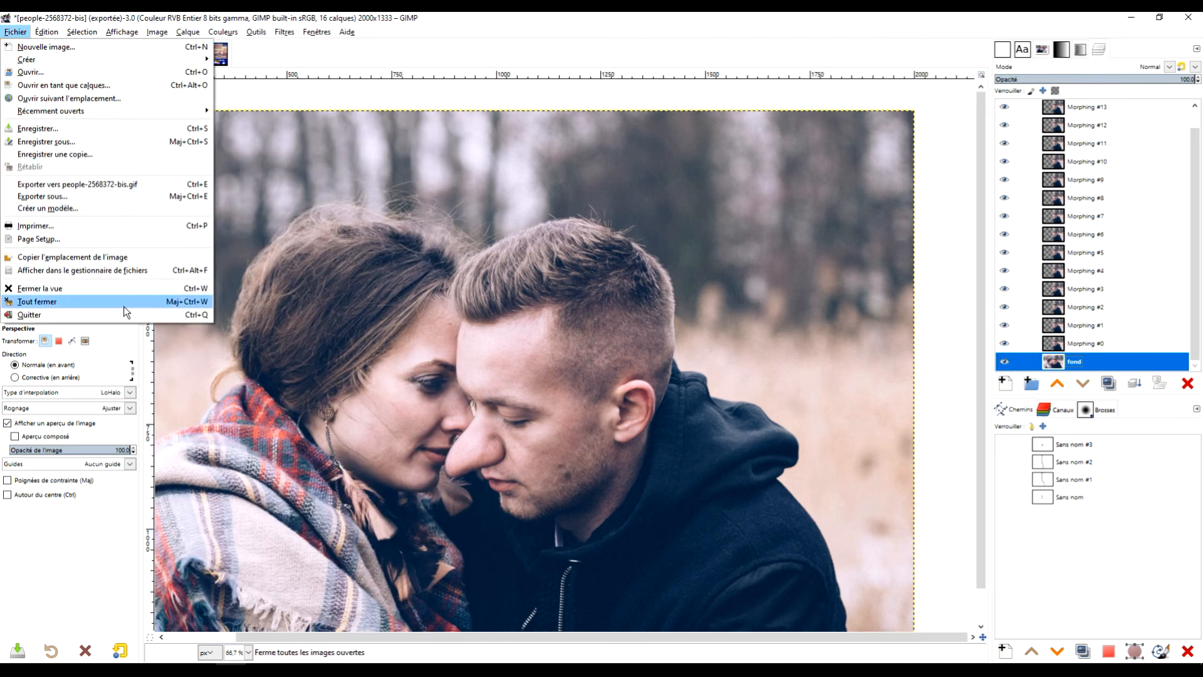
left_click(121, 193)
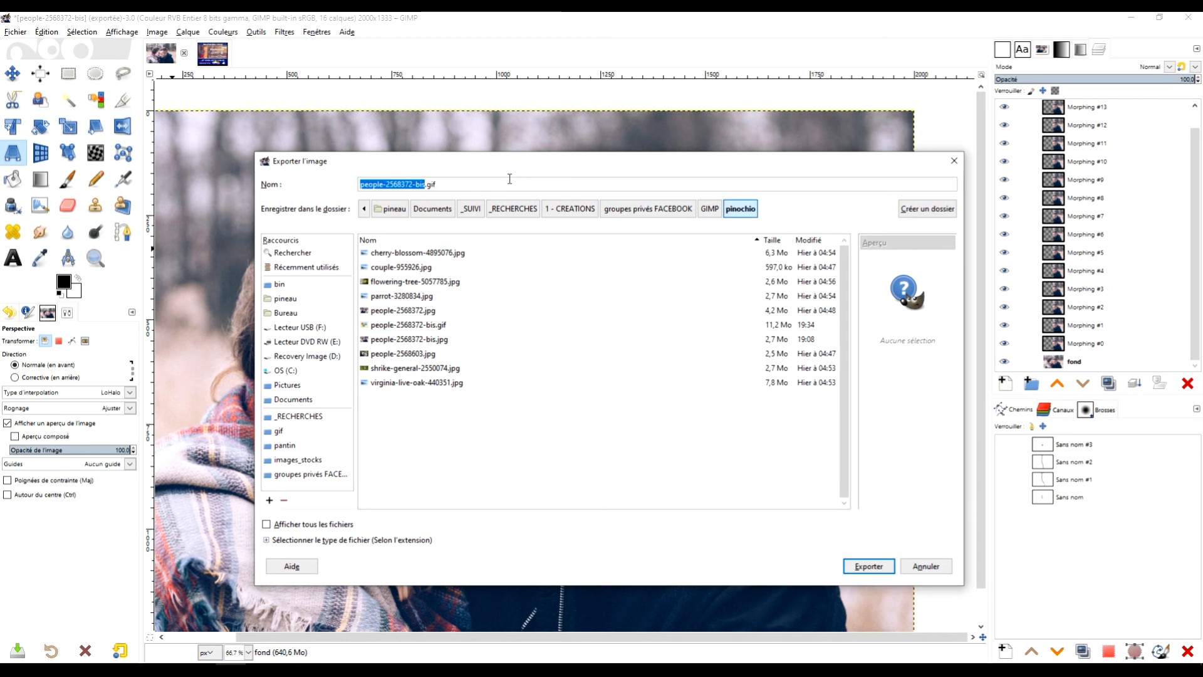
type("nez")
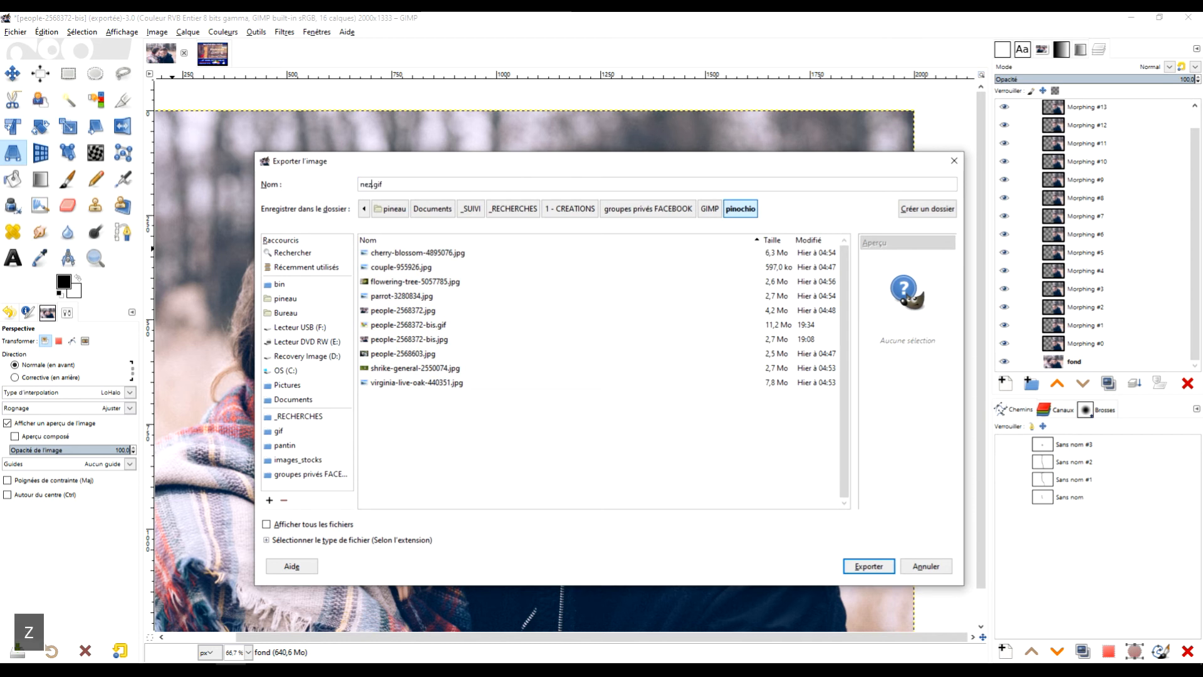
type("allonge")
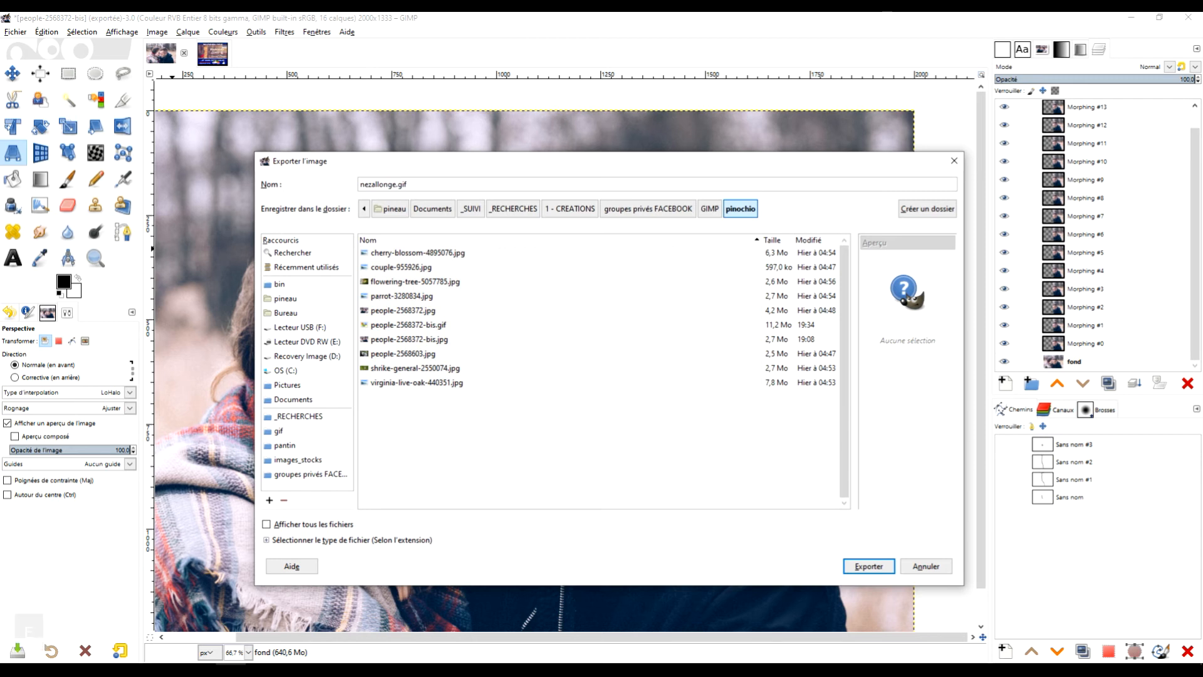
key("shift+Right")
key("shift+Right")
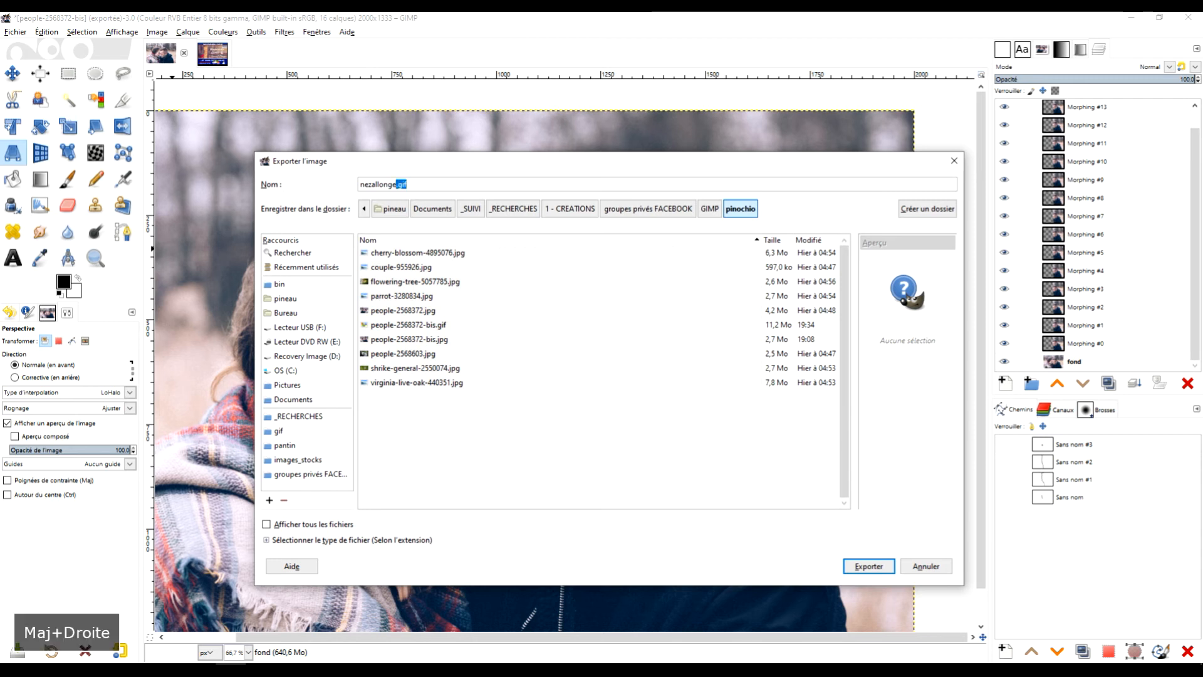
left_click(881, 568)
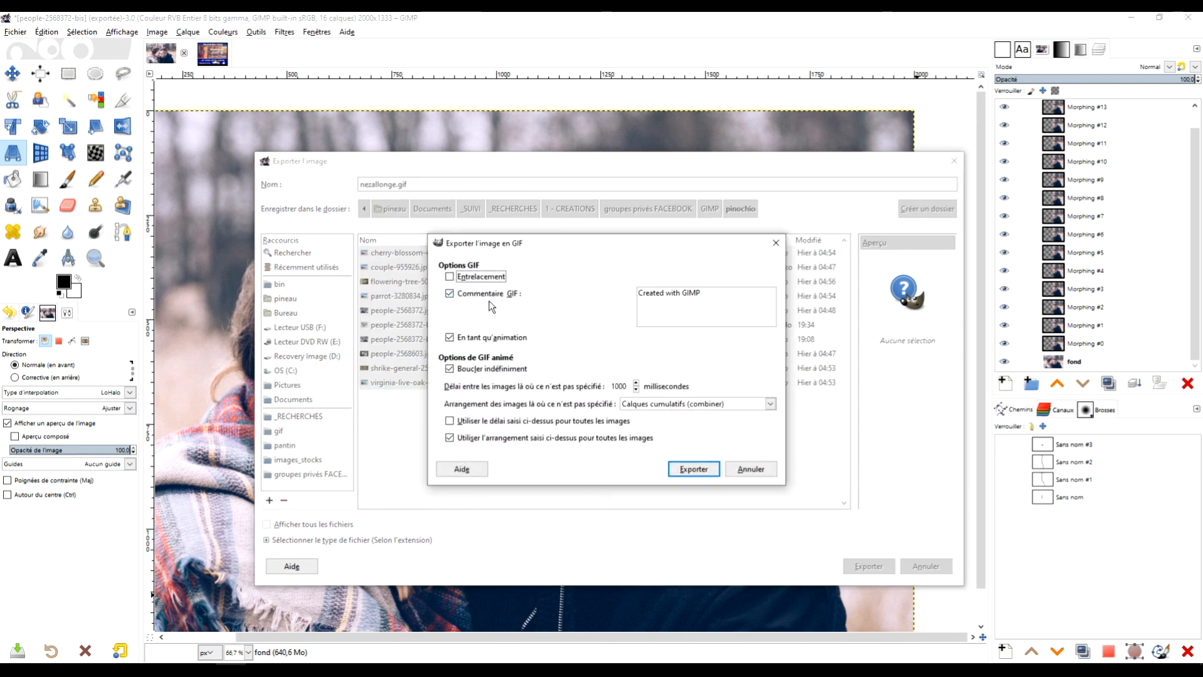
Step: Export the GIF as an animation, applying the 1000 millisecond delay to all frames
left_click(466, 337)
left_click(476, 337)
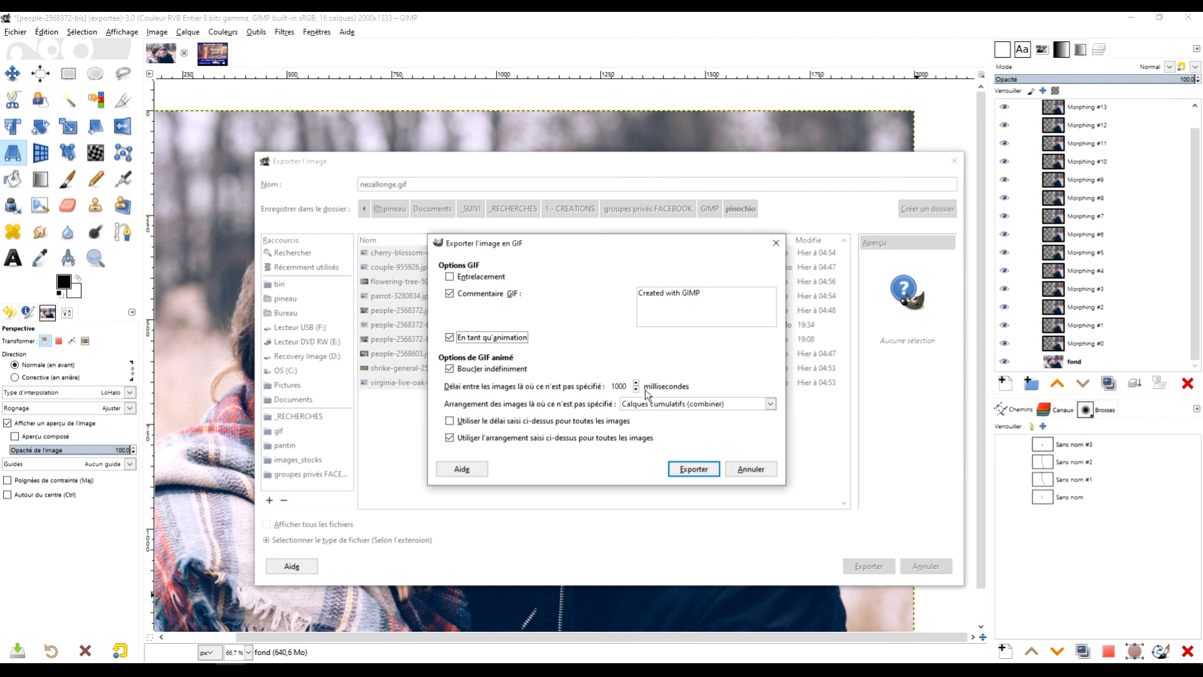
double_click(622, 386)
left_click(523, 422)
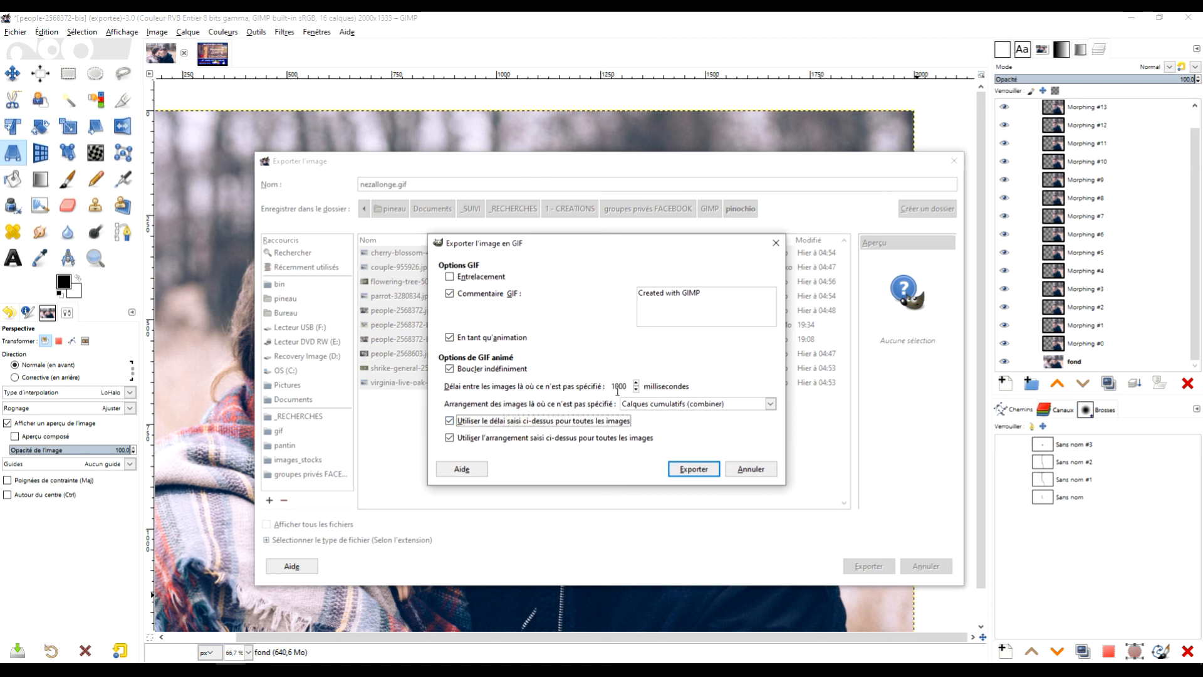
left_click(695, 470)
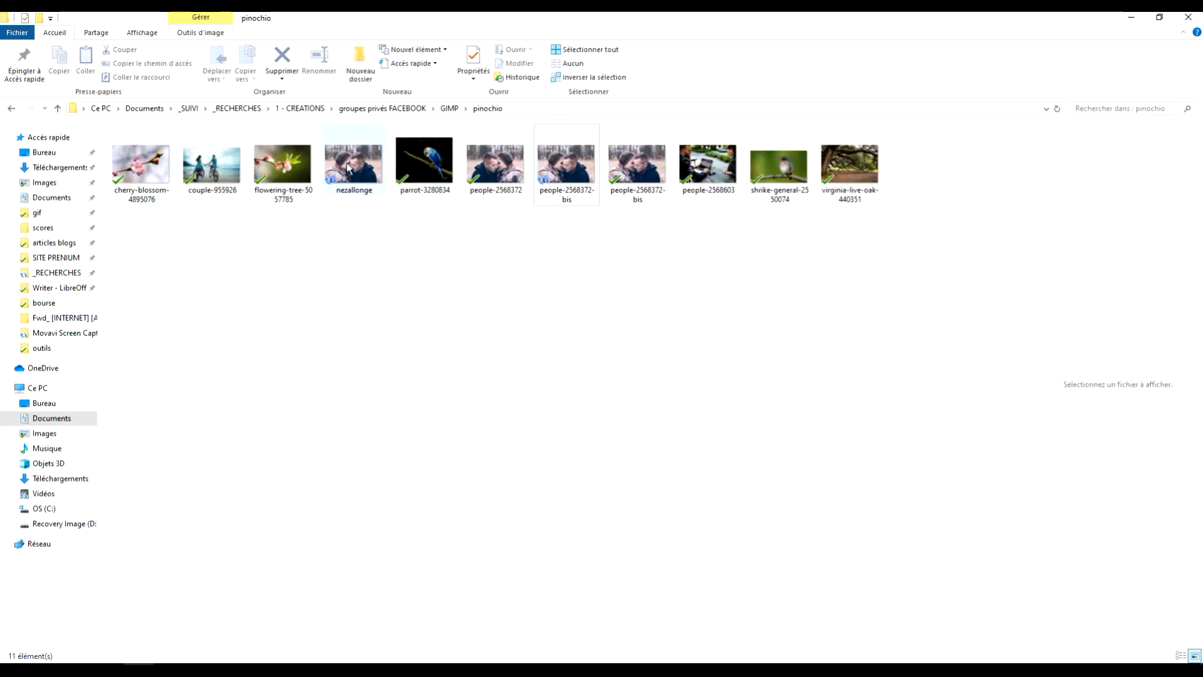
Step: In File Explorer, open nezallonge.gif in Photos to watch the exported animation, and close it
left_click(364, 184)
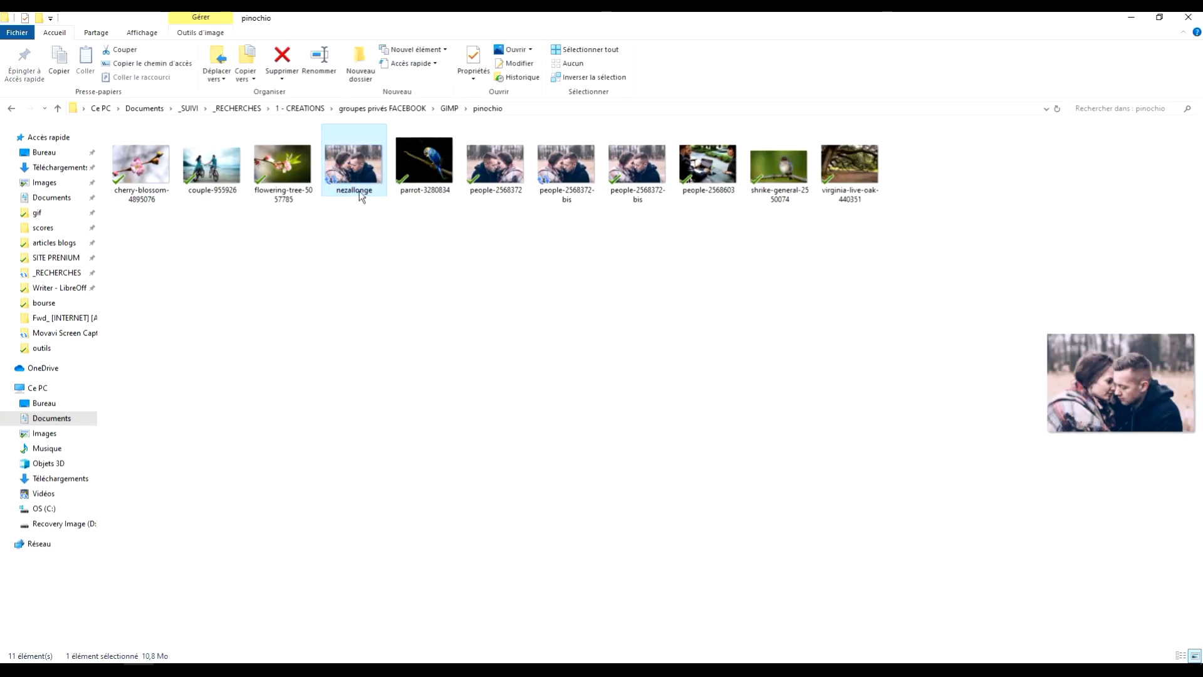
mouse_move(359, 191)
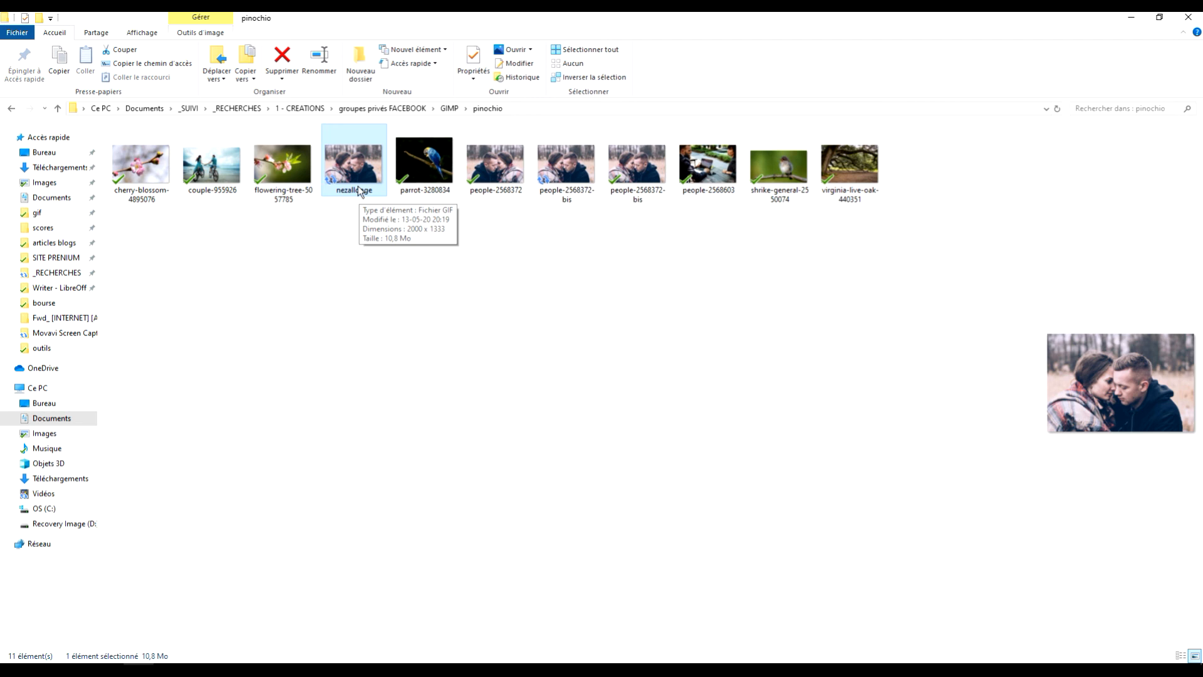
double_click(361, 191)
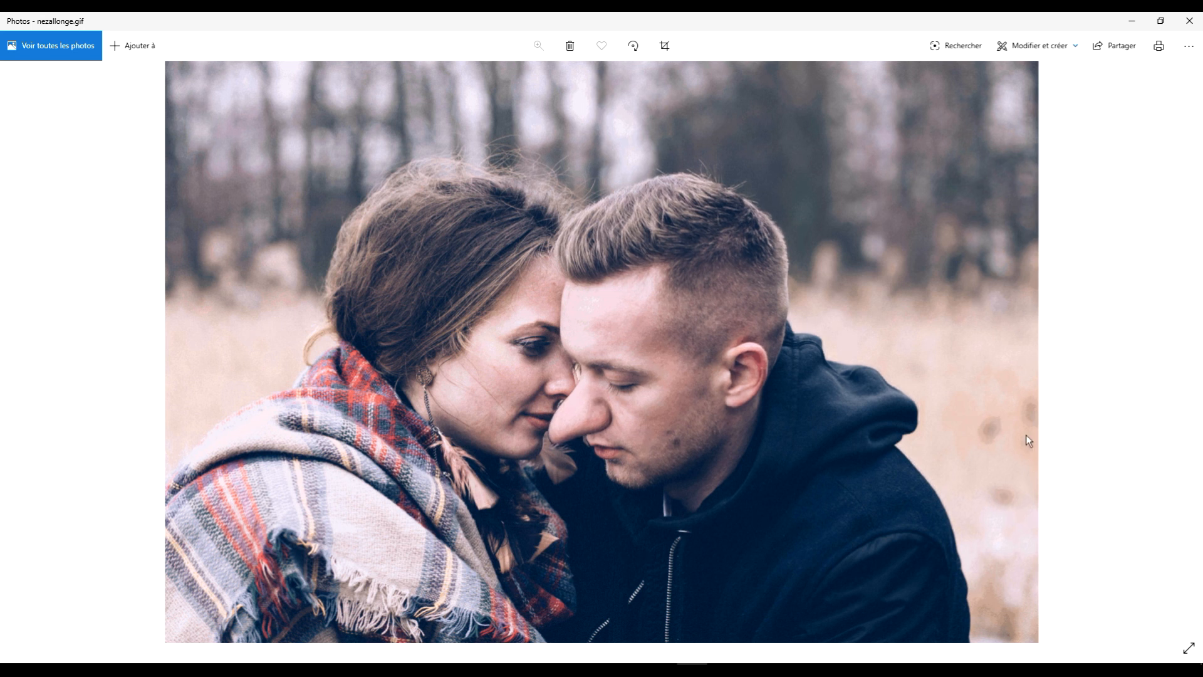
left_click(1189, 20)
Step: Open the exported nezallonge.gif from the pinochio folder with GIMP
right_click(370, 167)
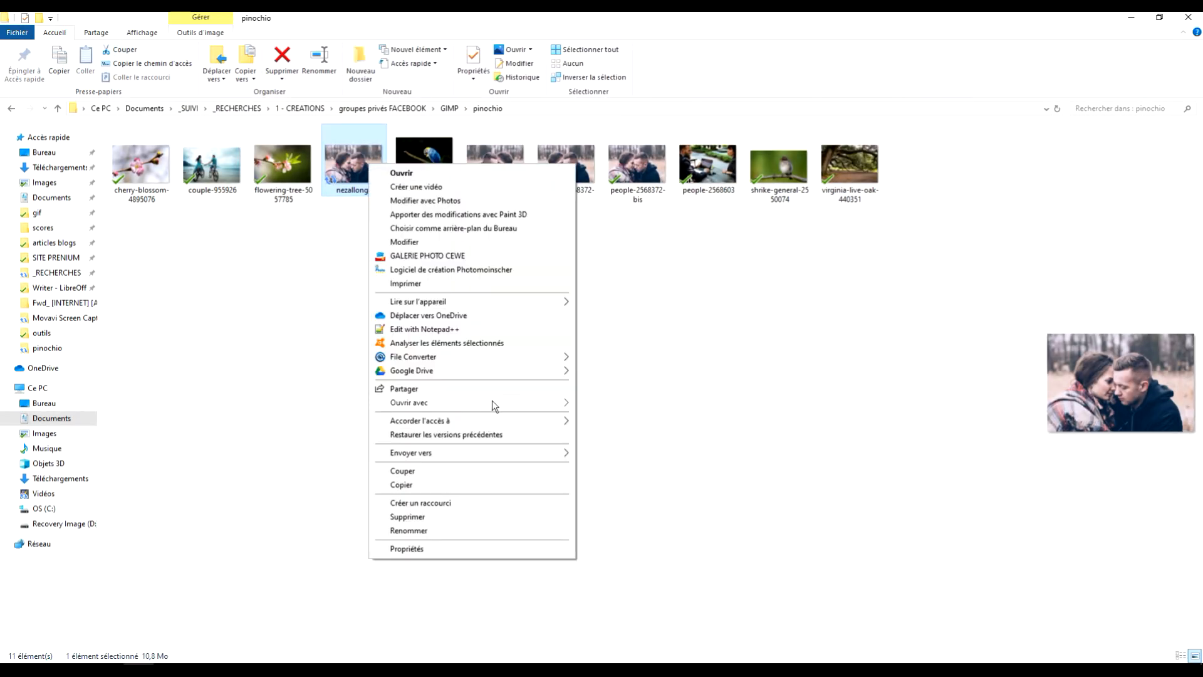
mouse_move(495, 406)
left_click(604, 417)
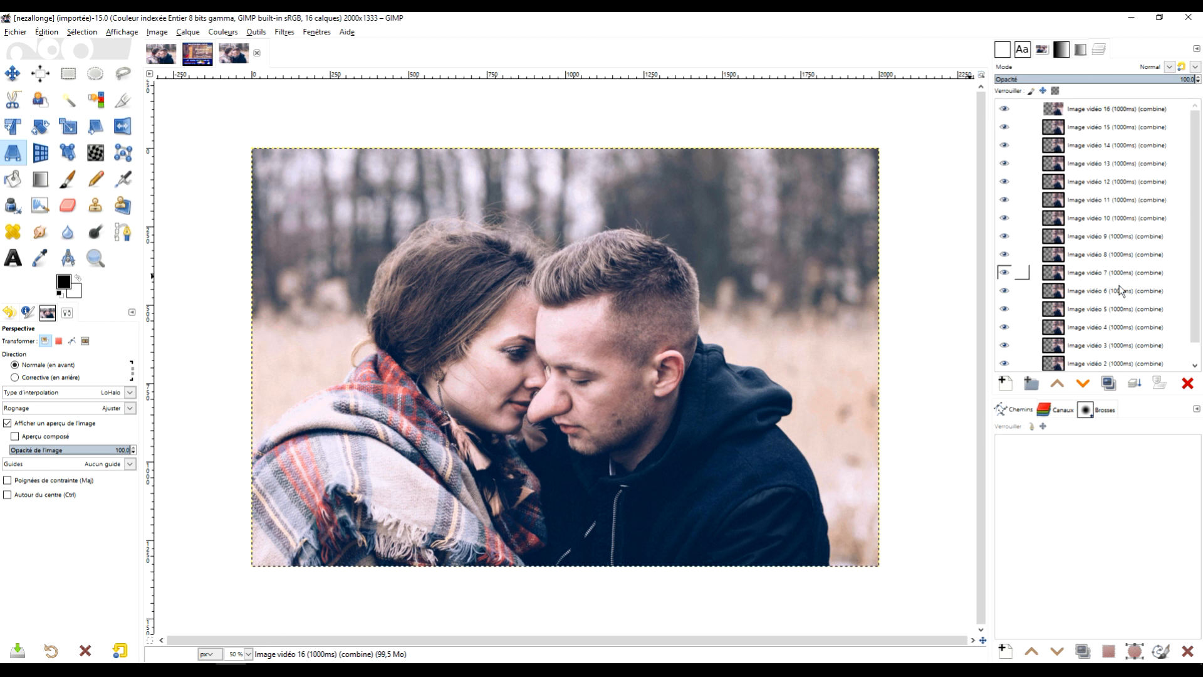
Step: Examine the imported GIF's frame layers and their delays, hiding and showing the Arrière-plan layer
scroll(1130, 288, "down", 1)
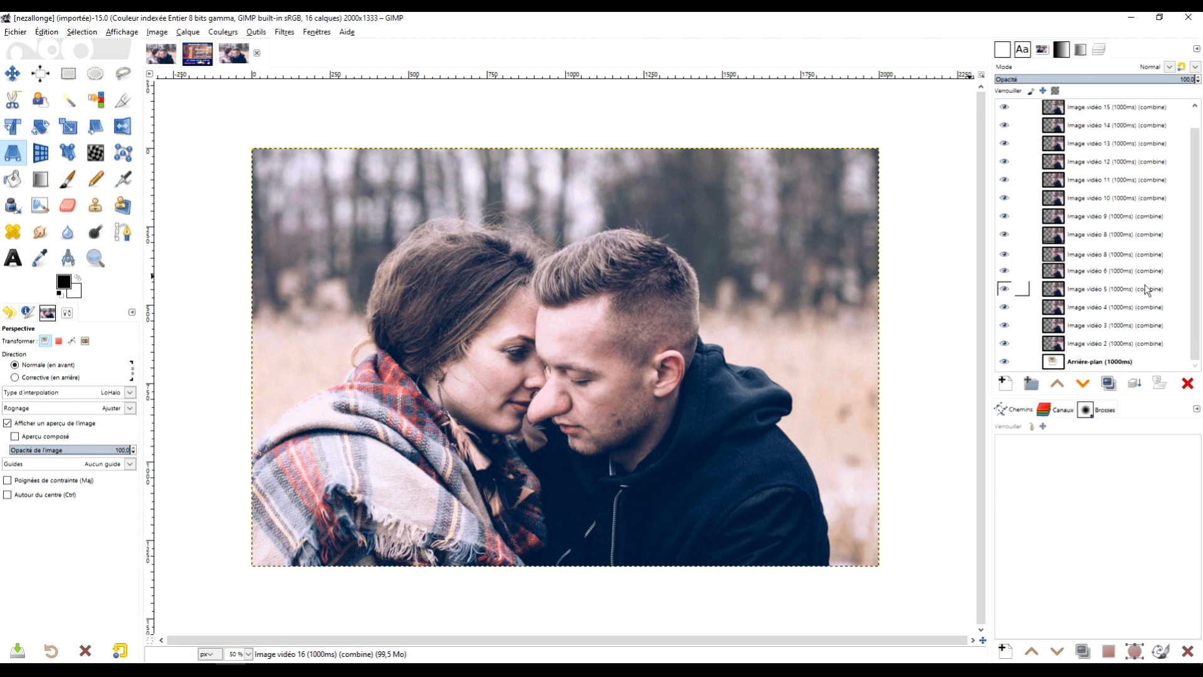
left_click(1005, 364)
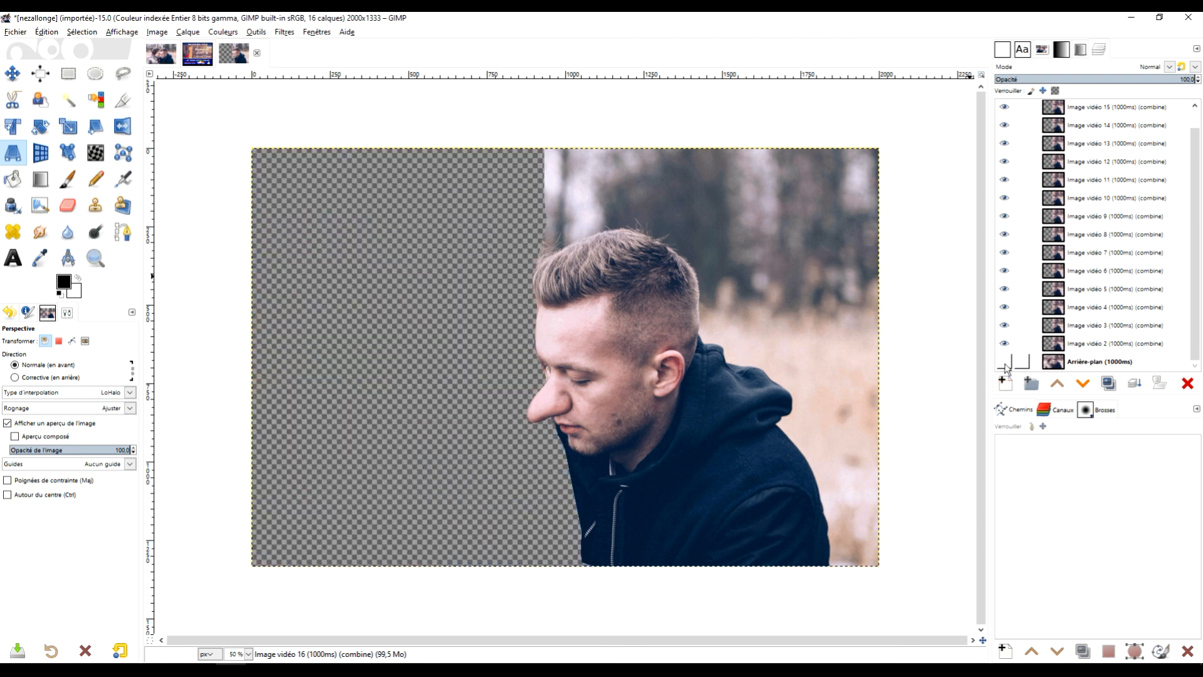
left_click(1005, 363)
scroll(1123, 250, "up", 1)
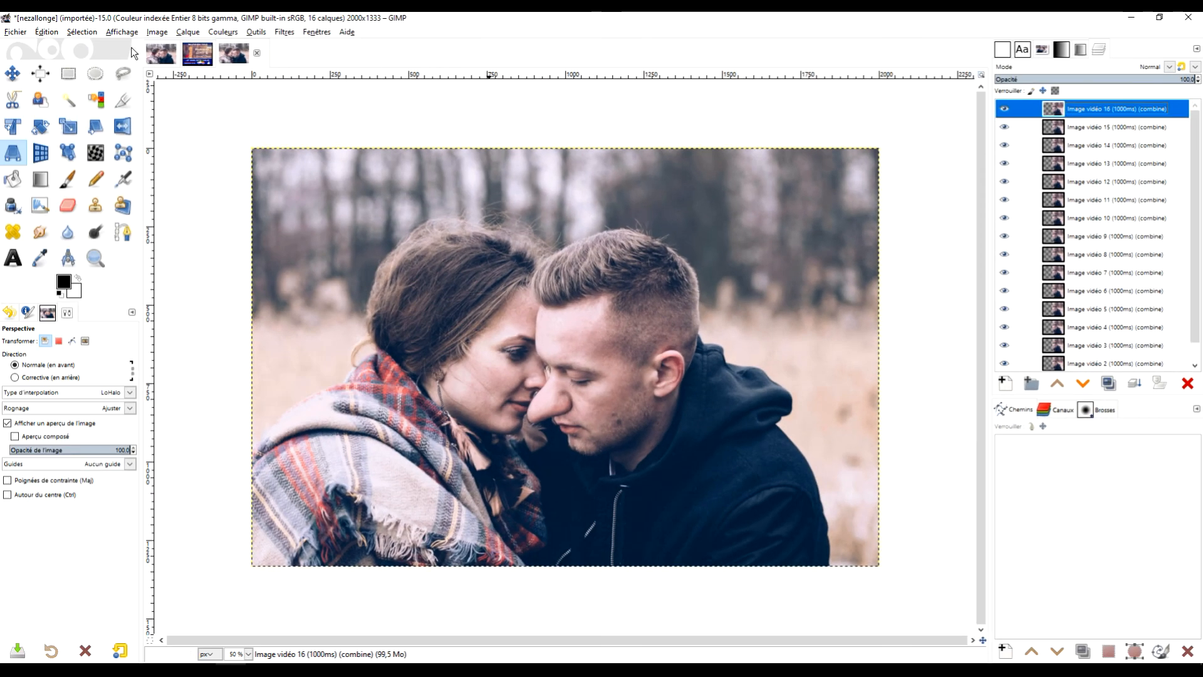
Step: Export the imported animation as nezallonge2.gif in the pinochio folder, with a 500 millisecond delay between frames
left_click(16, 35)
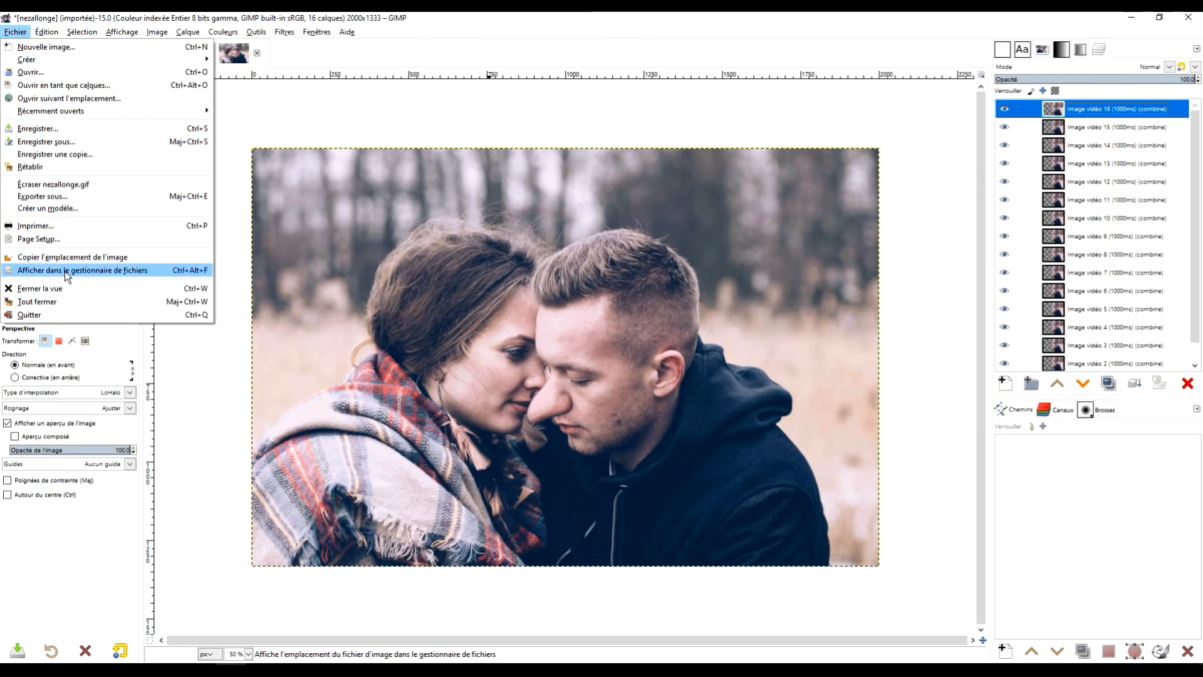
left_click(104, 197)
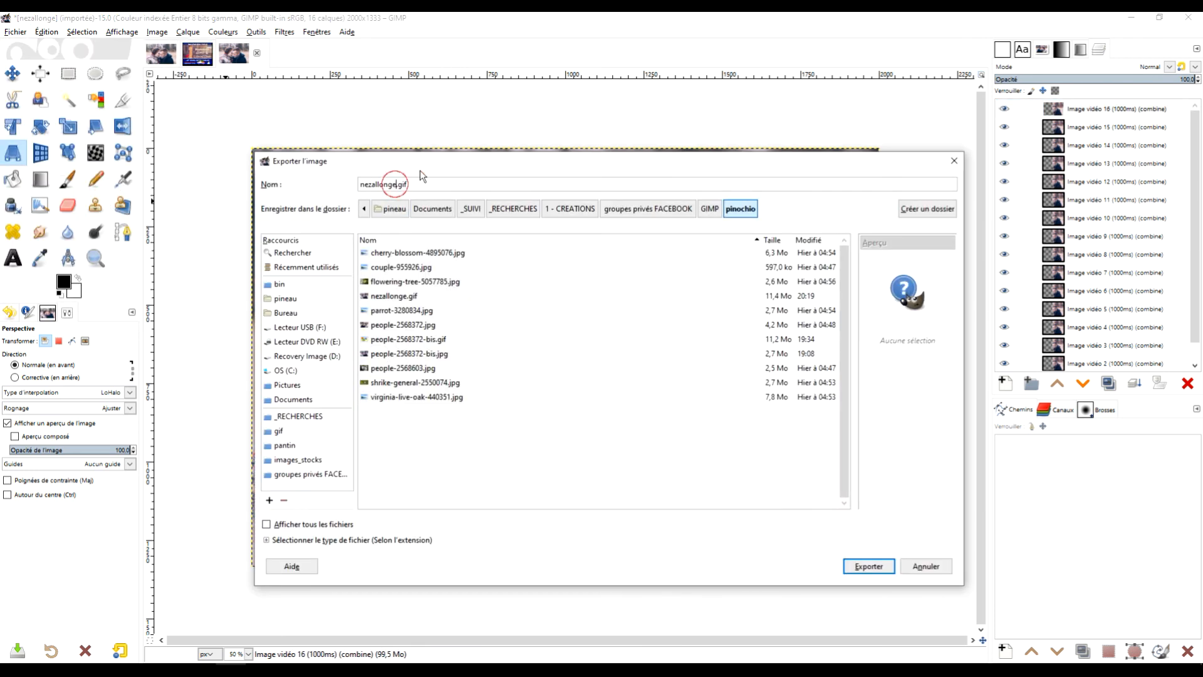
type("2")
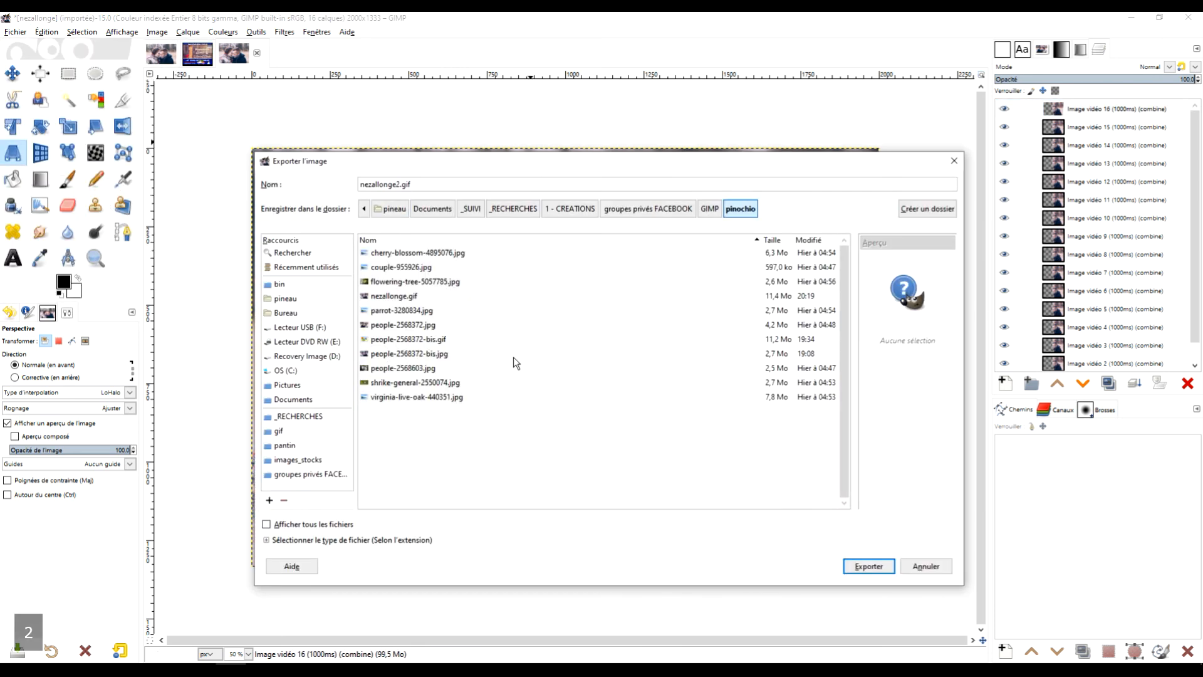
left_click(862, 560)
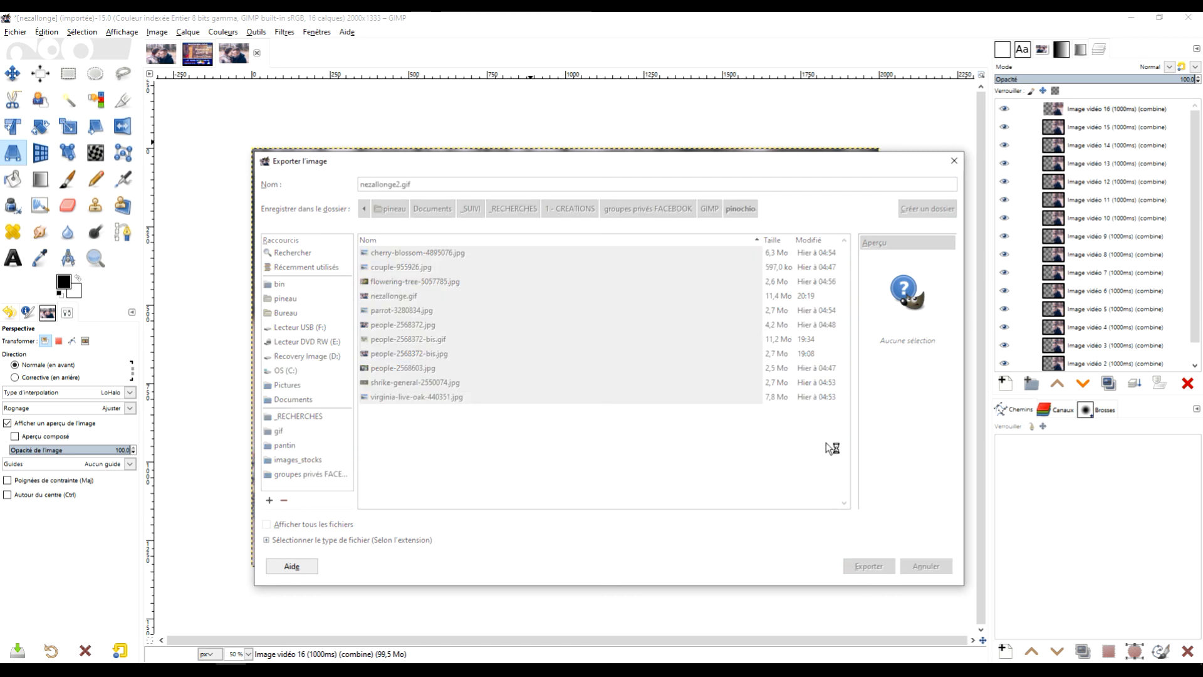
double_click(619, 387)
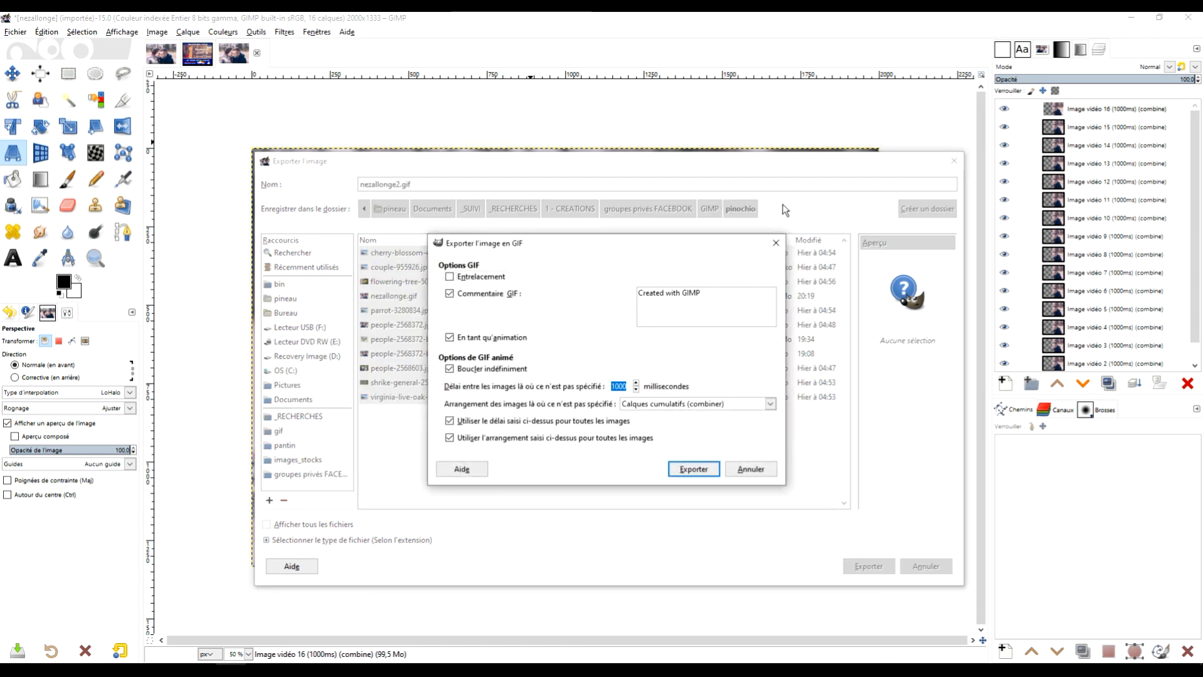
type("500")
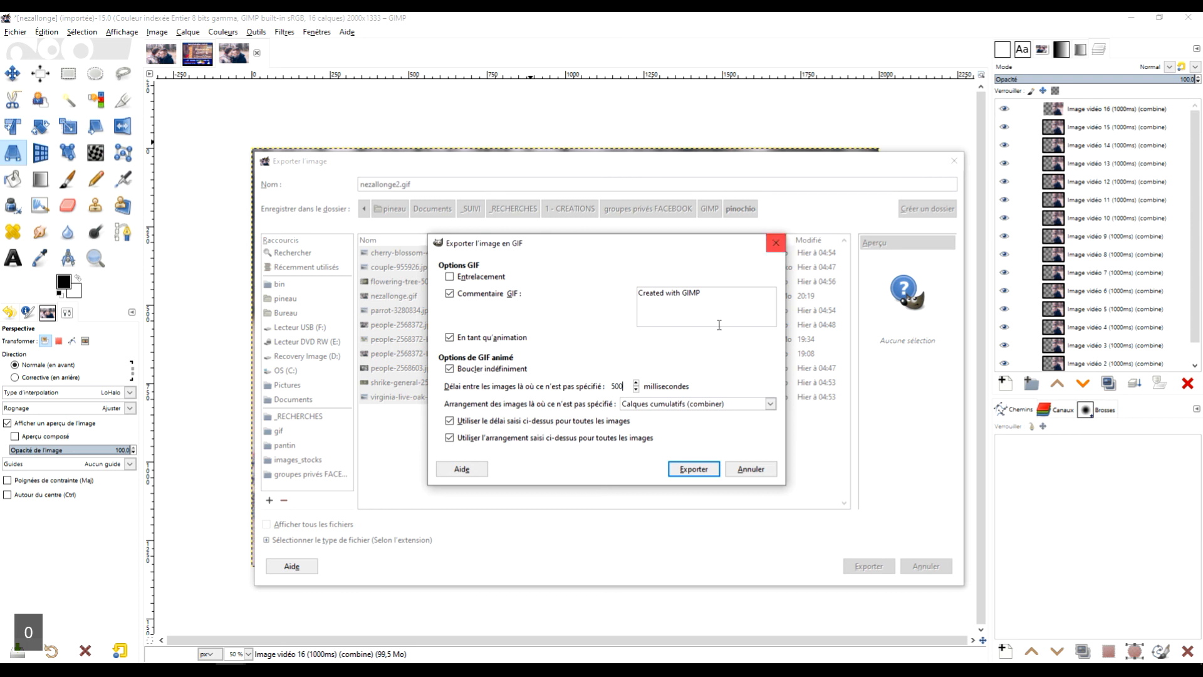
left_click(703, 473)
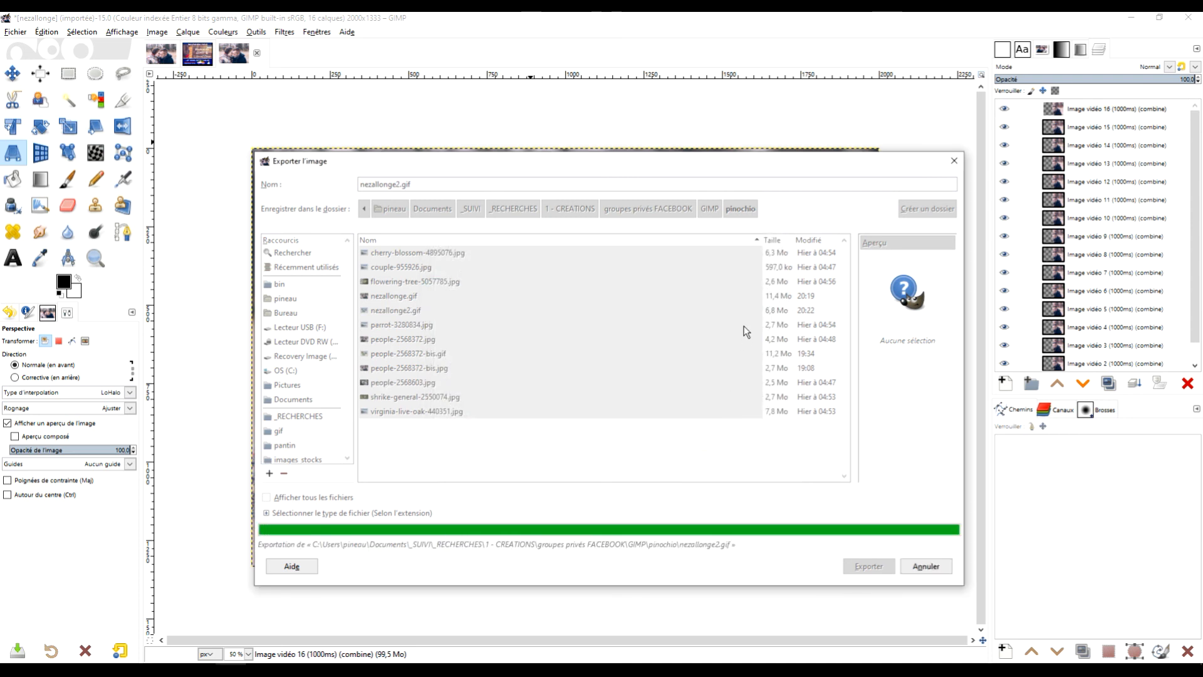